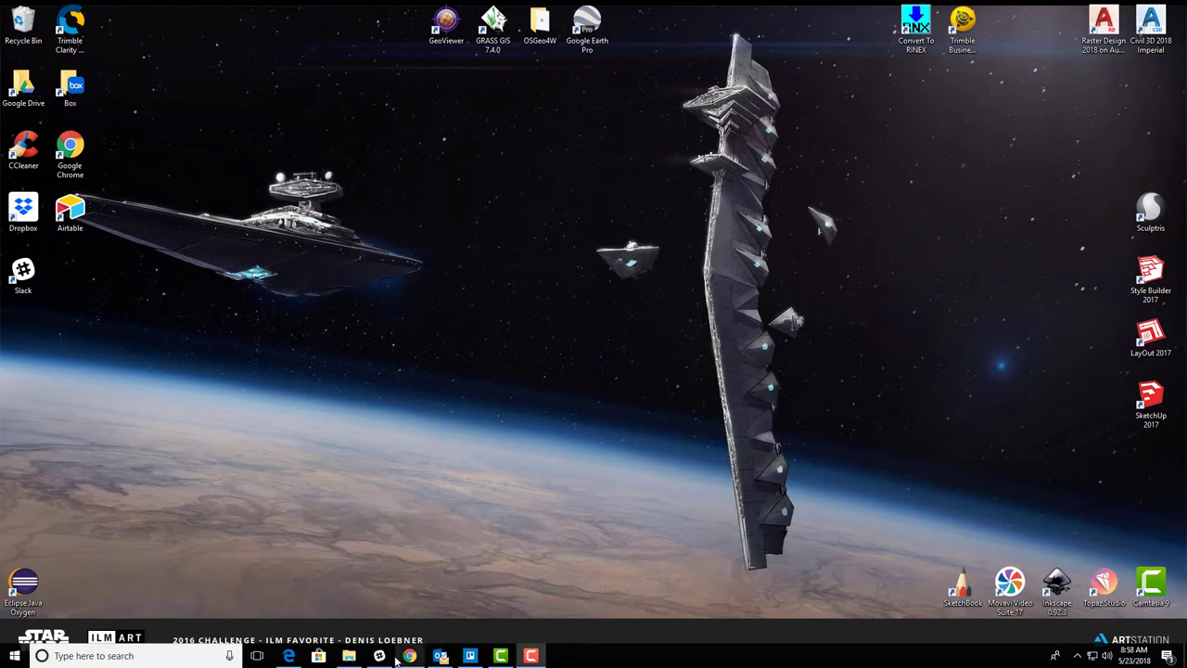
Step: In File Explorer, open the TEMPLATES folder inside Box's GUIDA SURVEYING MANTECA folder, within the personal subfolder of Active > SHARED FOLDERS
{"action": "left_click", "coordinate": [350, 657]}
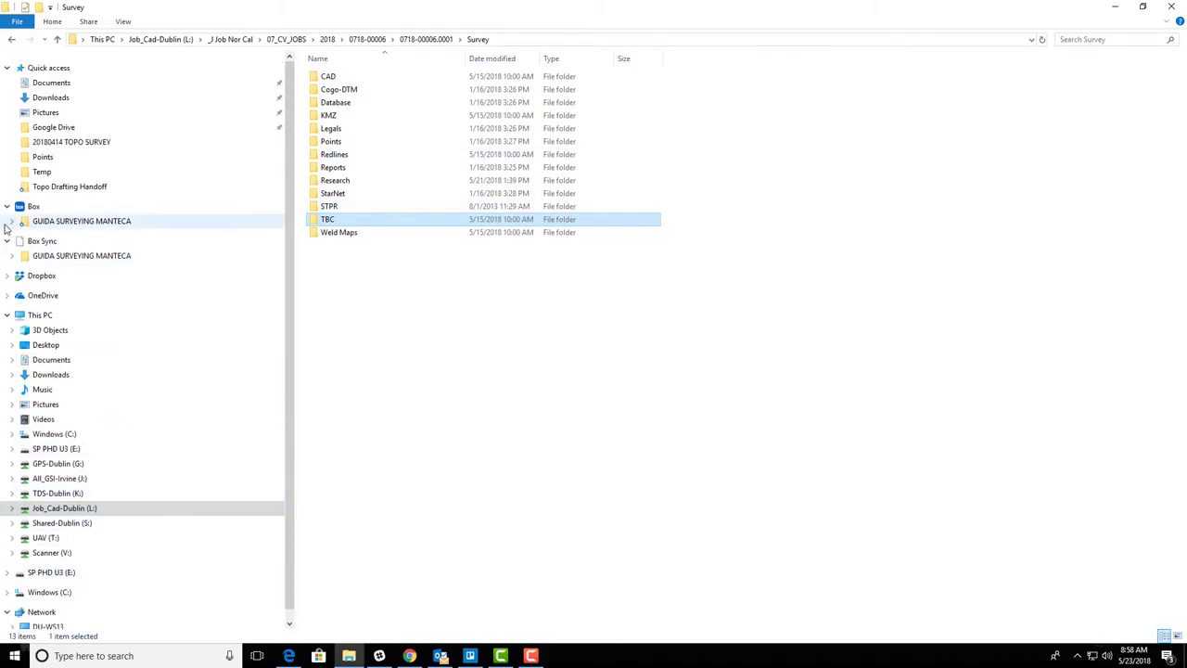
{"action": "left_click", "coordinate": [42, 222]}
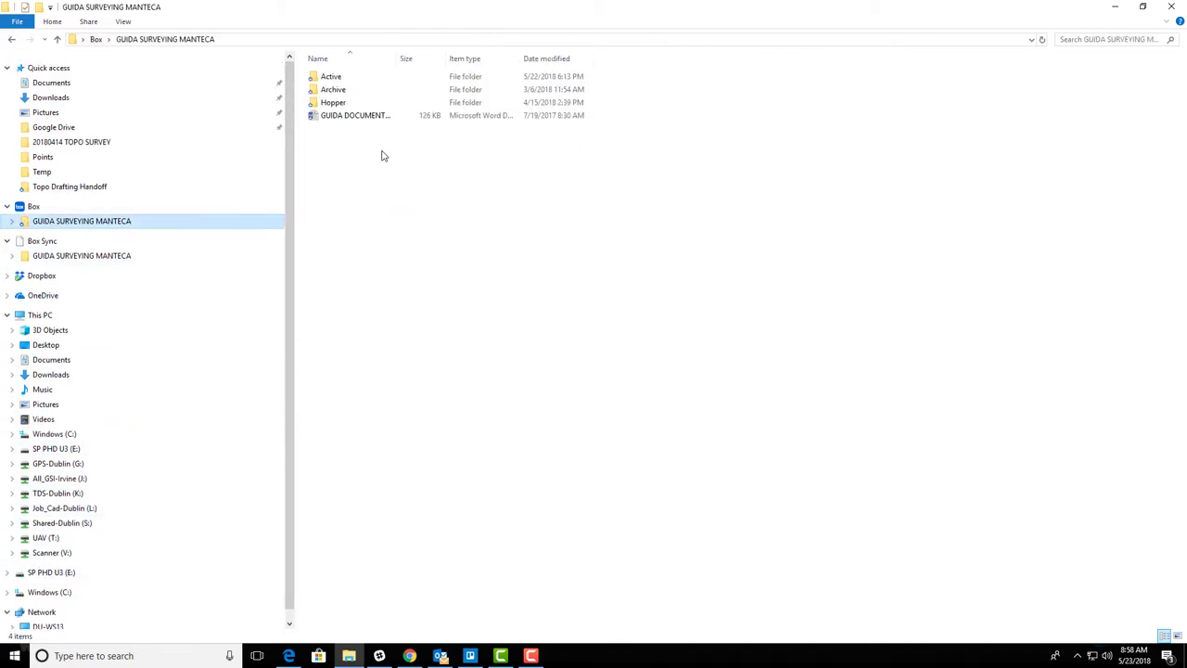
{"action": "double_click", "coordinate": [331, 77]}
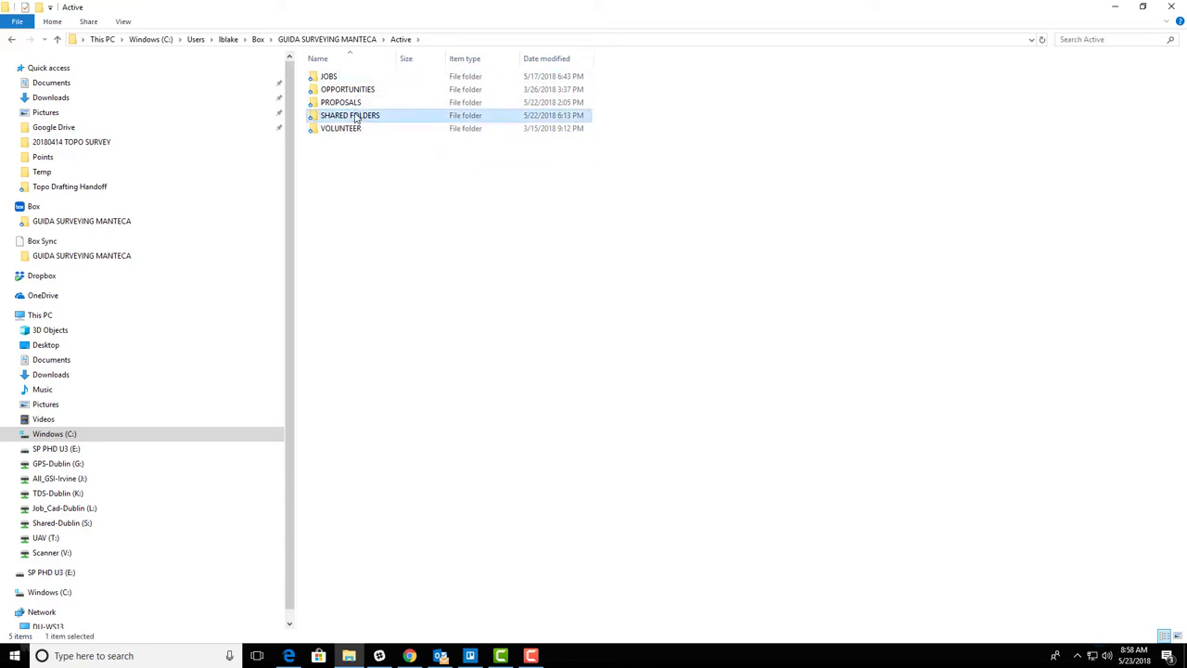
{"action": "double_click", "coordinate": [355, 115]}
{"action": "double_click", "coordinate": [334, 76]}
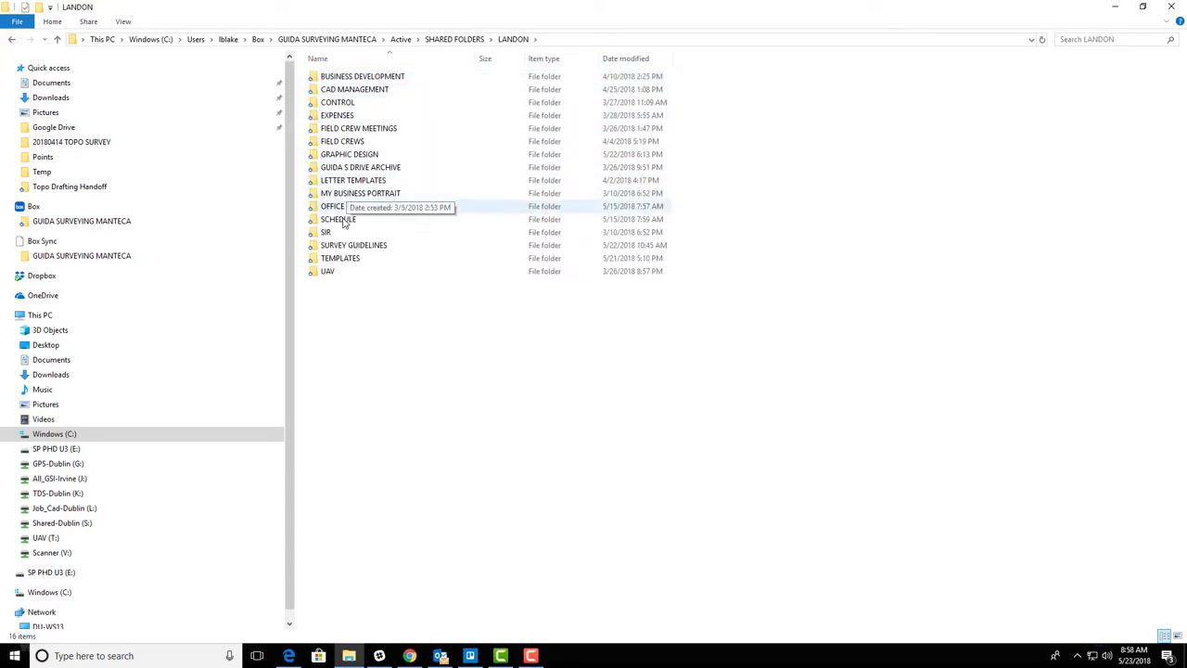
{"action": "double_click", "coordinate": [334, 260]}
Step: Copy the TBC NORCAL TEMPLATE folder together with the Trimble Business Center project file of the same name
{"action": "left_click", "coordinate": [355, 80]}
{"action": "right_click", "coordinate": [354, 81]}
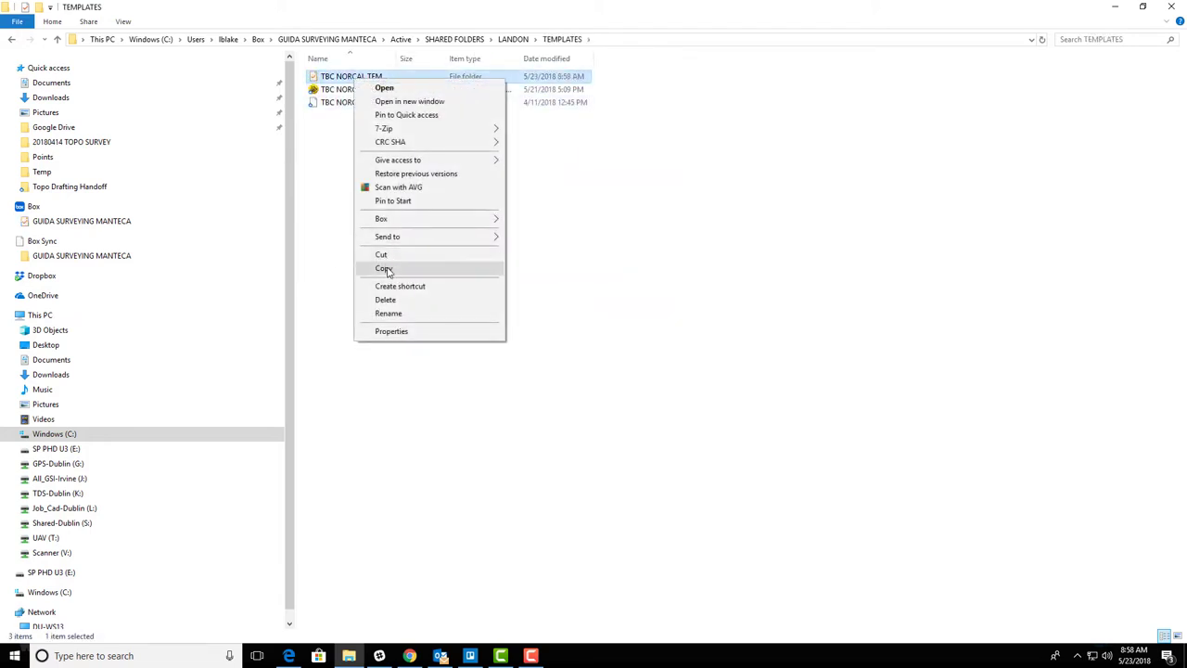
{"action": "left_click", "coordinate": [328, 90], "text": "ctrl"}
{"action": "right_click", "coordinate": [328, 90]}
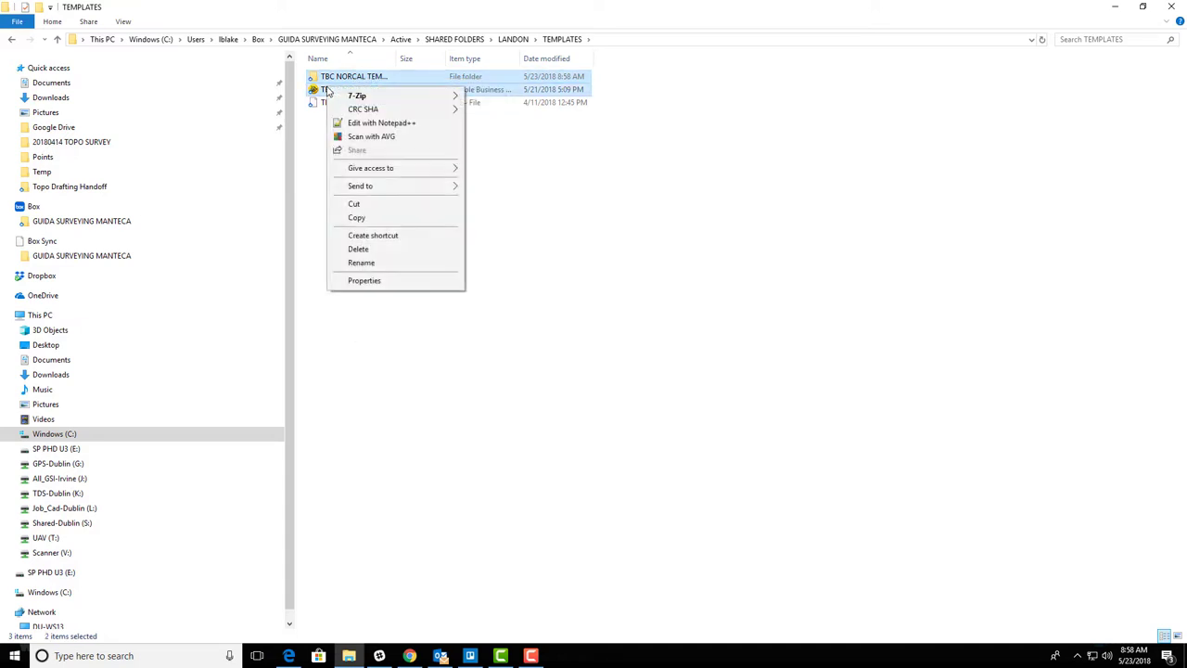
{"action": "left_click", "coordinate": [357, 218]}
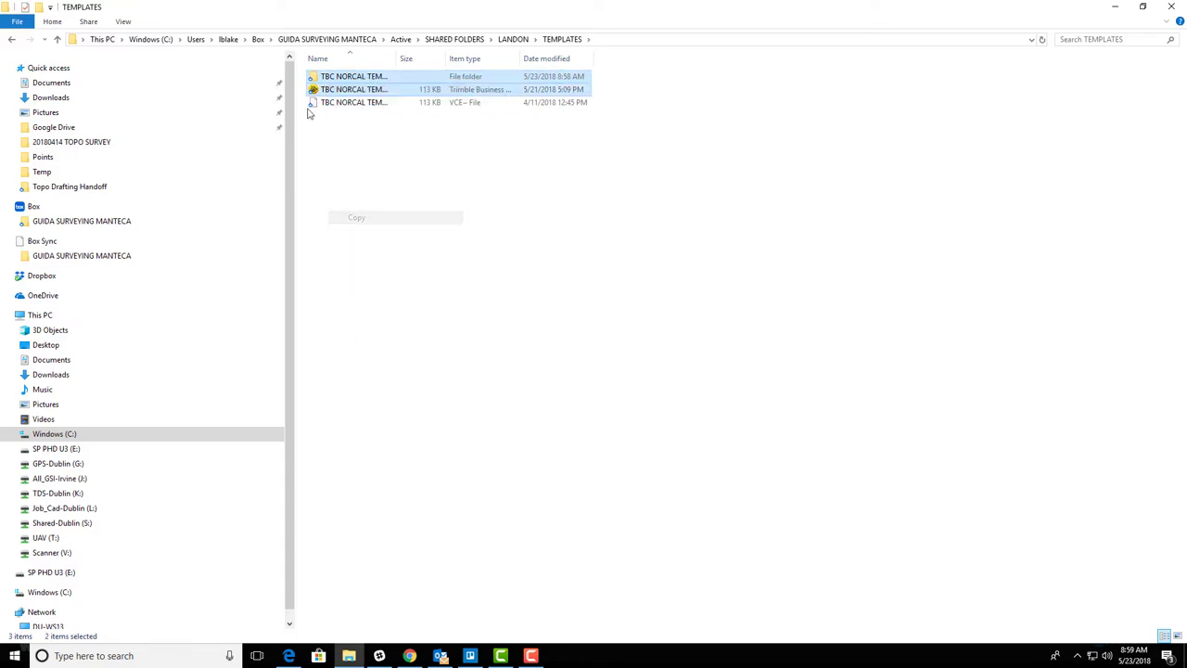
Step: Return to the Survey folder of job 0718-00006.0001 on the Job_Cad-Dublin (L:) drive
{"action": "scroll", "coordinate": [241, 449], "scroll_direction": "down", "scroll_amount": 1}
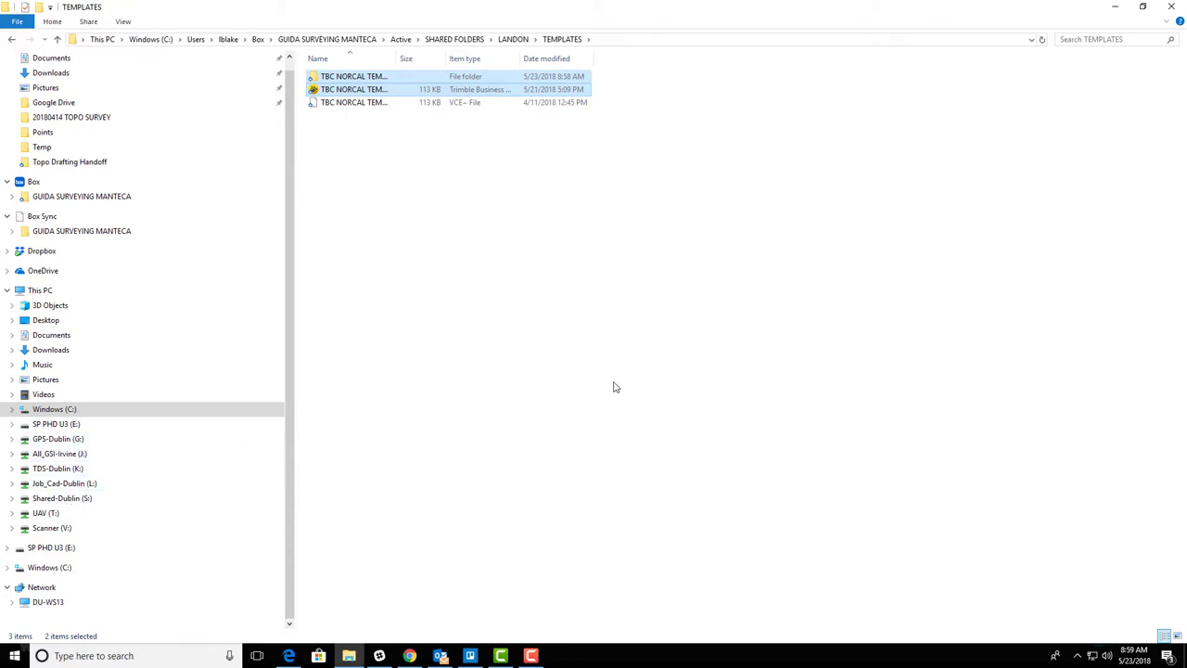
{"action": "key", "text": "alt+Up"}
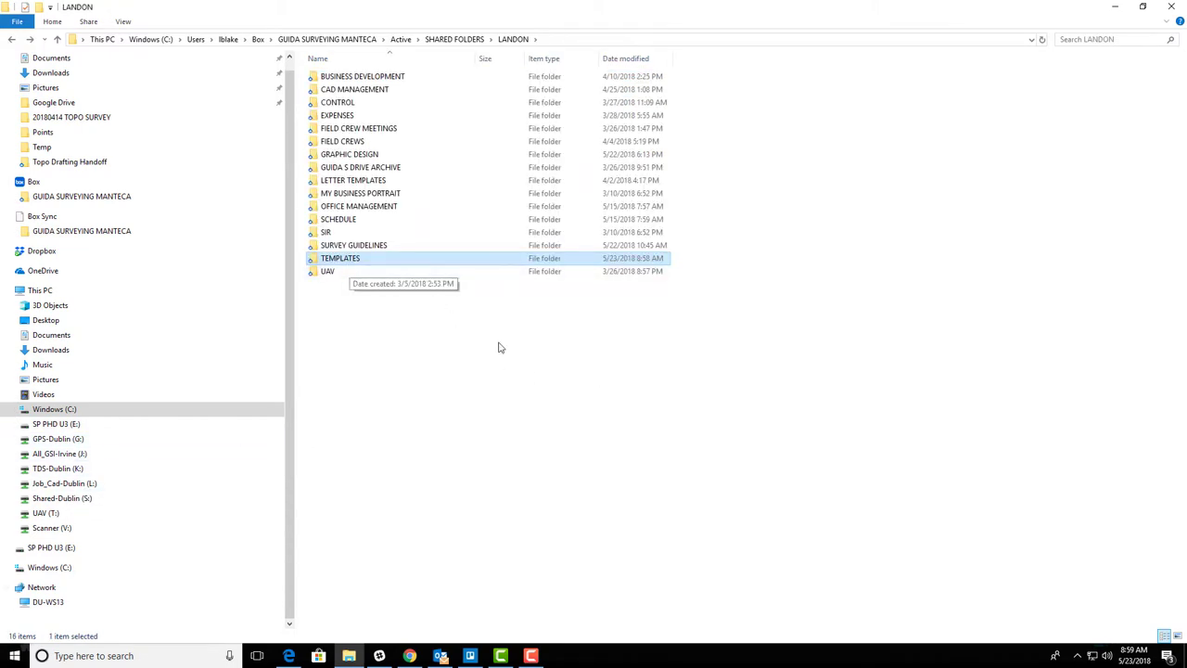
{"action": "key", "text": "alt+Up"}
{"action": "key", "text": "alt+Up"}
{"action": "key", "text": "alt+Up"}
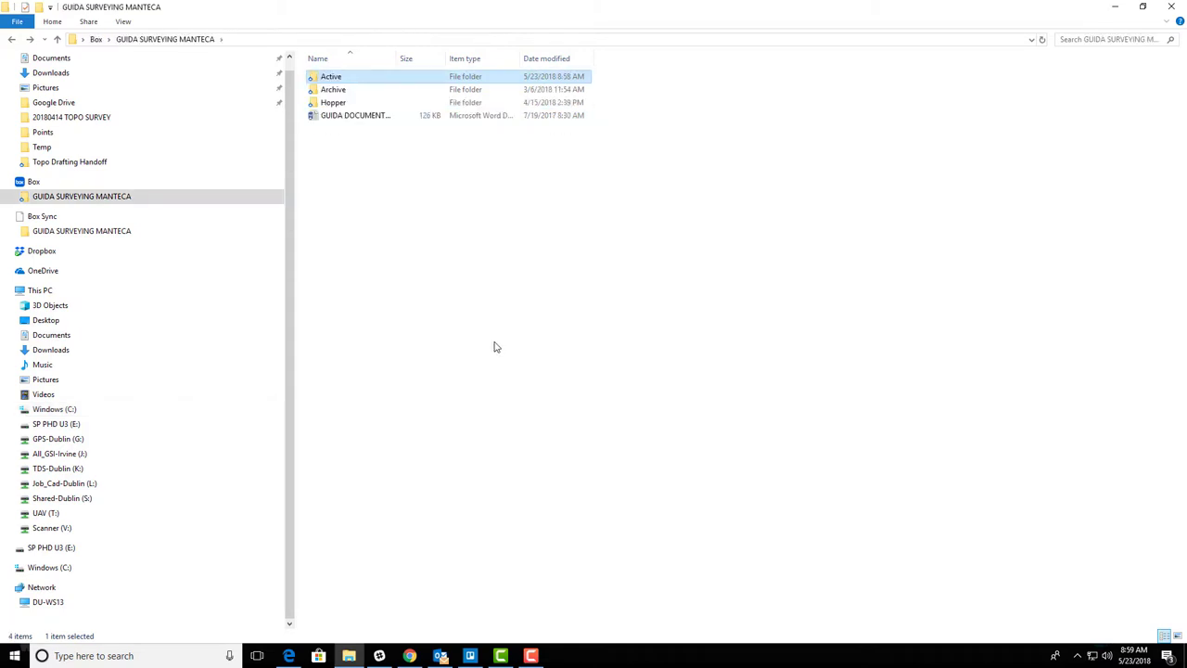
{"action": "key", "text": "alt+Left"}
{"action": "key", "text": "alt+Left"}
{"action": "key", "text": "alt+Left"}
{"action": "key", "text": "alt+Left"}
{"action": "key", "text": "alt+Left"}
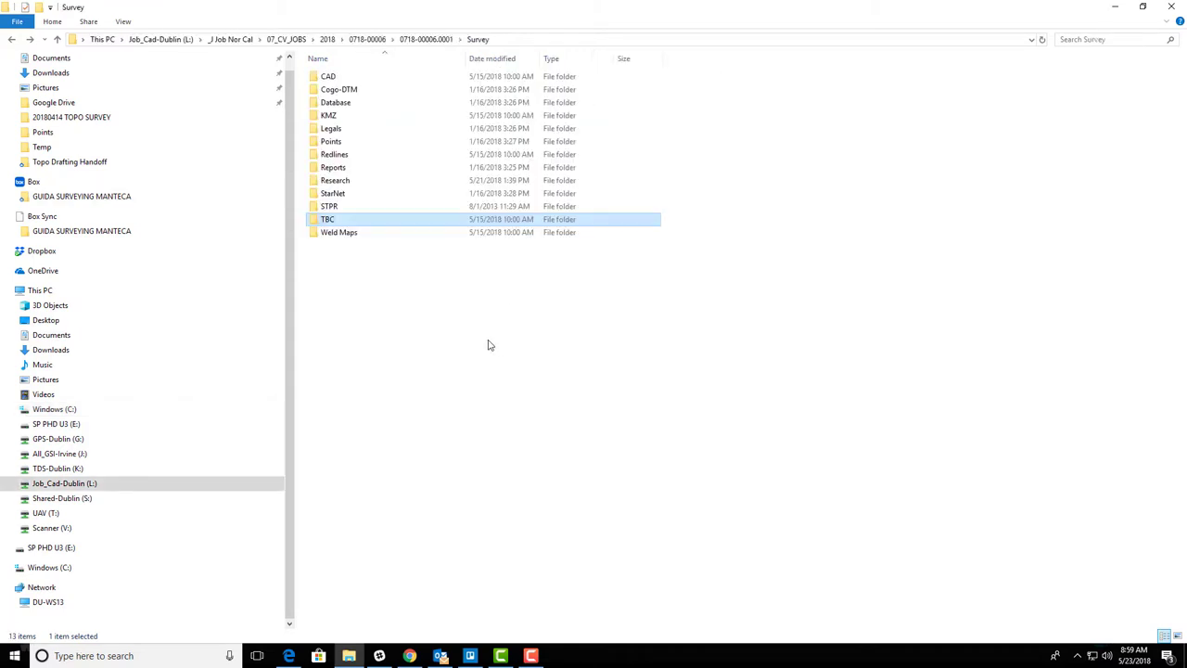
Step: Paste the copied template folder and project file into the job's Survey > TBC folder
{"action": "left_click", "coordinate": [444, 39]}
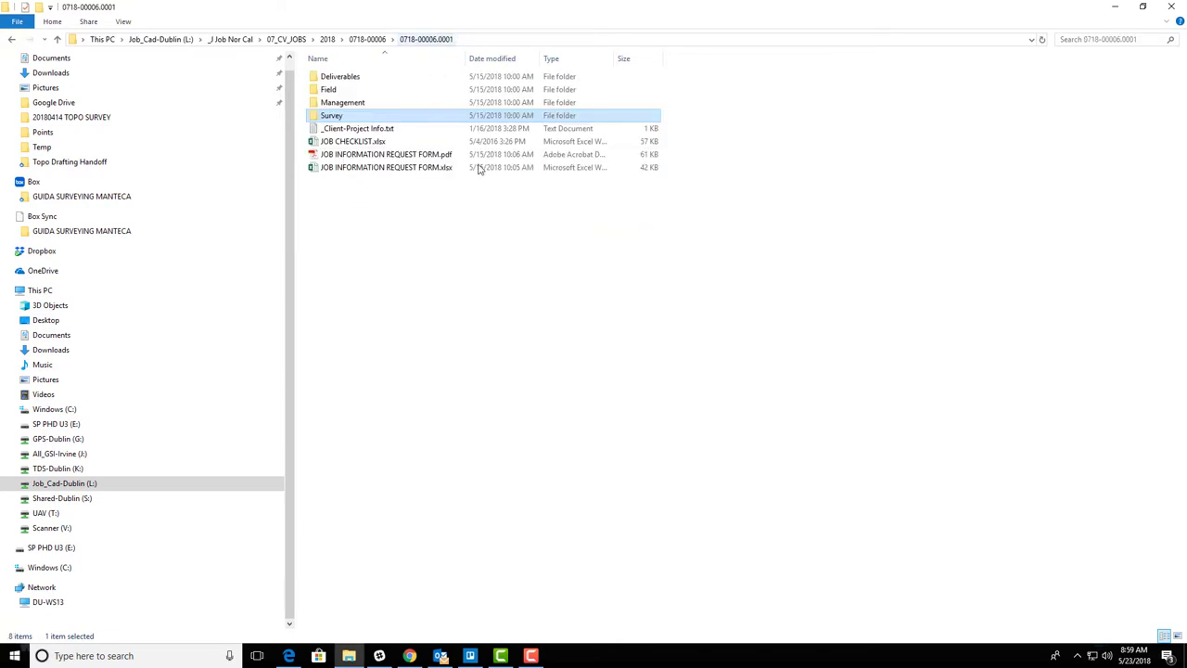
{"action": "double_click", "coordinate": [335, 117]}
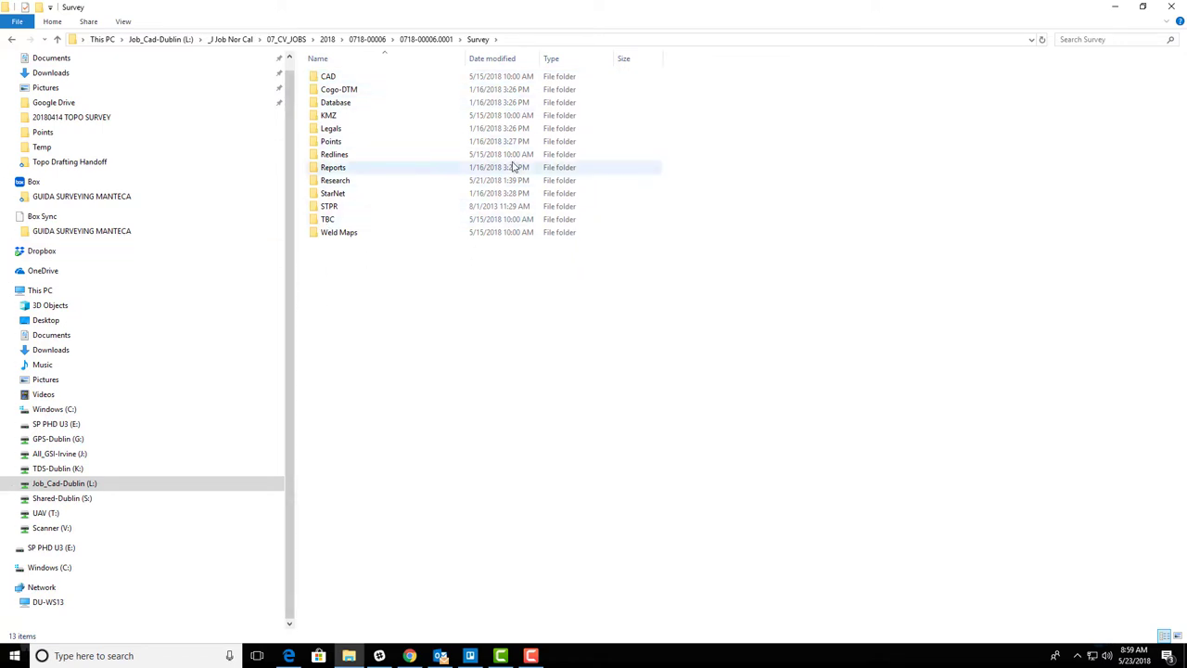
{"action": "double_click", "coordinate": [326, 220]}
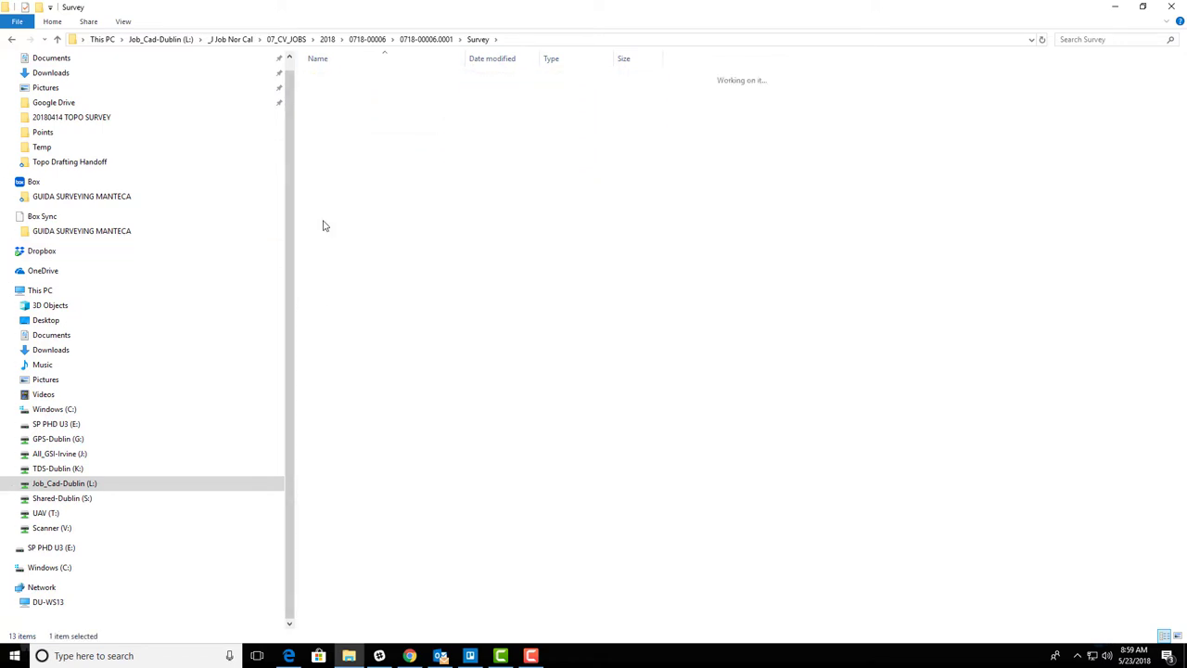
{"action": "right_click", "coordinate": [354, 142]}
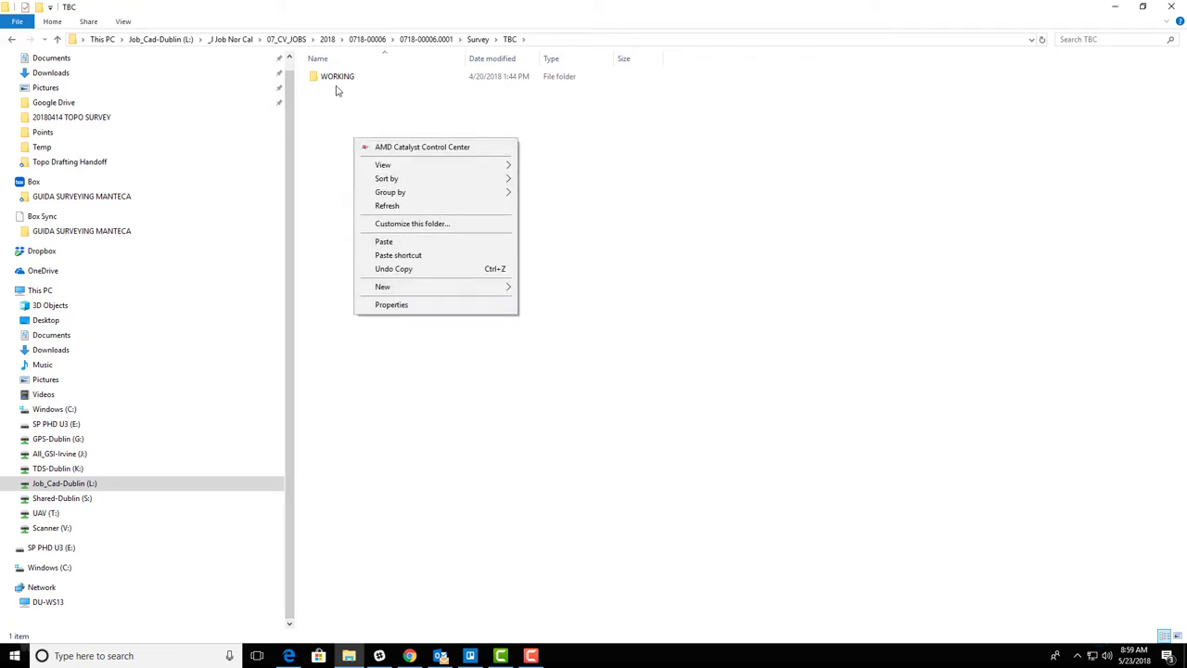
{"action": "left_click", "coordinate": [398, 242]}
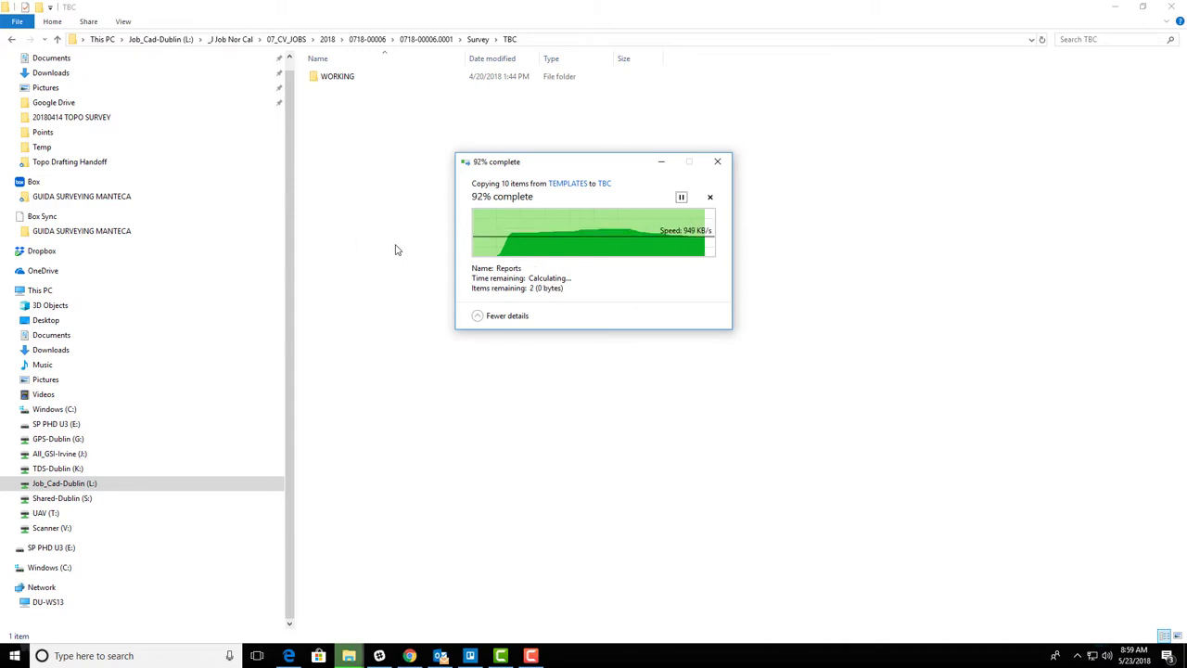
{"action": "left_click", "coordinate": [373, 139]}
Step: Rename the pasted TBC NORCAL TEMPLATE folder as NETWORK
{"action": "right_click", "coordinate": [359, 80]}
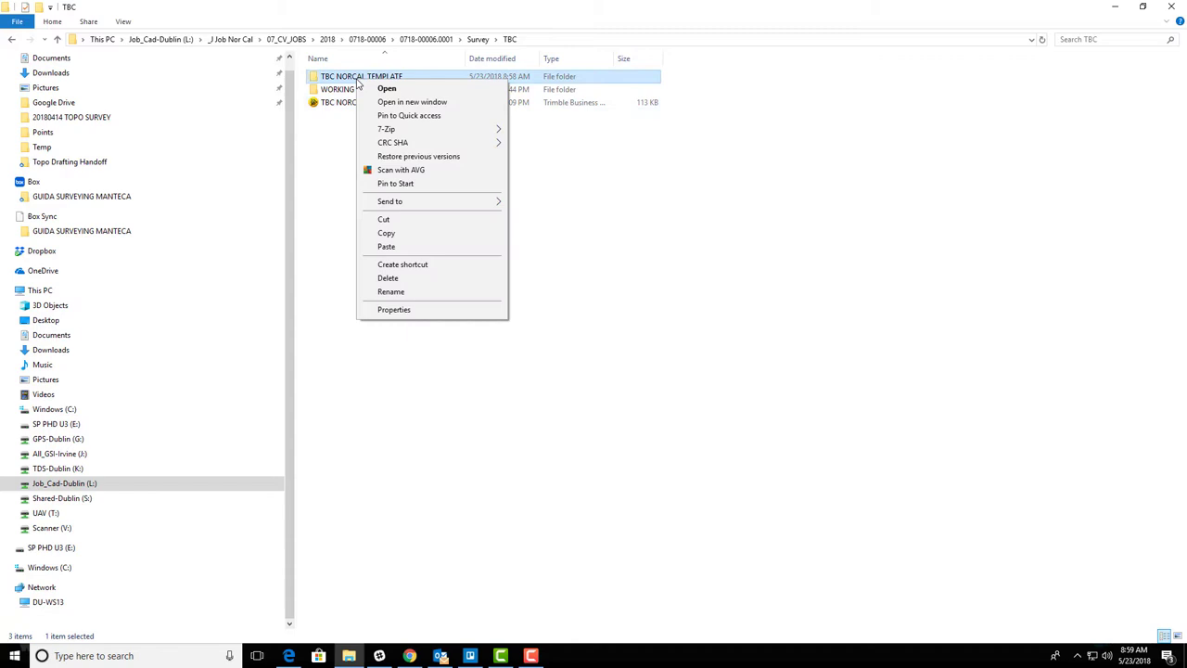
{"action": "left_click", "coordinate": [407, 293]}
{"action": "type", "text": "NE"}
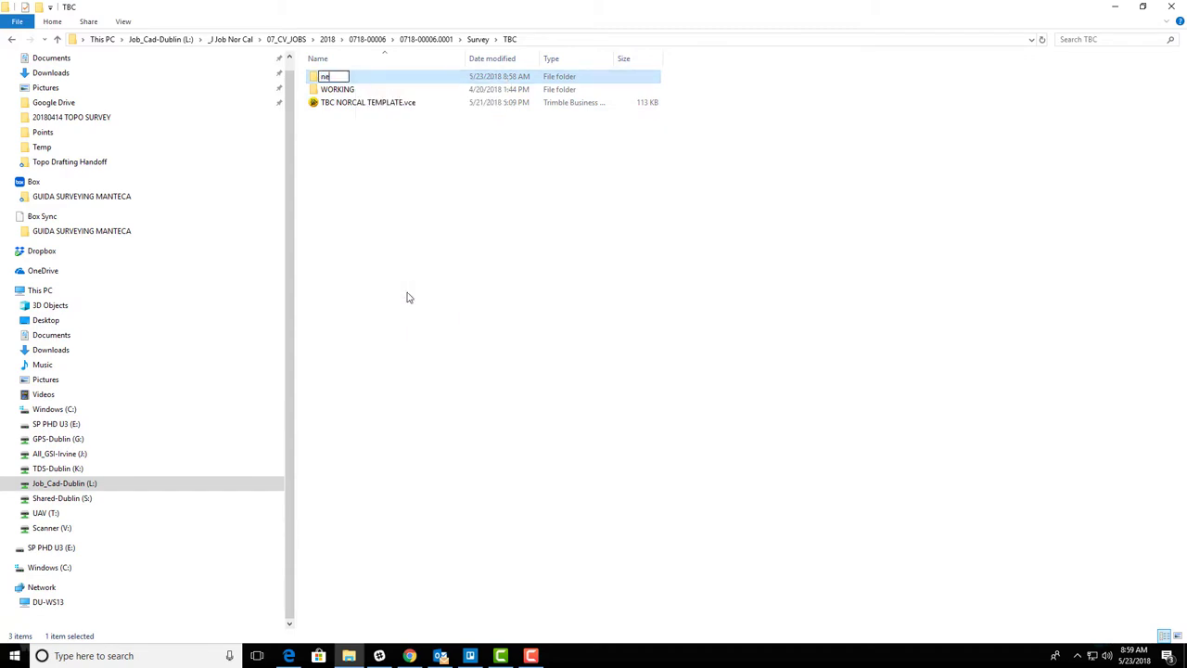
{"action": "type", "text": "TWORK"}
{"action": "key", "text": "Return"}
{"action": "left_click", "coordinate": [401, 189]}
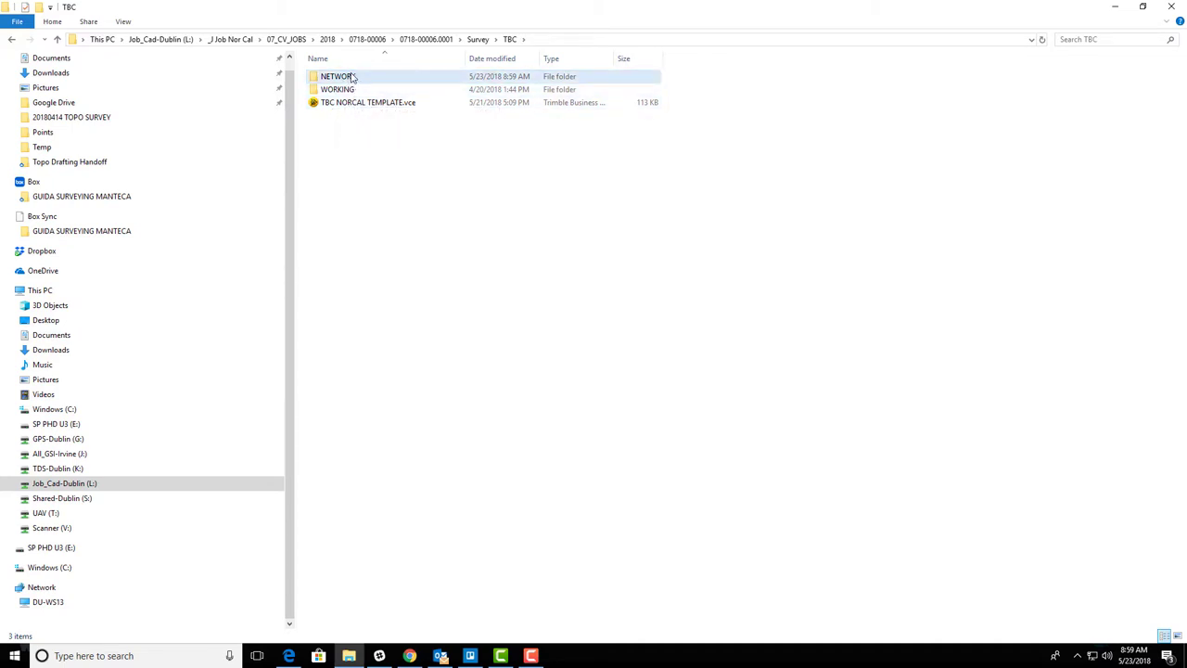
Step: Rename the TBC NORCAL TEMPLATE.vce project file as 0718-00006-NETWORK, keeping its .vce extension
{"action": "right_click", "coordinate": [353, 104]}
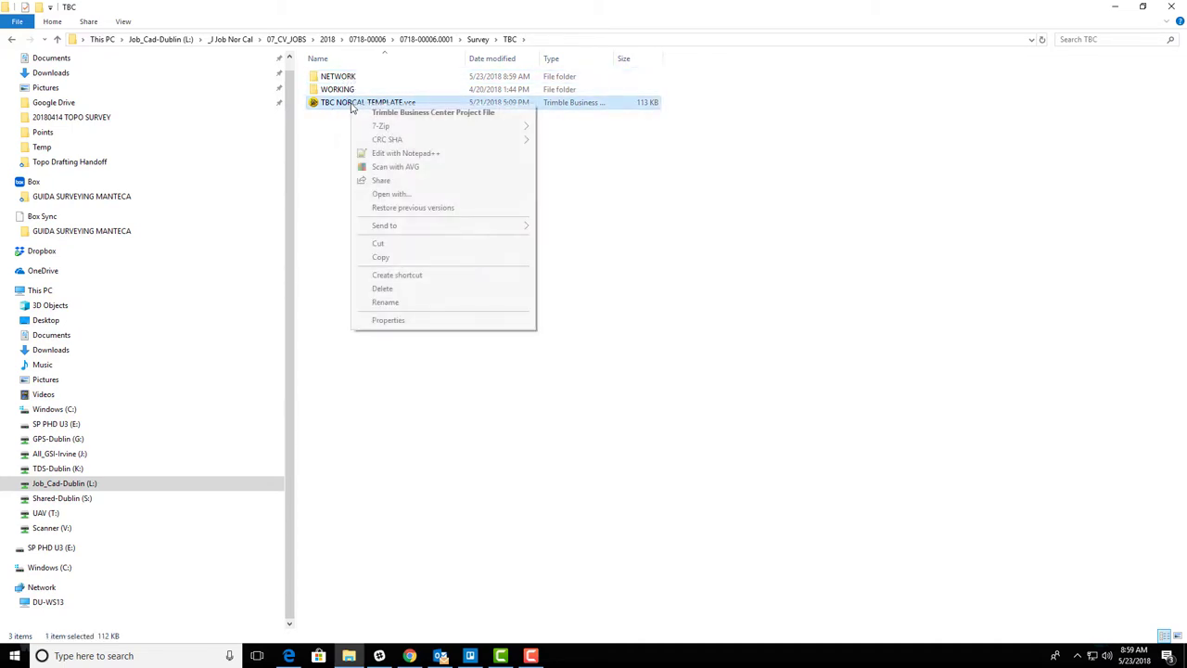
{"action": "left_click", "coordinate": [423, 302]}
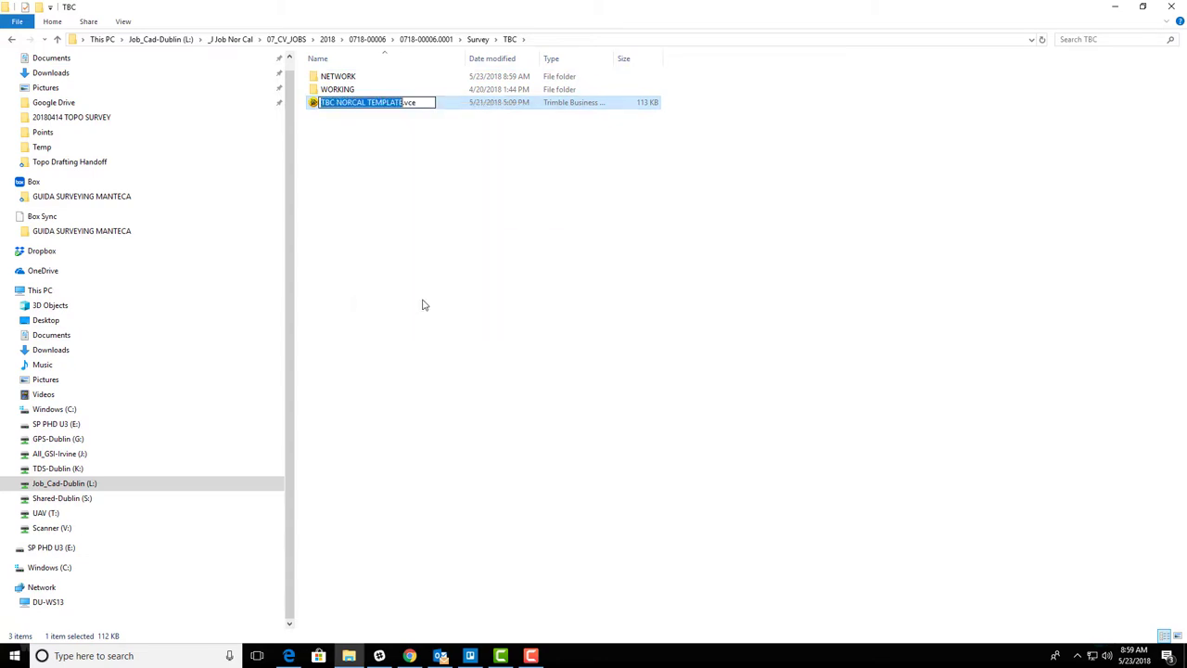
{"action": "type", "text": "TE"}
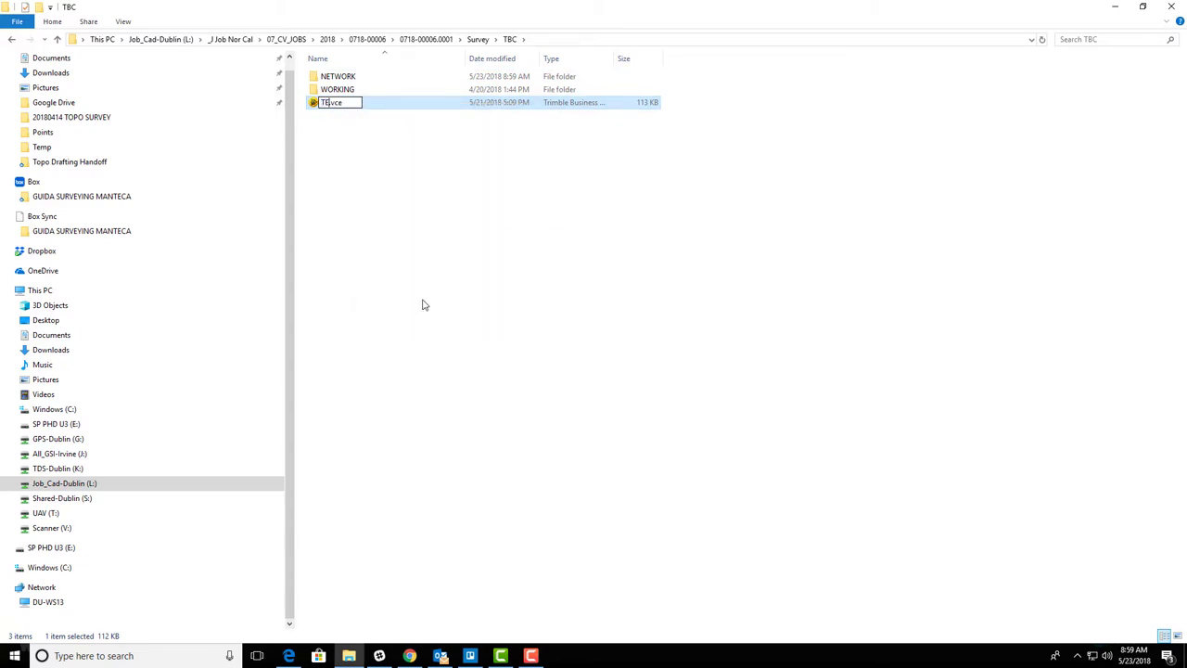
{"action": "type", "text": "MP"}
{"action": "key", "text": "BackSpace"}
{"action": "key", "text": "BackSpace"}
{"action": "key", "text": "BackSpace"}
{"action": "key", "text": "BackSpace"}
{"action": "type", "text": "0718-00006-NET"}
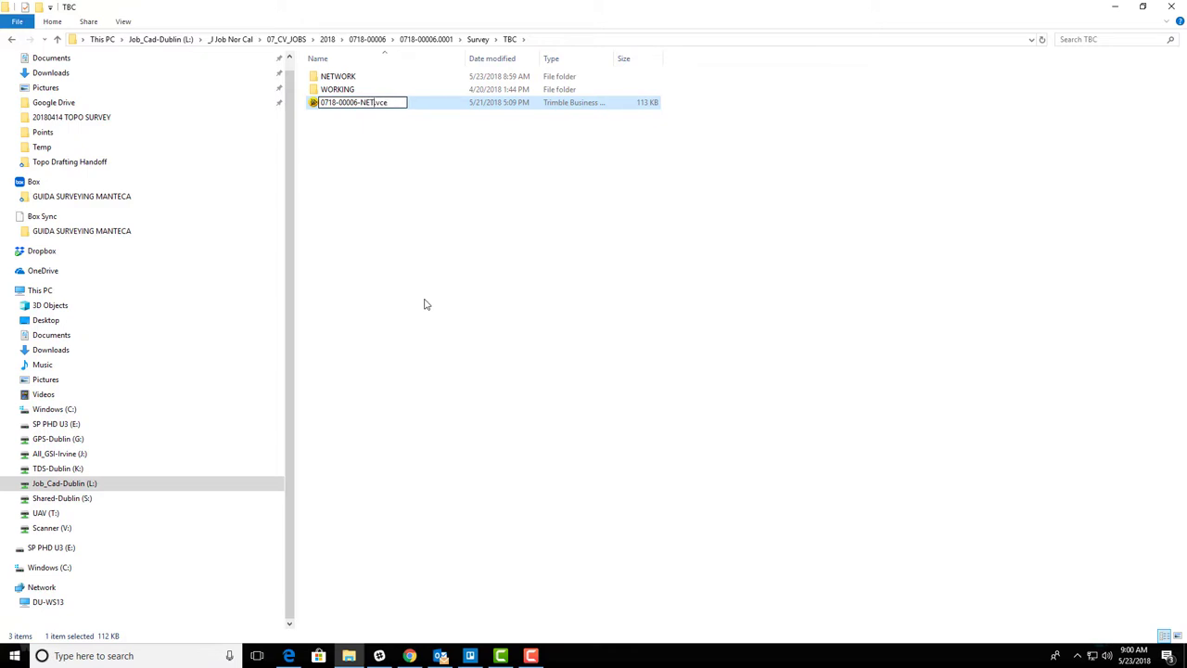
{"action": "type", "text": "WORK"}
{"action": "key", "text": "Return"}
Step: Move 0718-00006-NETWORK.vce from the TBC folder into NETWORK > TBC Files
{"action": "right_click", "coordinate": [399, 104]}
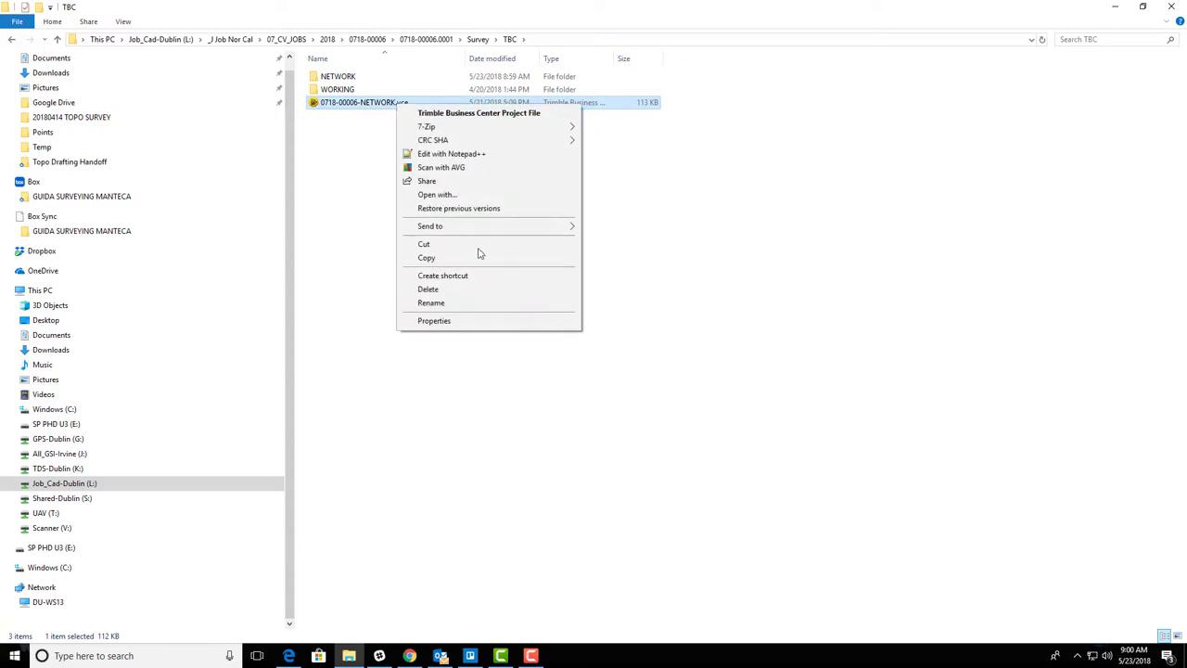
{"action": "left_click", "coordinate": [480, 246]}
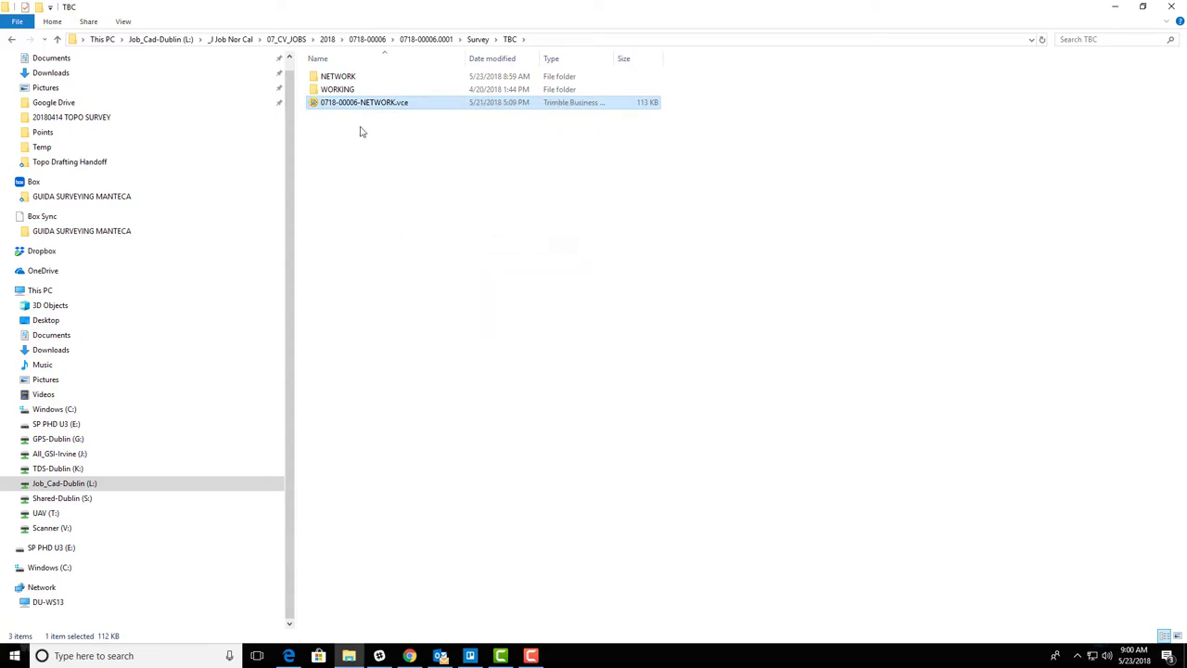
{"action": "double_click", "coordinate": [338, 78]}
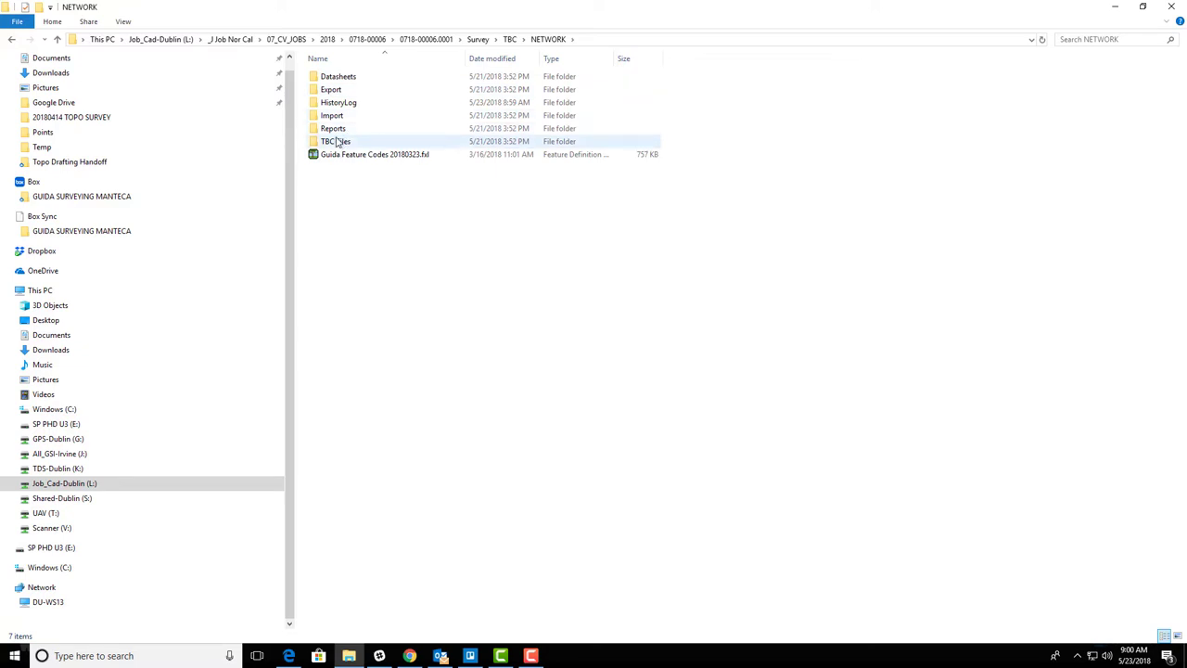
{"action": "double_click", "coordinate": [338, 142]}
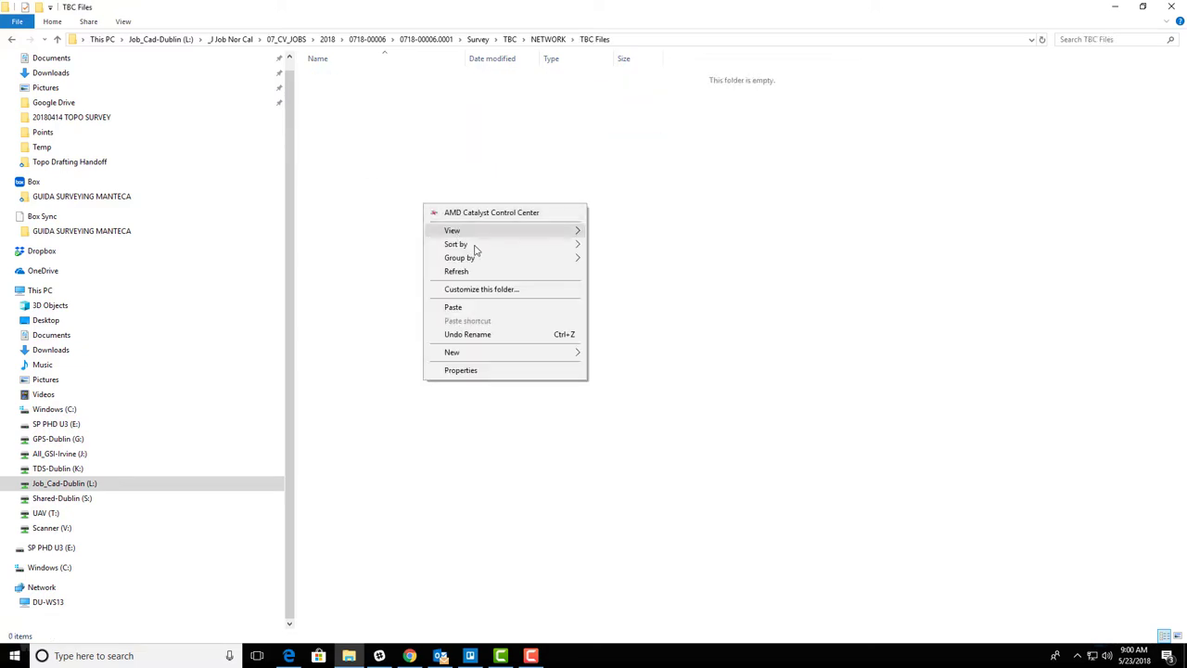
{"action": "left_click", "coordinate": [453, 307]}
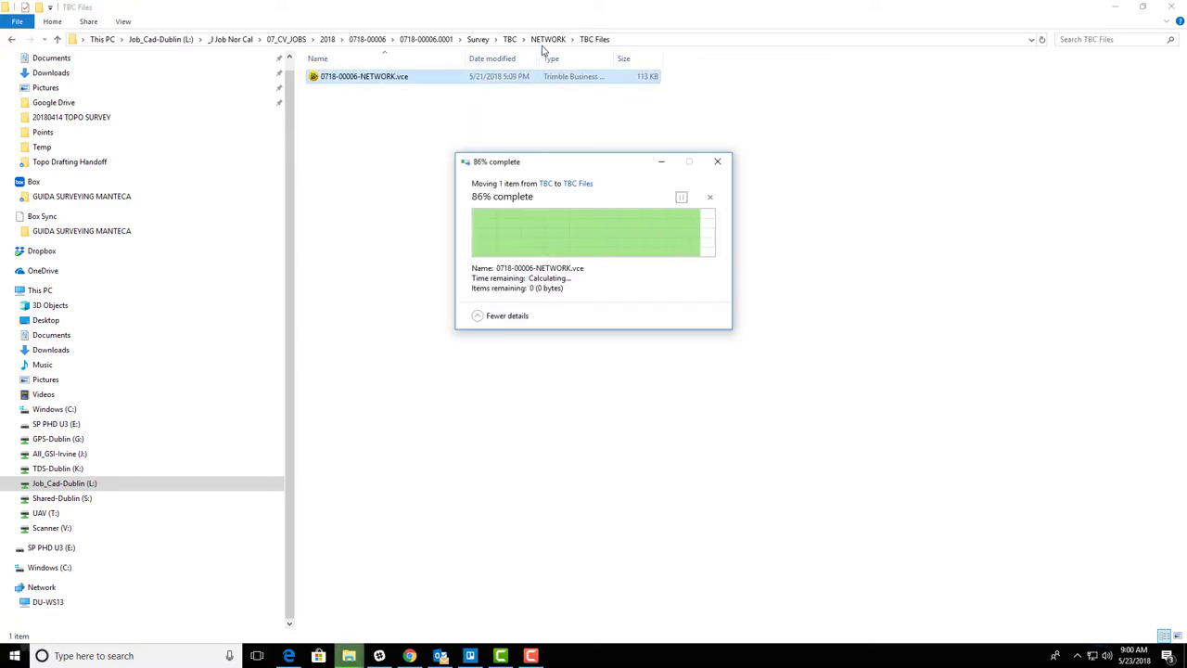
Step: Review the NETWORK folder's Datasheets, Export, Import, Reports and TBC Files subfolders and look inside HistoryLog
{"action": "left_click", "coordinate": [548, 39]}
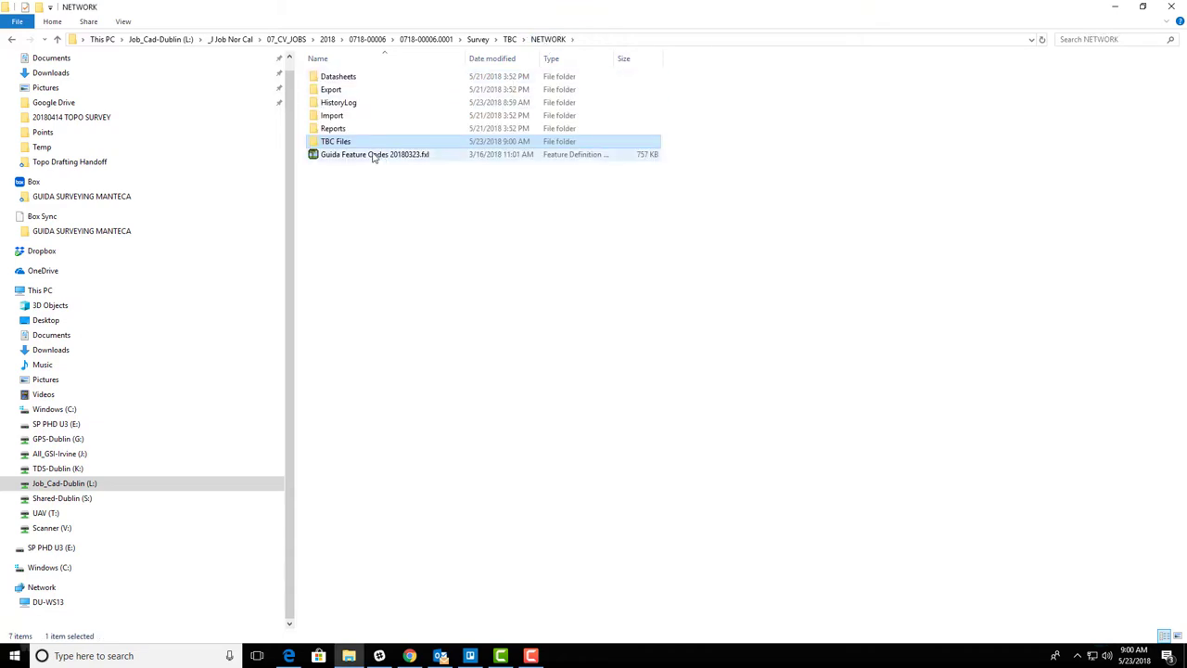
{"action": "left_click", "coordinate": [345, 79]}
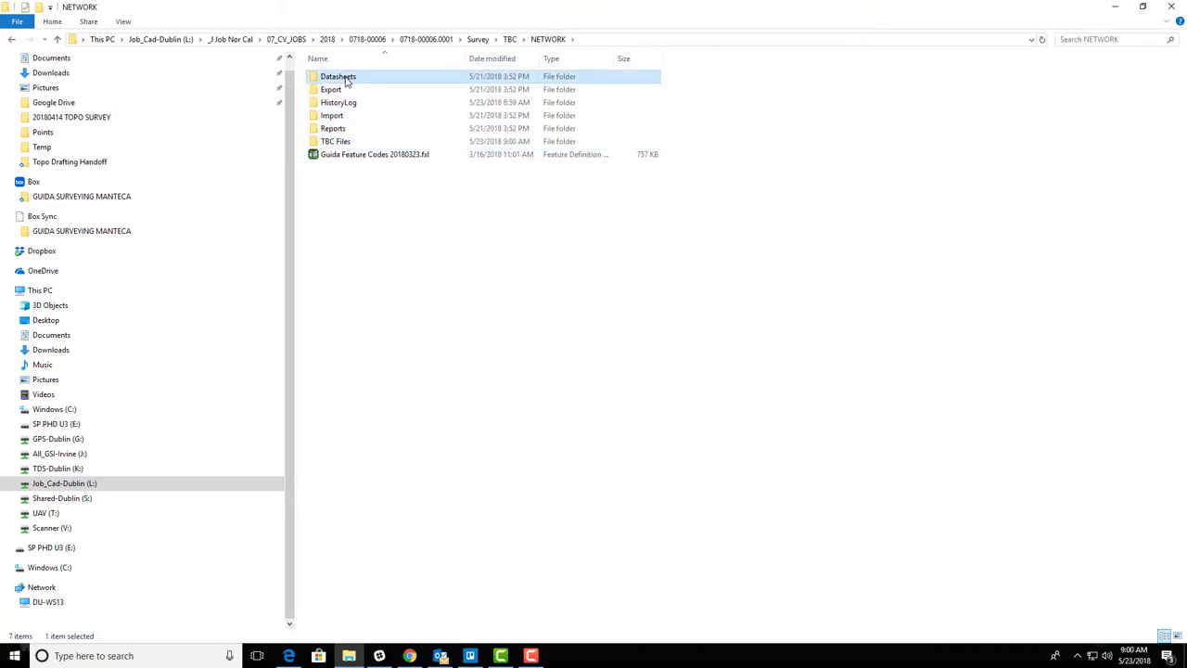
{"action": "left_click", "coordinate": [336, 90]}
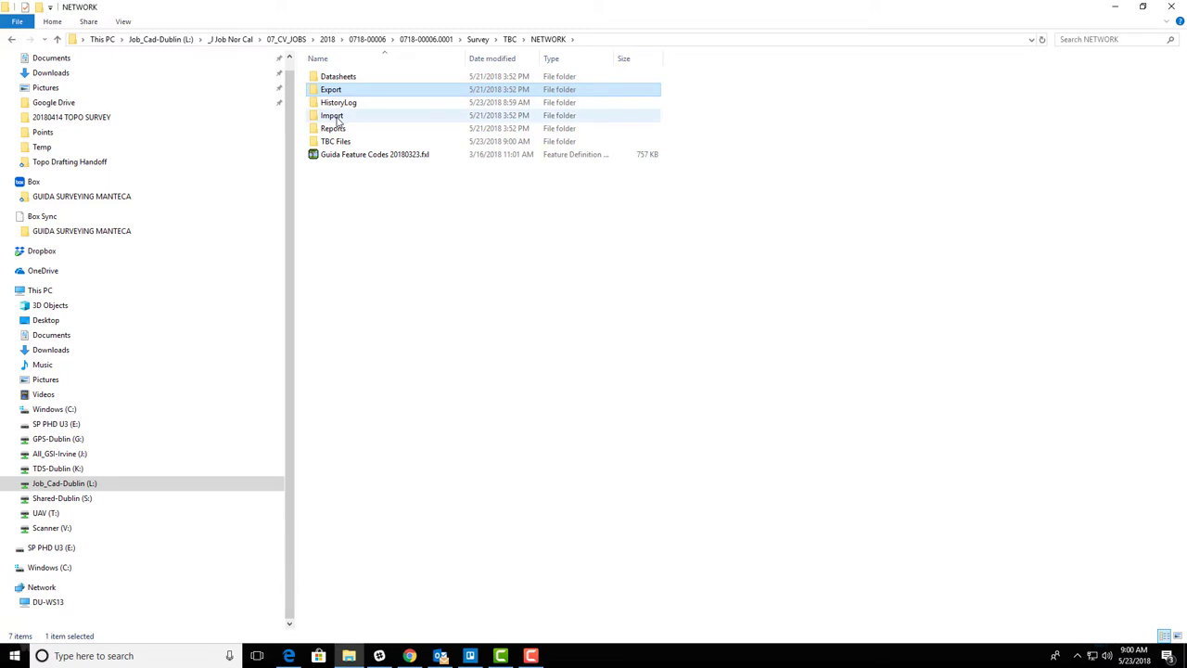
{"action": "left_click", "coordinate": [336, 116]}
{"action": "left_click", "coordinate": [335, 129]}
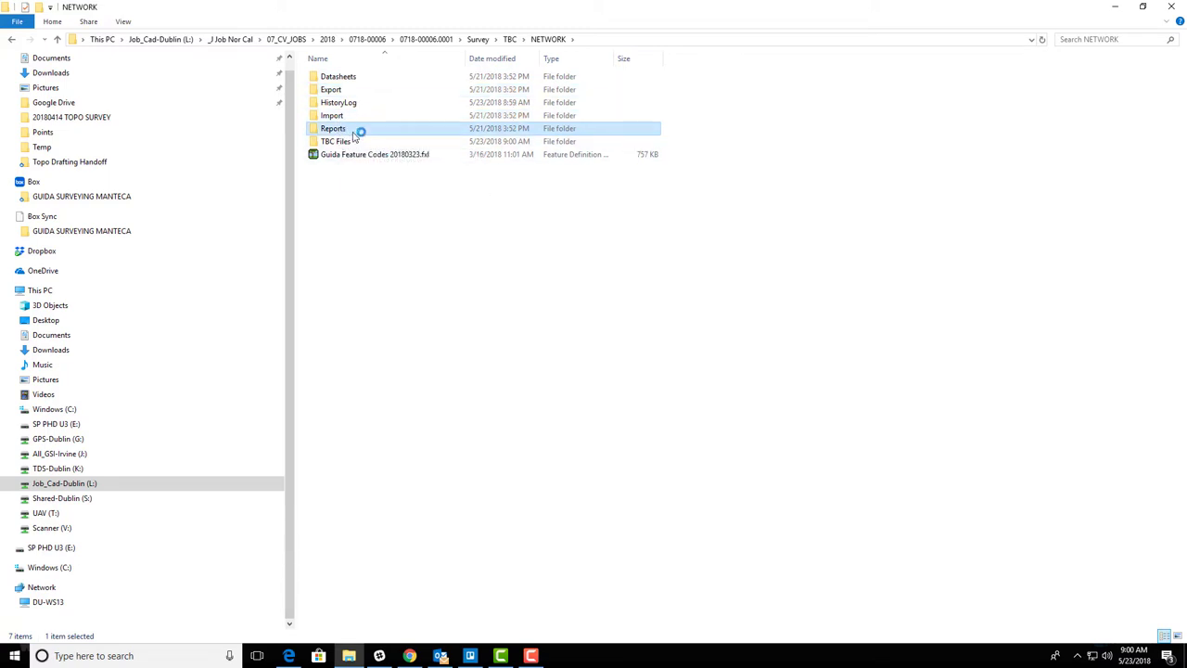
{"action": "left_click", "coordinate": [343, 143]}
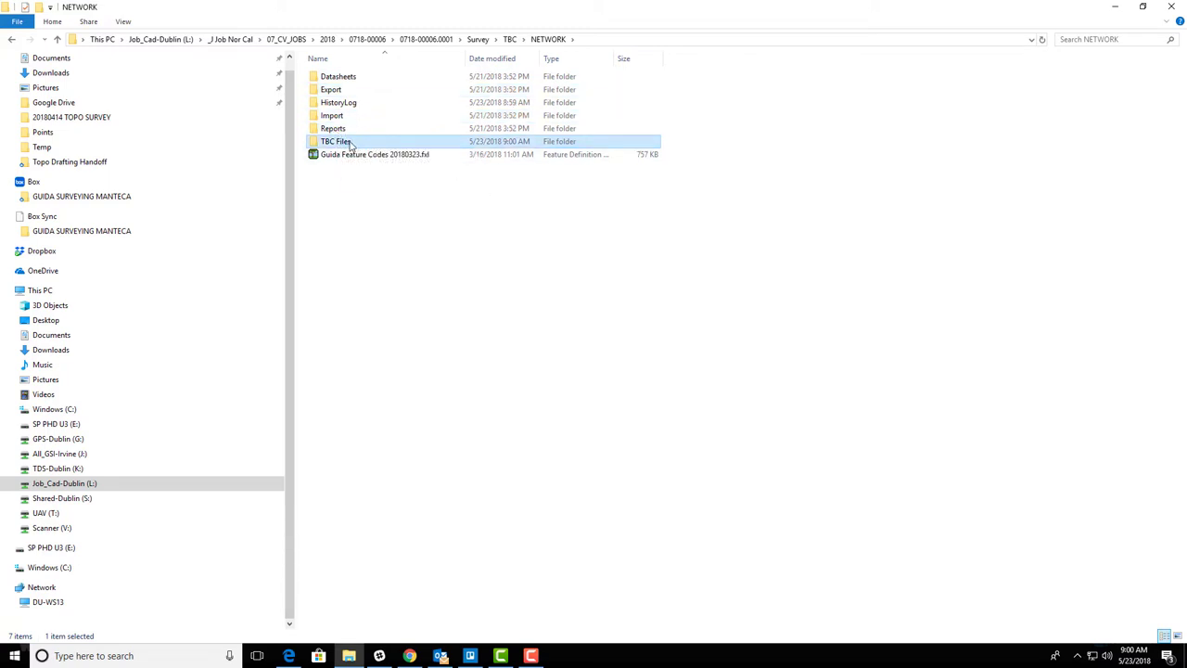
{"action": "double_click", "coordinate": [339, 103]}
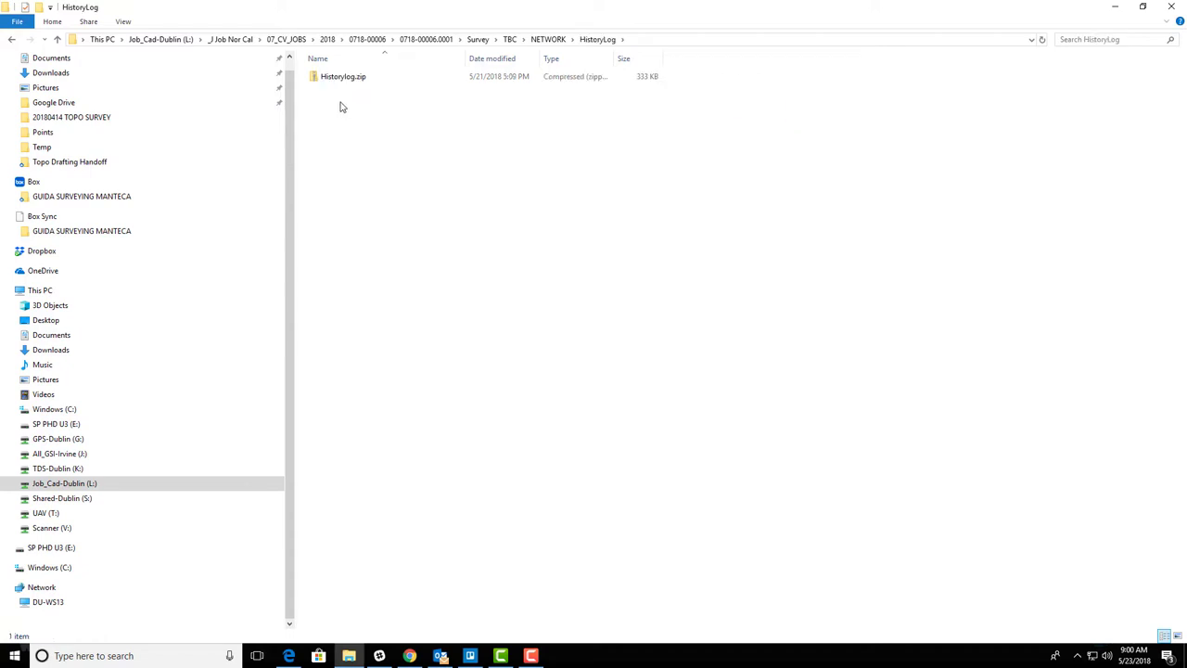
{"action": "left_click", "coordinate": [549, 39]}
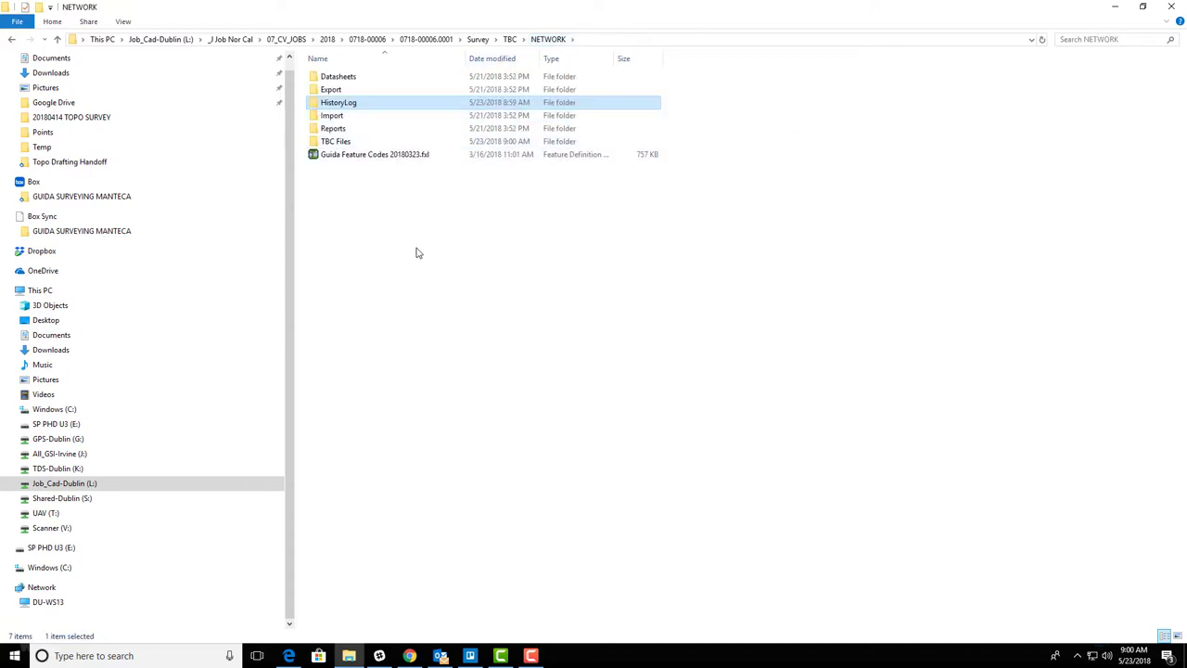
Step: Permanently delete the HistoryLog folder and the Guida Feature Codes 20180323.fxl file from the NETWORK folder
{"action": "key", "text": "shift+Delete"}
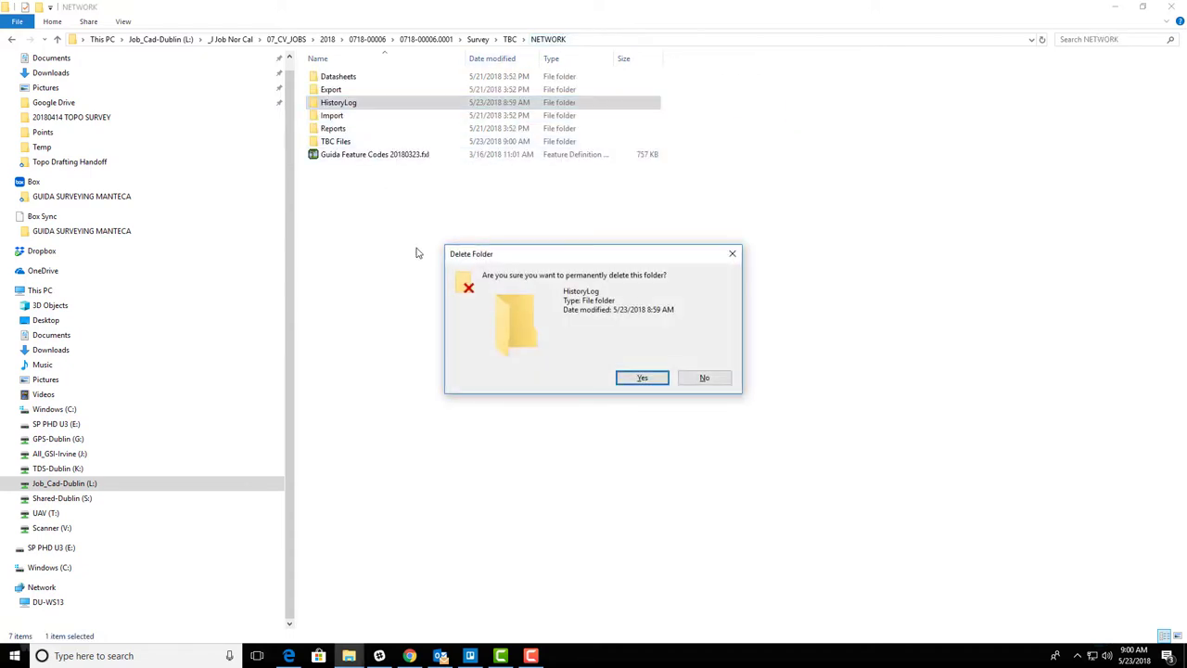
{"action": "left_click", "coordinate": [636, 378]}
{"action": "left_click", "coordinate": [408, 142]}
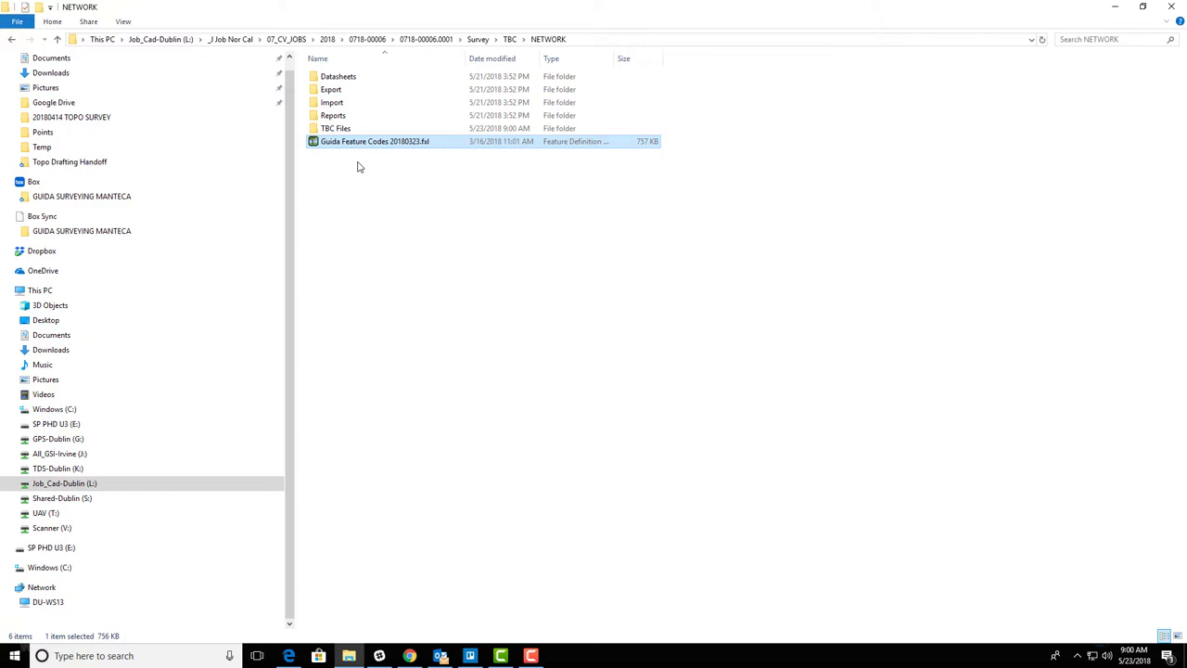
{"action": "key", "text": "shift+Delete"}
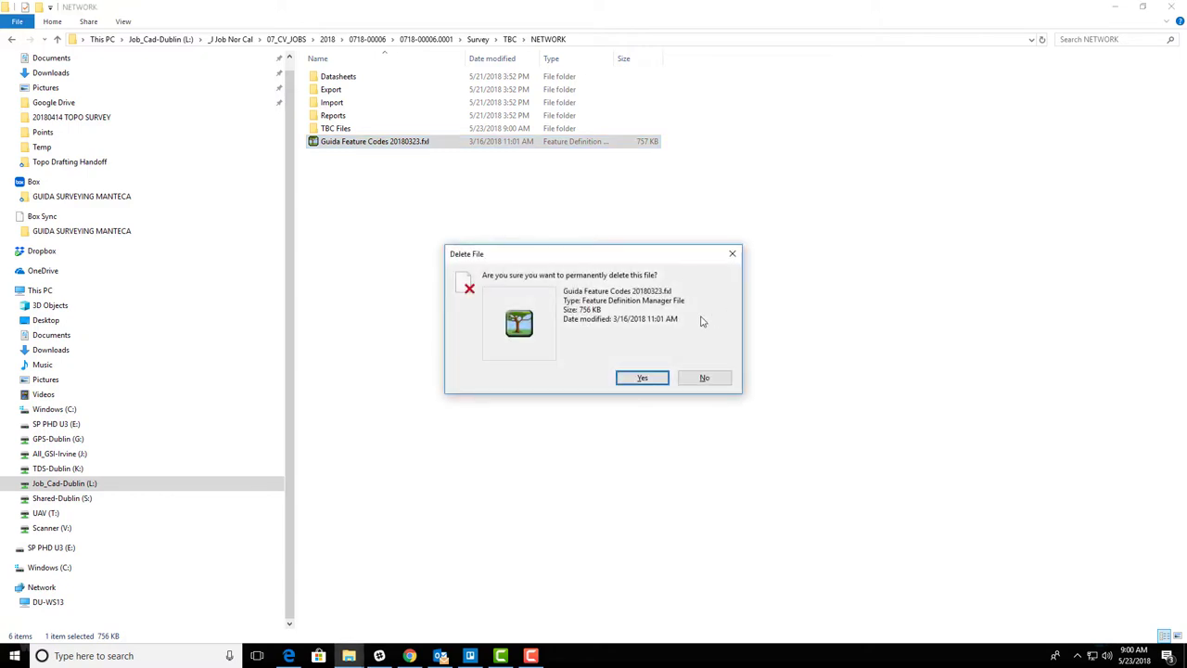
{"action": "left_click", "coordinate": [640, 378]}
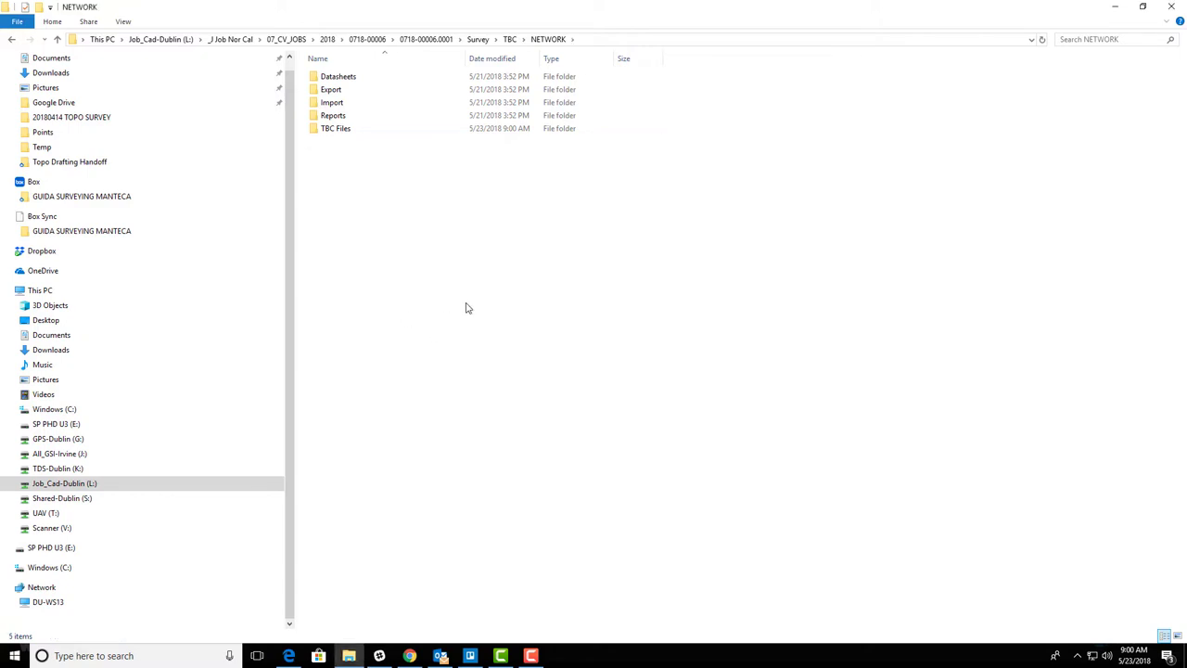
Step: Open 0718-00006-NETWORK.vce from TBC Files and remove the Guida Feature Codes file from the project's Imported Files
{"action": "double_click", "coordinate": [343, 132]}
{"action": "left_click", "coordinate": [372, 80]}
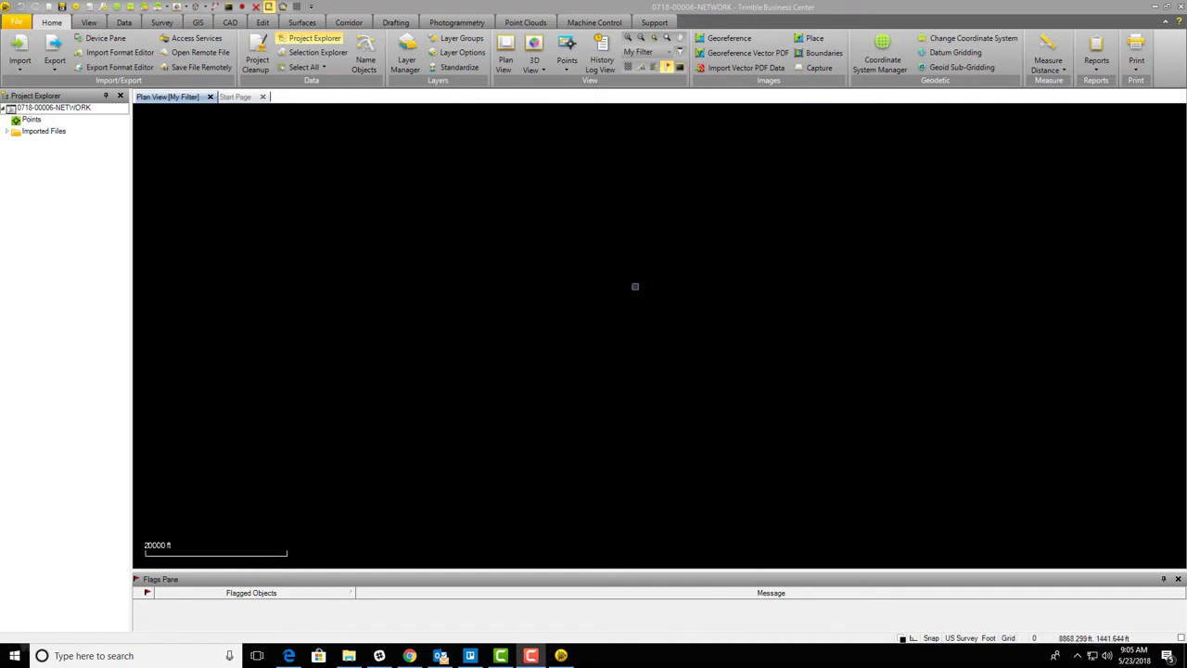
{"action": "left_click", "coordinate": [7, 133]}
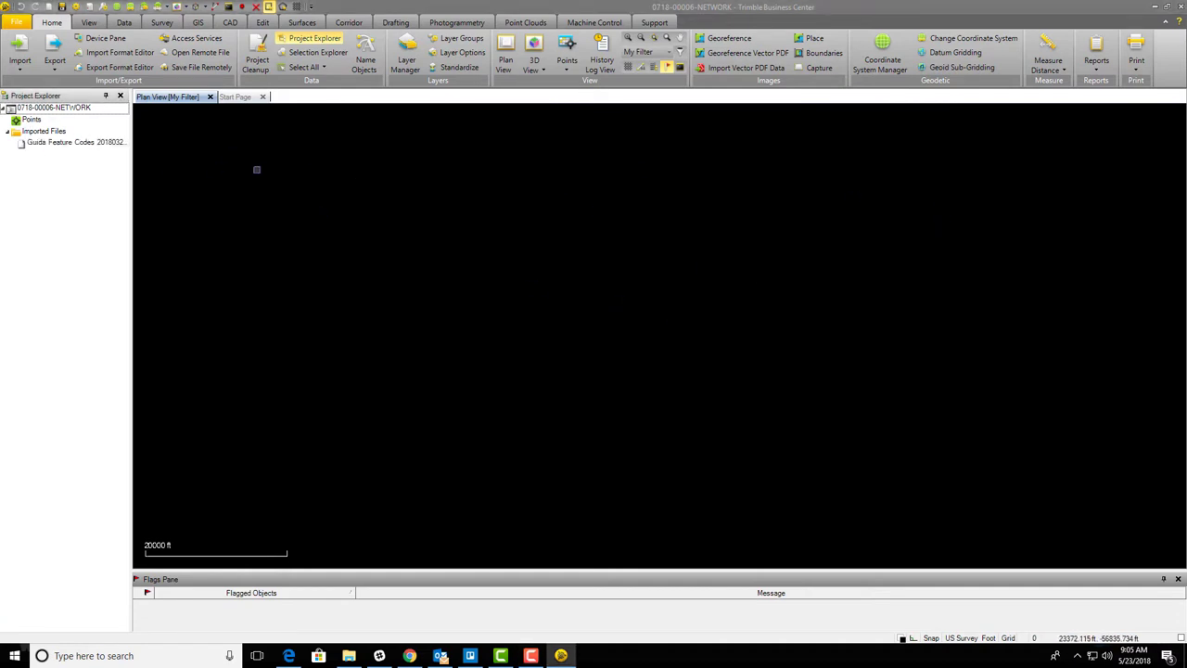
{"action": "left_click", "coordinate": [58, 144]}
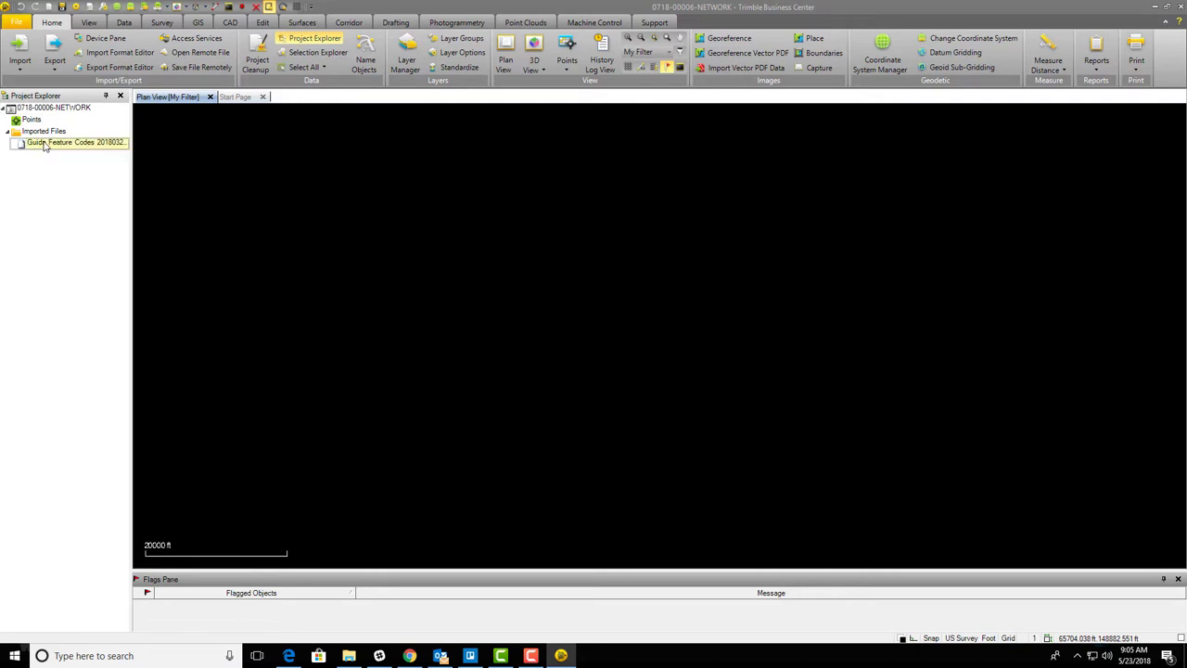
{"action": "right_click", "coordinate": [42, 146]}
{"action": "left_click", "coordinate": [58, 152]}
{"action": "left_click", "coordinate": [357, 659]}
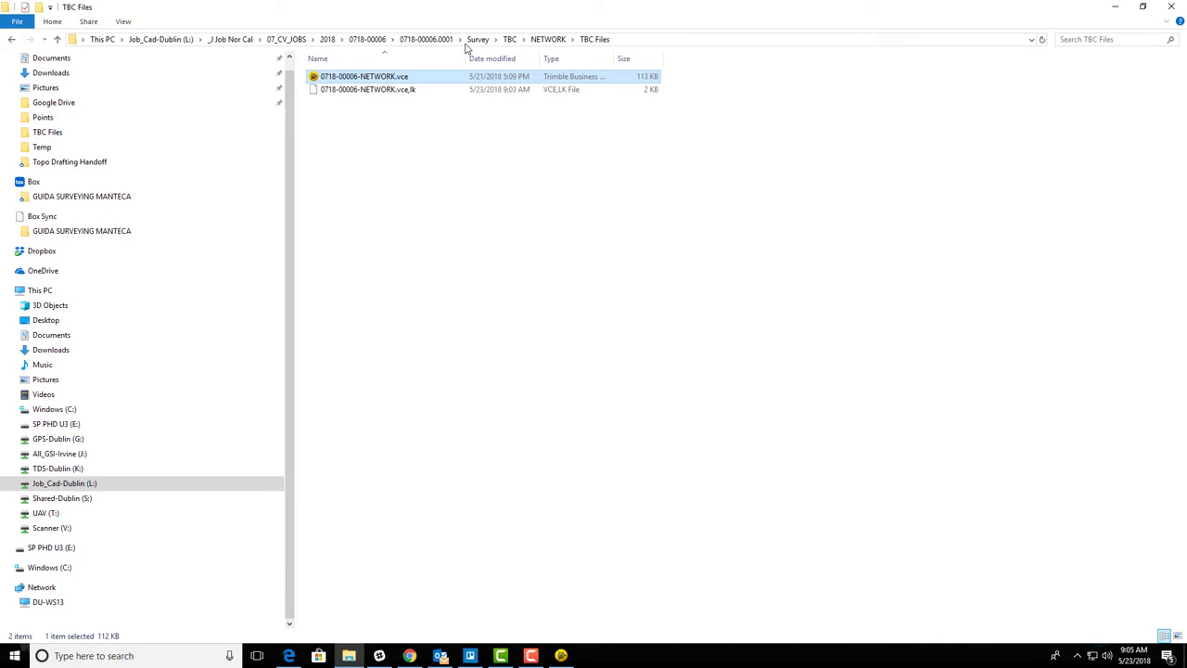
{"action": "left_click", "coordinate": [426, 40]}
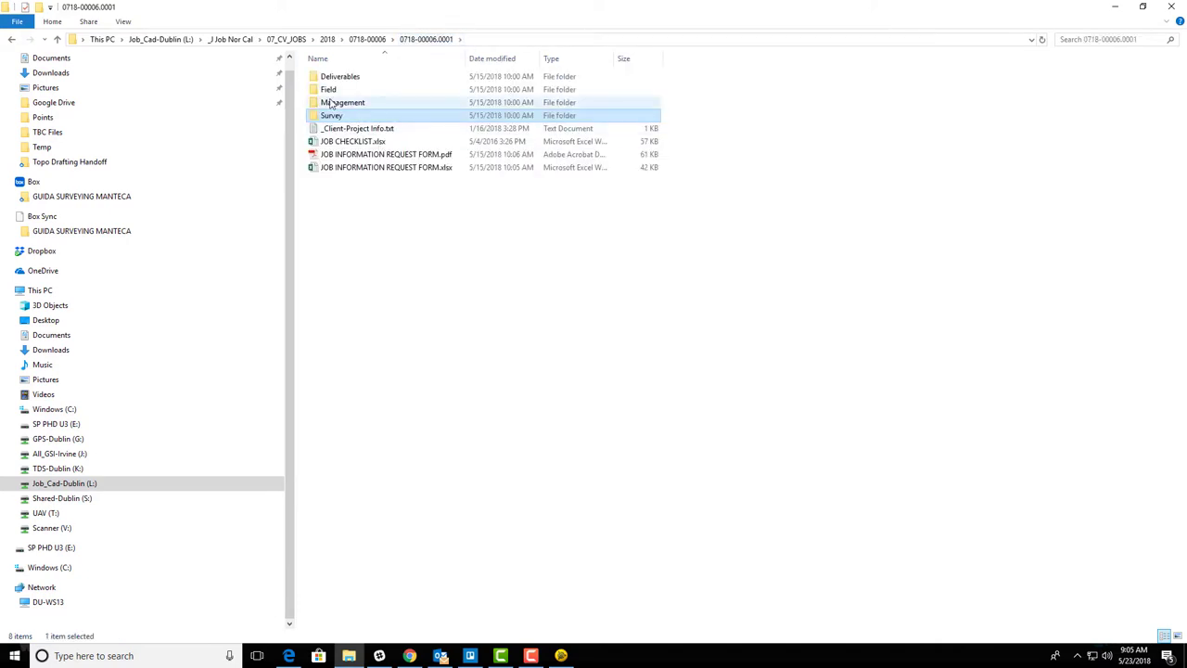
{"action": "double_click", "coordinate": [326, 89]}
{"action": "double_click", "coordinate": [330, 90]}
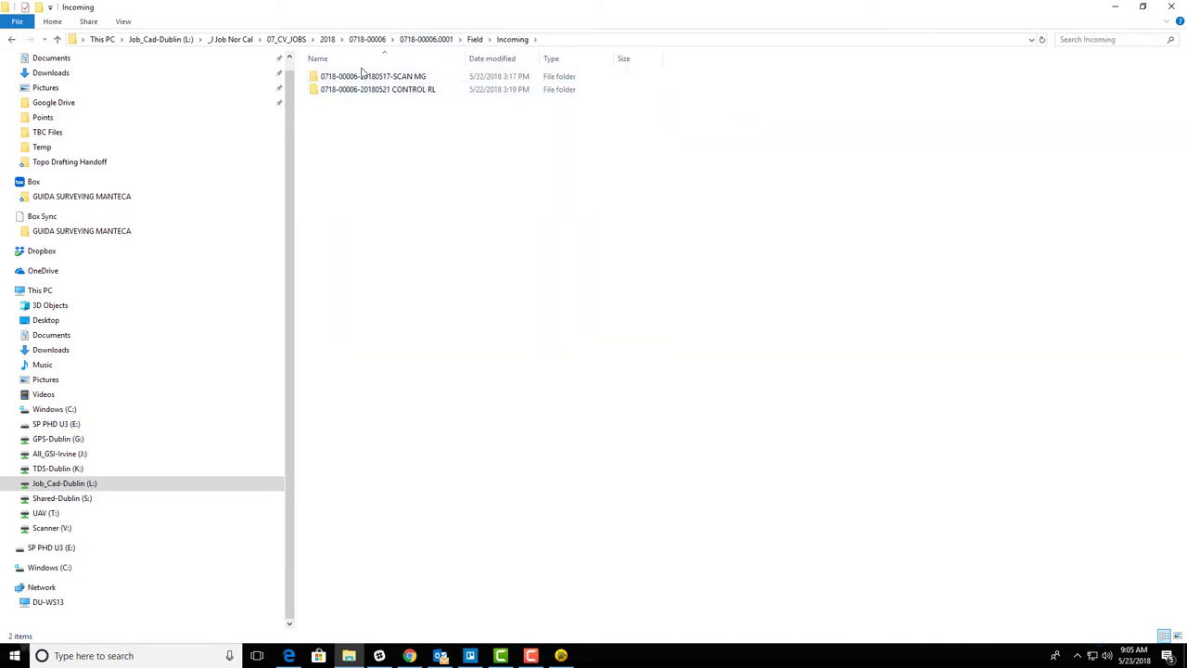
{"action": "left_click", "coordinate": [423, 77]}
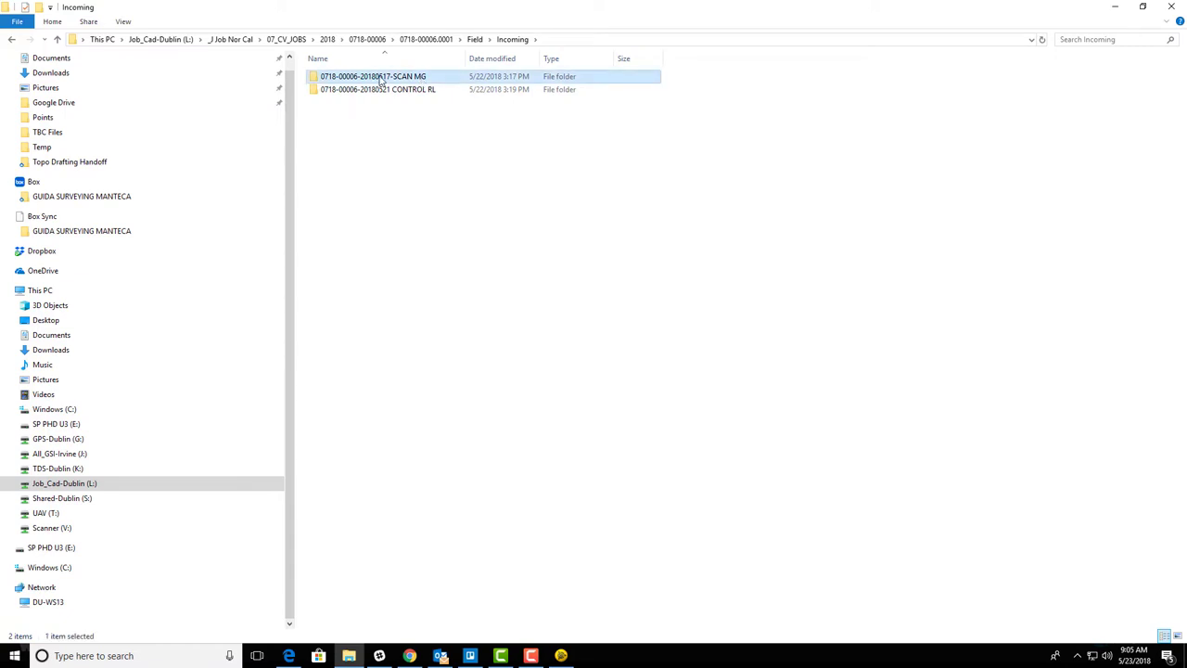
{"action": "double_click", "coordinate": [386, 90]}
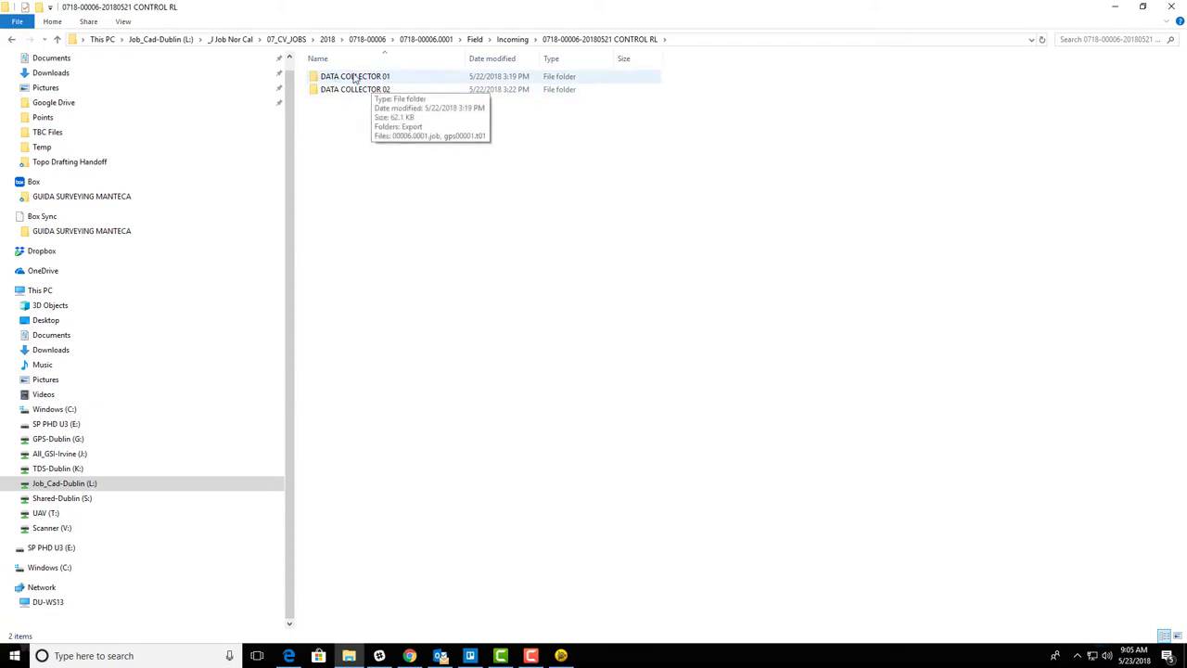
Step: Examine the job file, T01 static file and Export folder inside both DATA COLLECTOR 01 and DATA COLLECTOR 02
{"action": "double_click", "coordinate": [345, 77]}
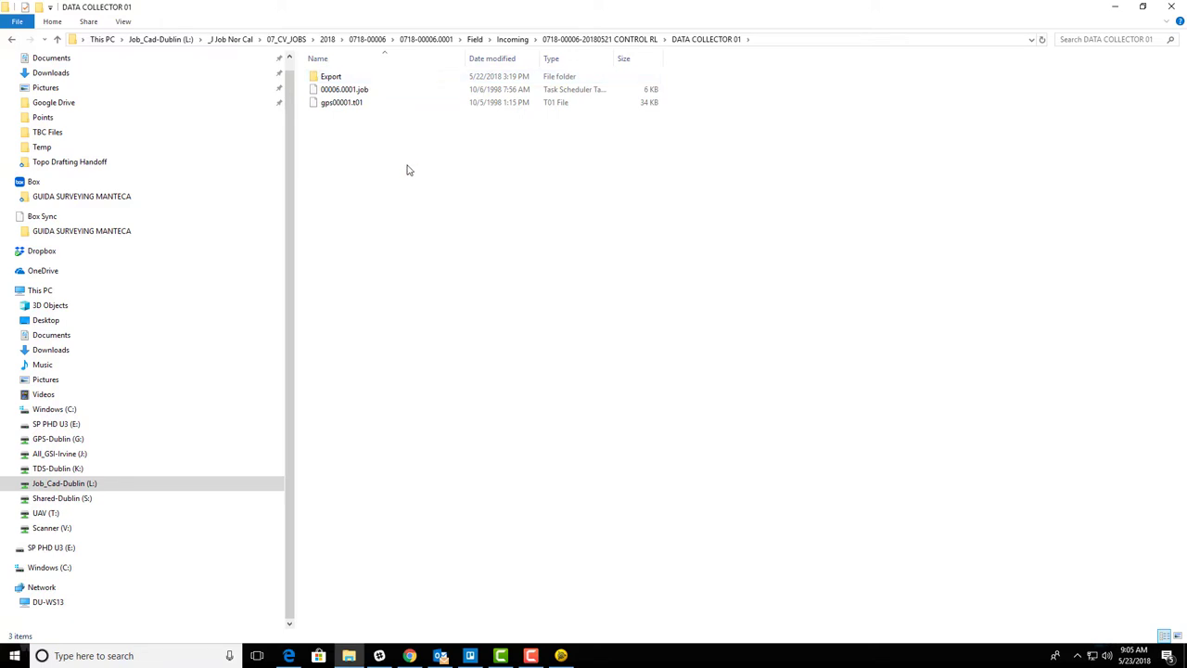
{"action": "left_click", "coordinate": [359, 103]}
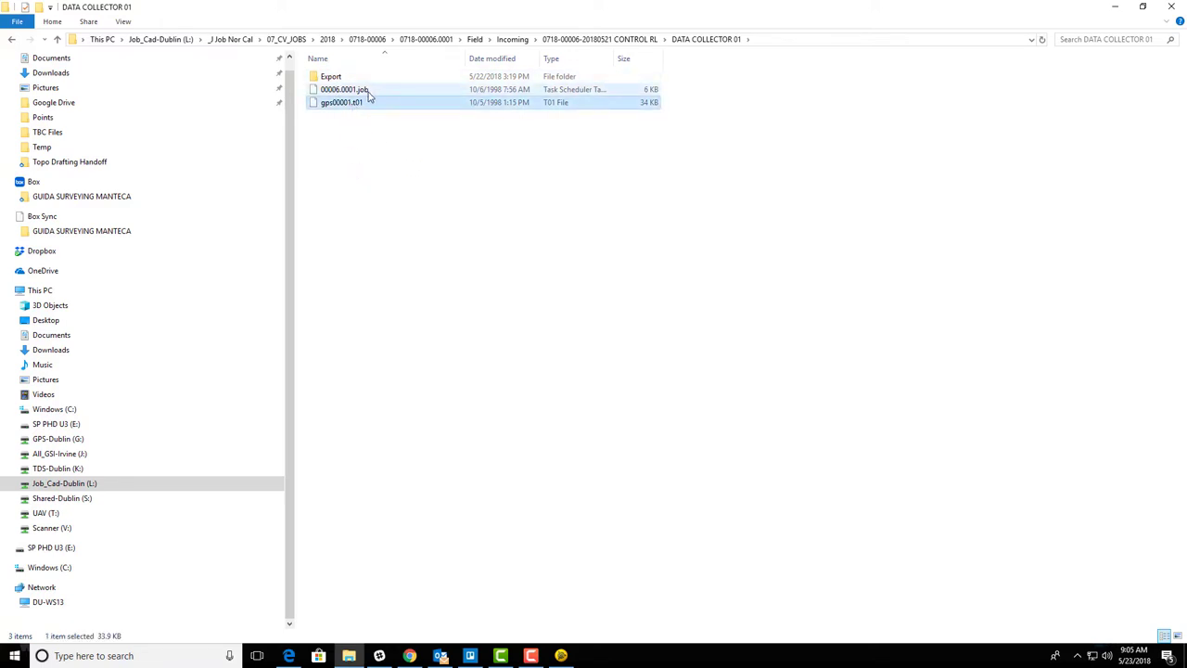
{"action": "left_click", "coordinate": [367, 90]}
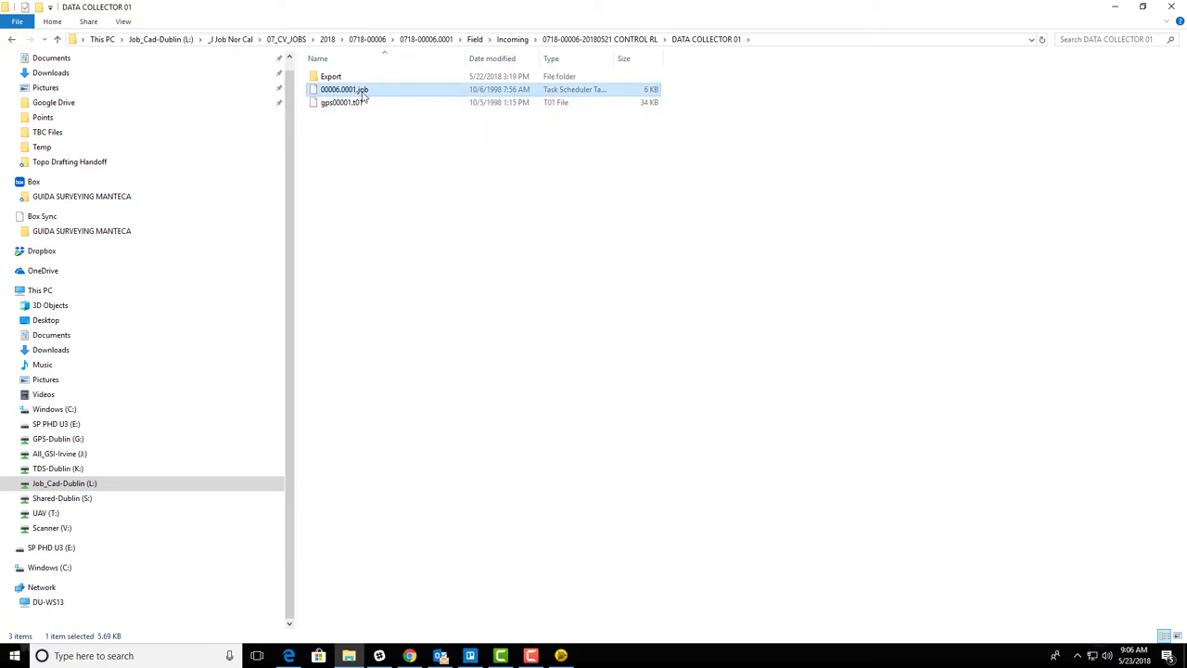
{"action": "left_click", "coordinate": [360, 103]}
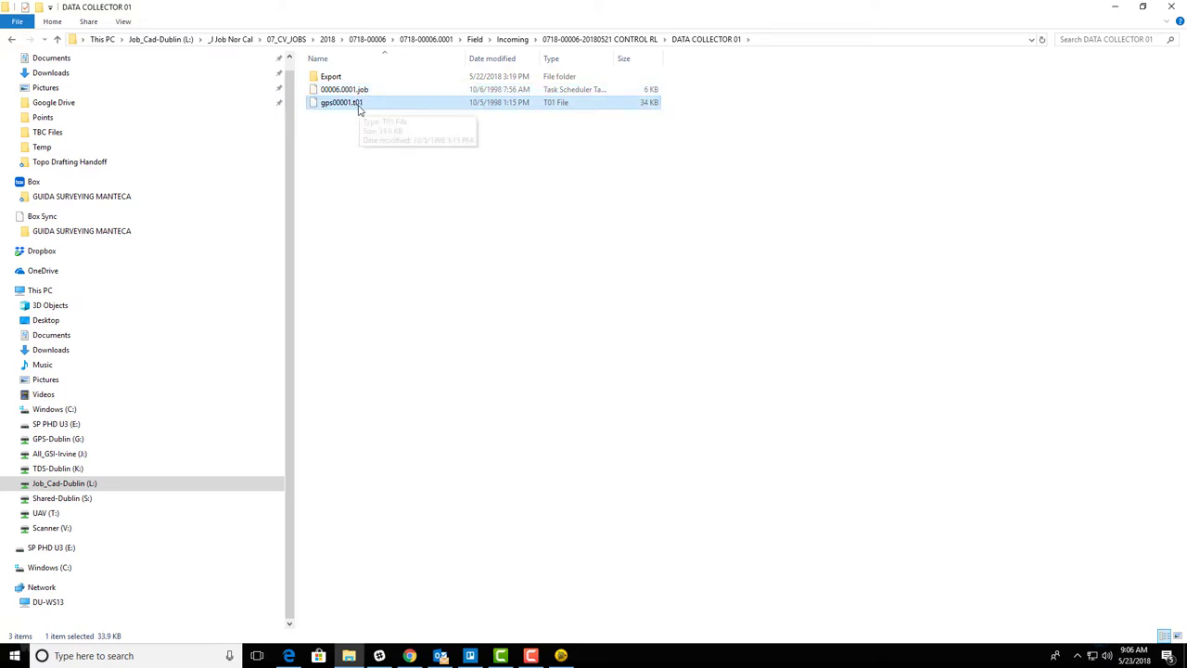
{"action": "double_click", "coordinate": [331, 76]}
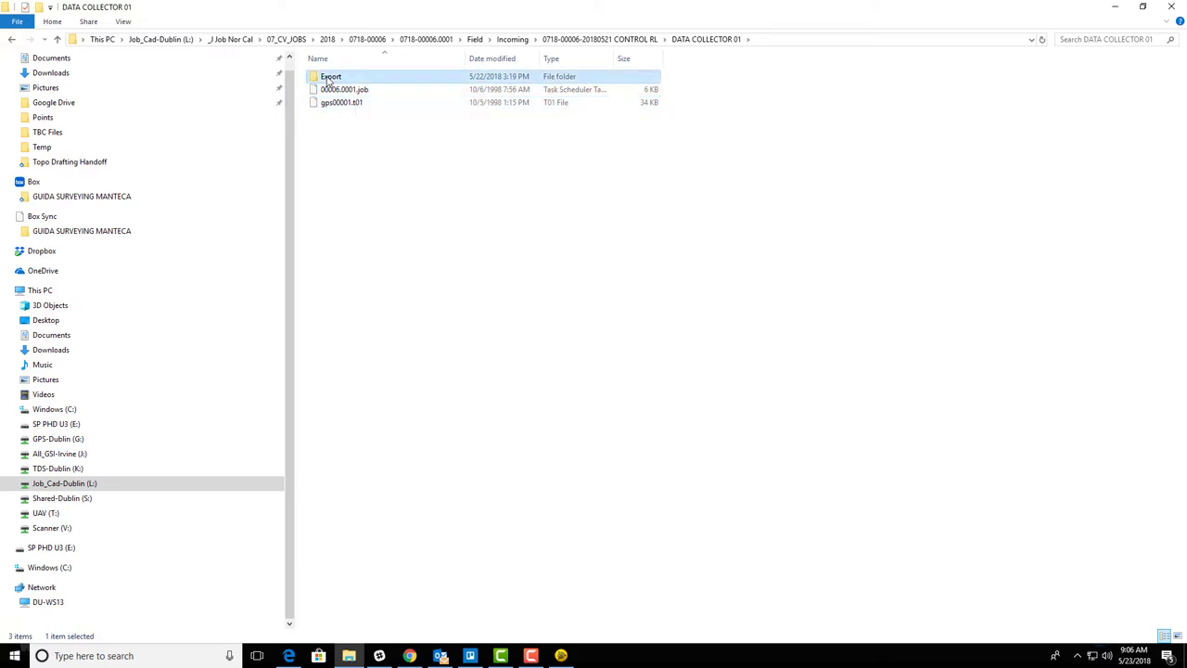
{"action": "left_click", "coordinate": [707, 39]}
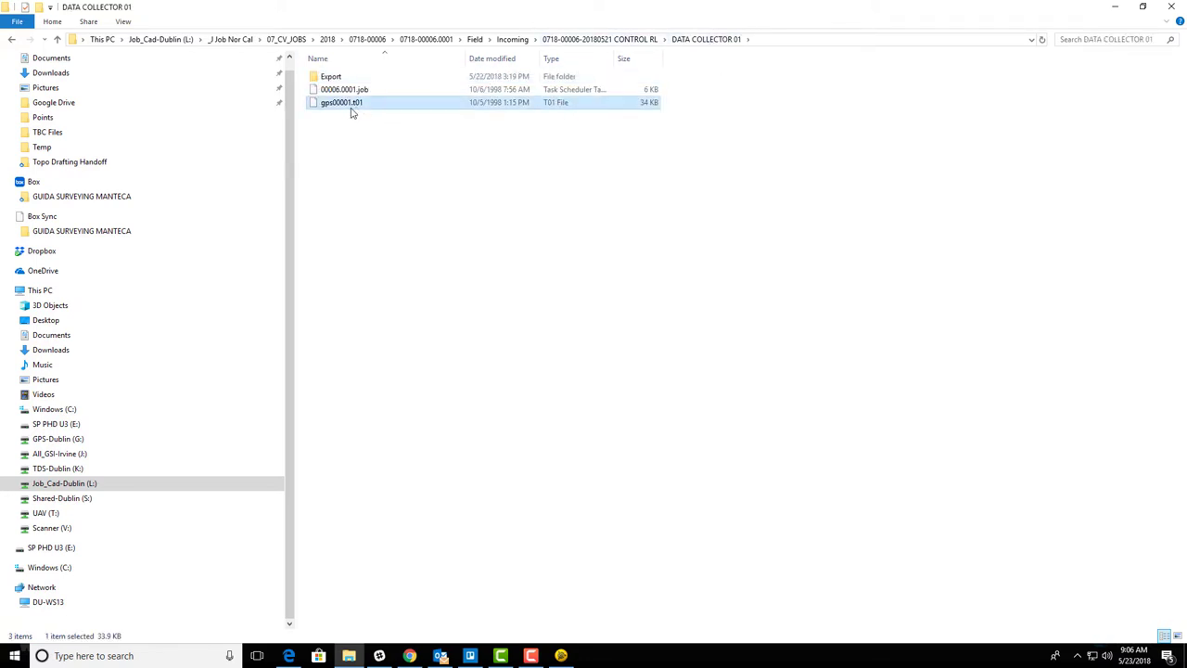
{"action": "left_click", "coordinate": [649, 39]}
{"action": "double_click", "coordinate": [376, 90]}
{"action": "left_click", "coordinate": [345, 104]}
{"action": "double_click", "coordinate": [334, 76]}
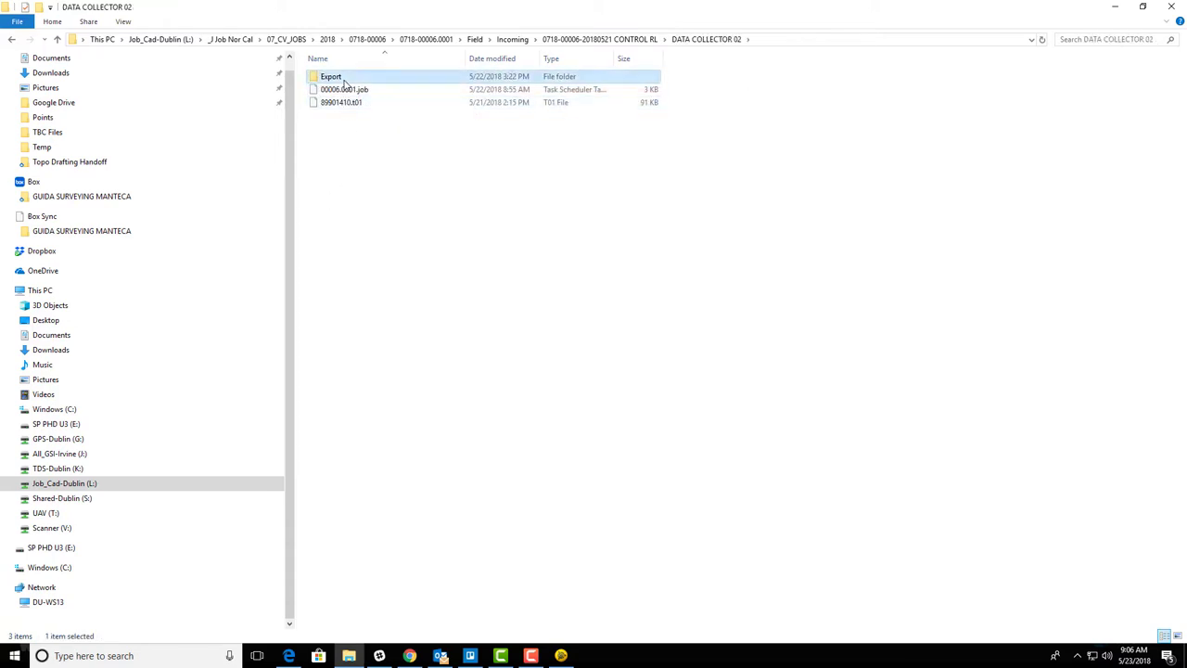
{"action": "left_click", "coordinate": [713, 40]}
Step: Copy the gps00001.t01 static file from the DATA COLLECTOR 01 folder to the clipboard
{"action": "left_click", "coordinate": [627, 39]}
{"action": "double_click", "coordinate": [373, 78]}
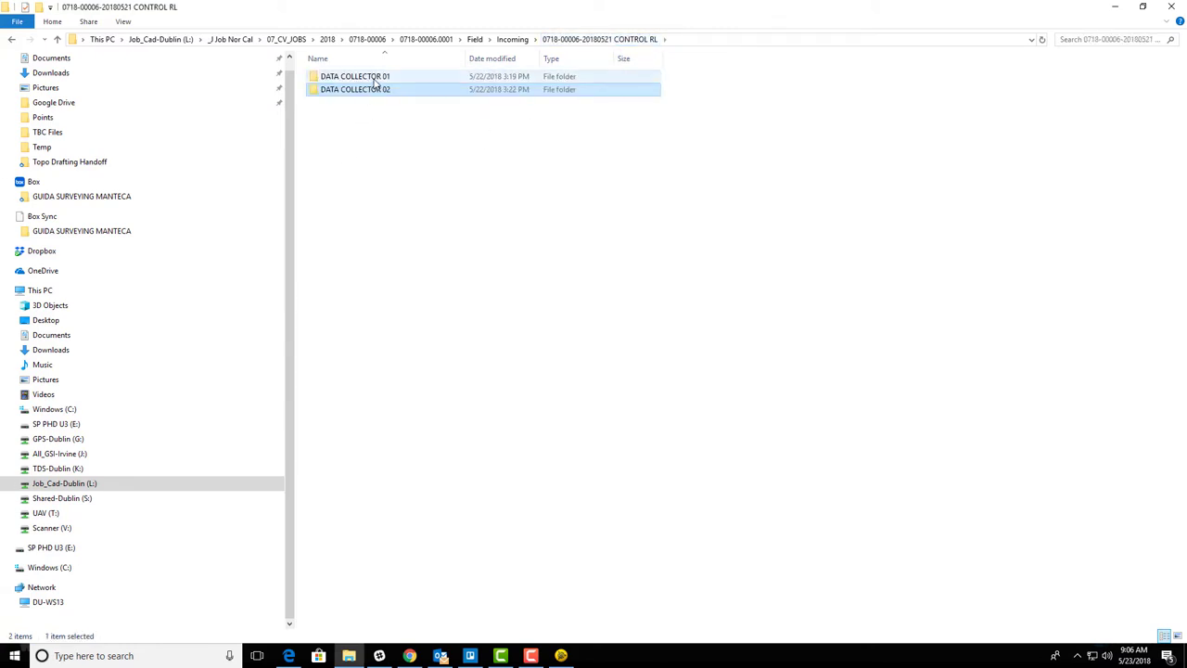
{"action": "left_click", "coordinate": [362, 104]}
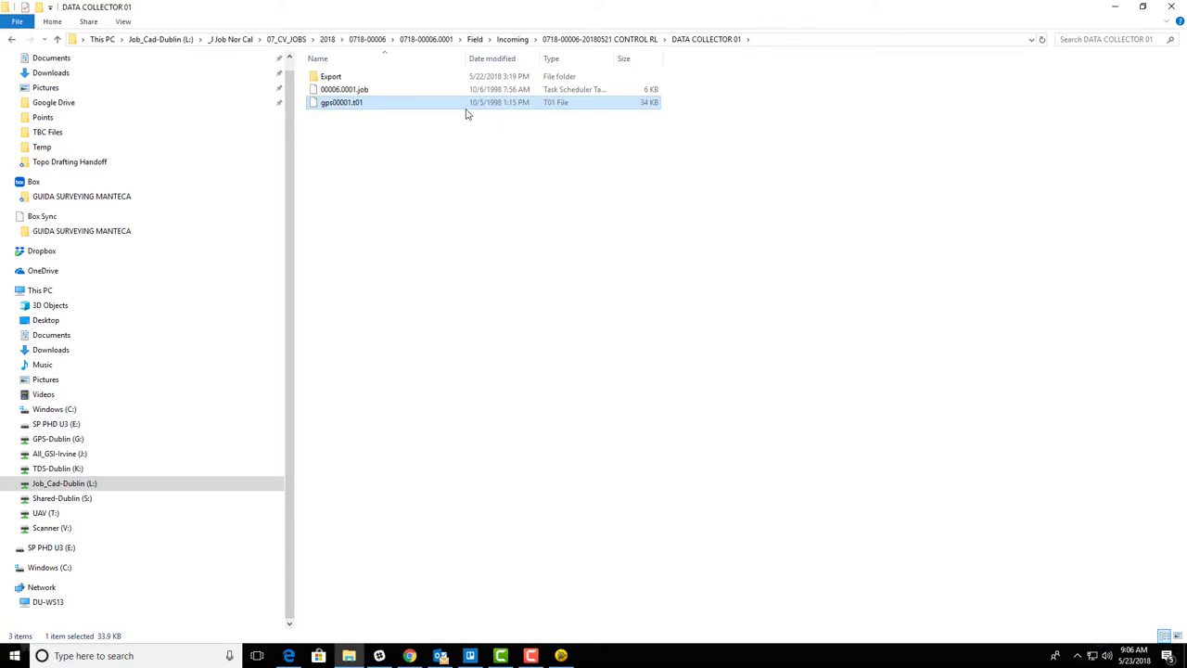
{"action": "right_click", "coordinate": [378, 112]}
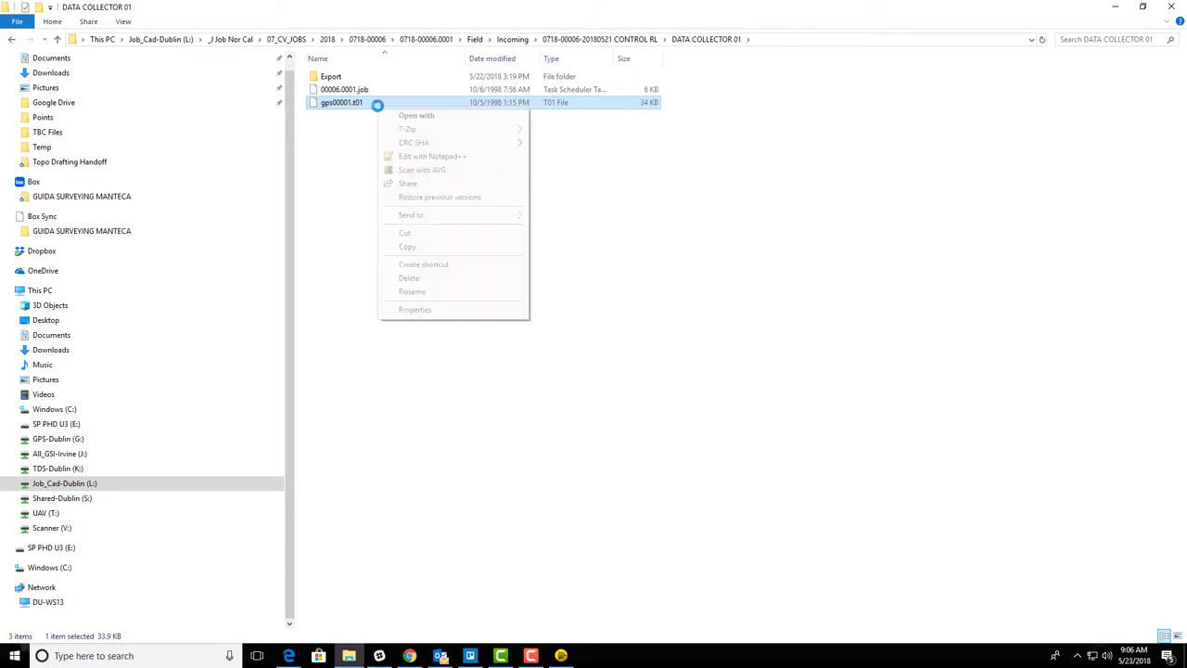
{"action": "left_click", "coordinate": [422, 249]}
{"action": "left_click", "coordinate": [641, 41]}
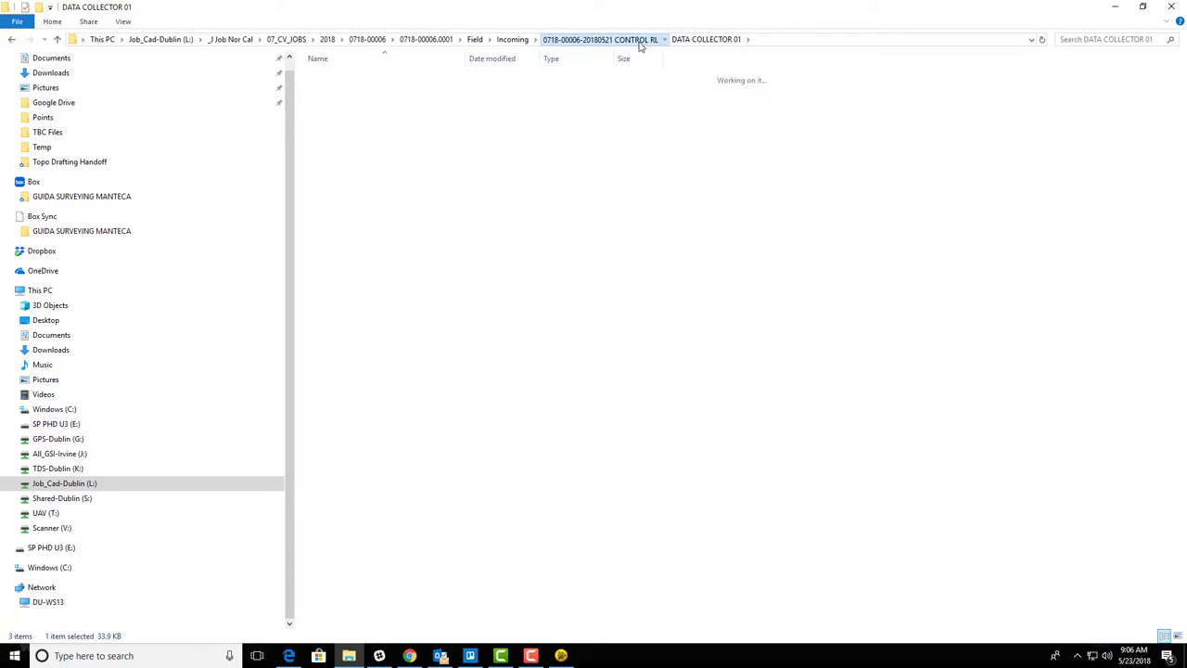
{"action": "right_click", "coordinate": [474, 169]}
{"action": "mouse_move", "coordinate": [505, 303]}
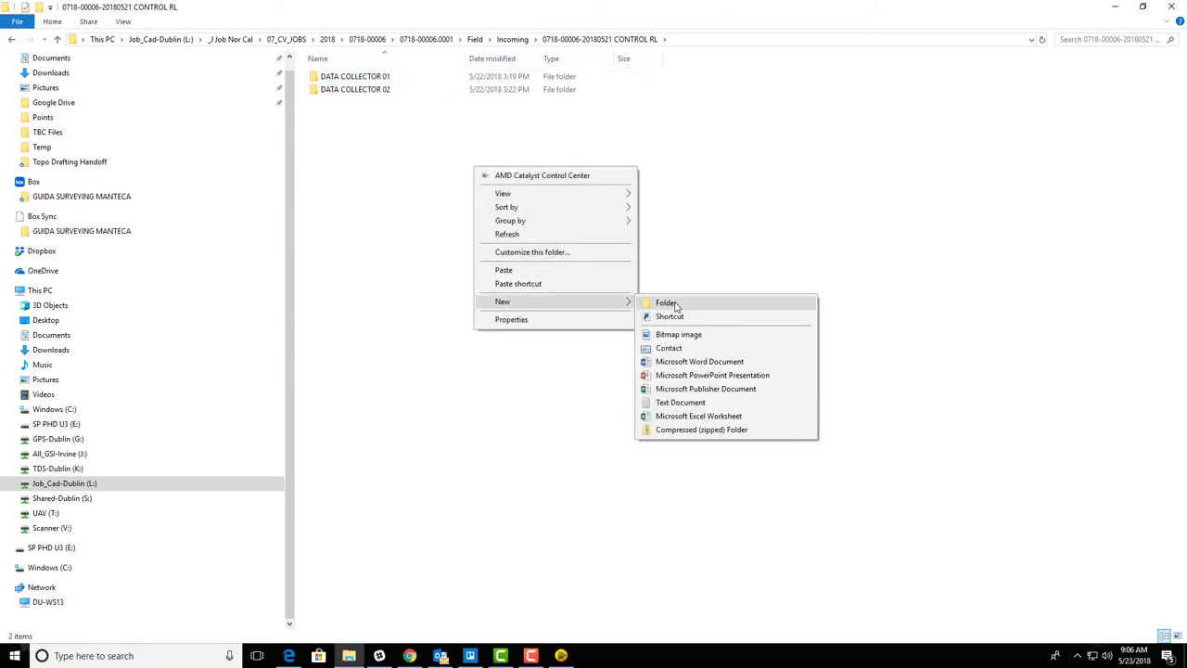
{"action": "left_click", "coordinate": [677, 303]}
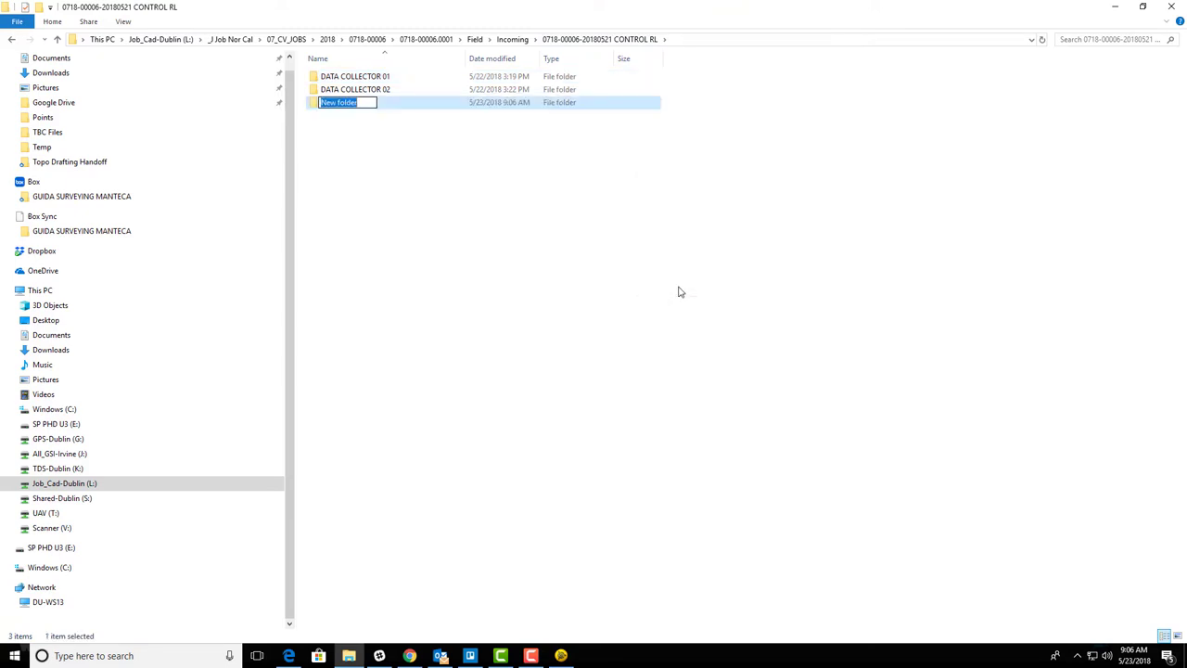
{"action": "type", "text": "a"}
{"action": "type", "text": "ALL STATIC FILES"}
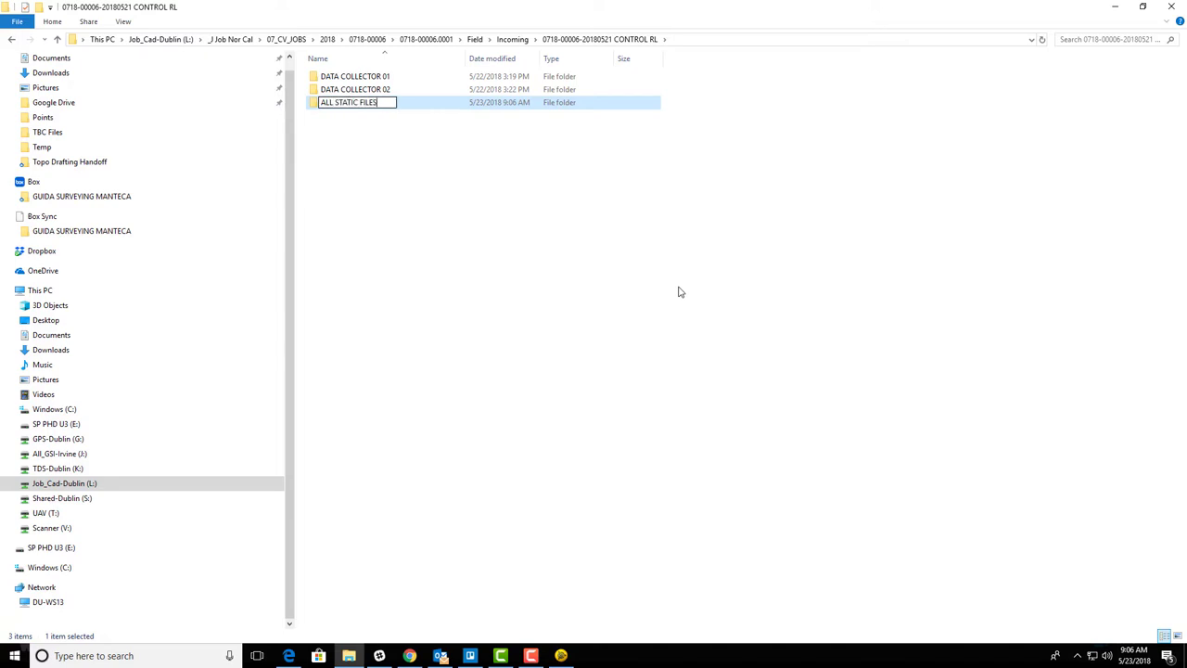
{"action": "key", "text": "Return"}
Step: Paste the copied gps00001.t01 file into the ALL STATIC FILES folder
{"action": "double_click", "coordinate": [351, 79]}
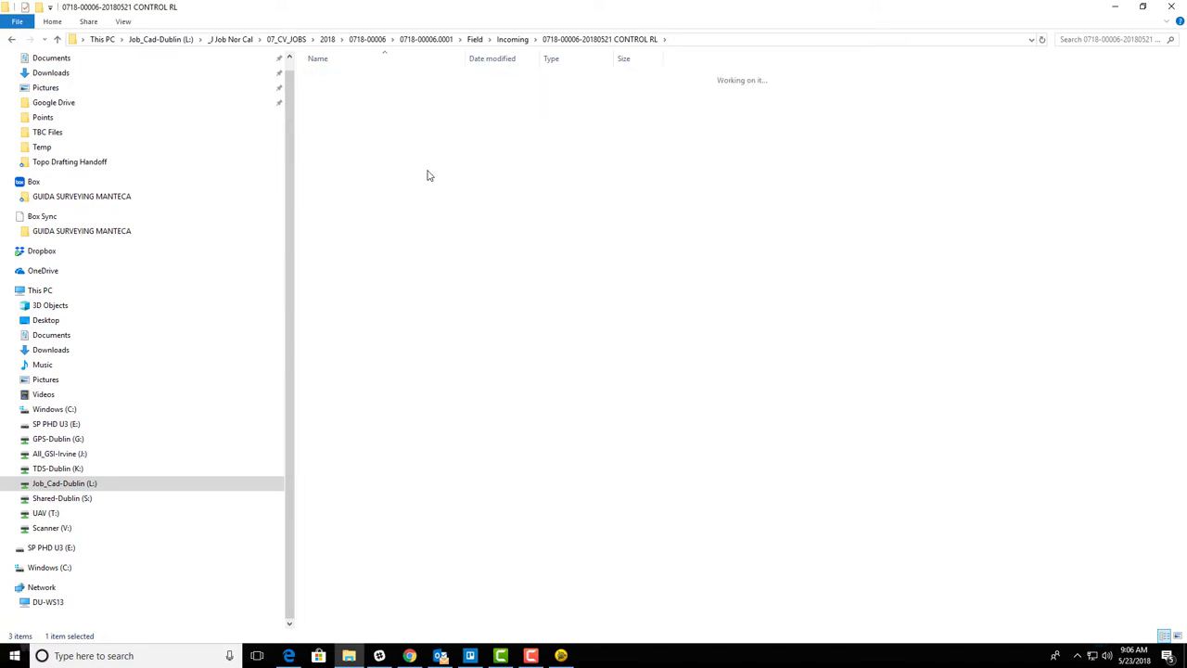
{"action": "right_click", "coordinate": [423, 169]}
{"action": "left_click", "coordinate": [468, 272]}
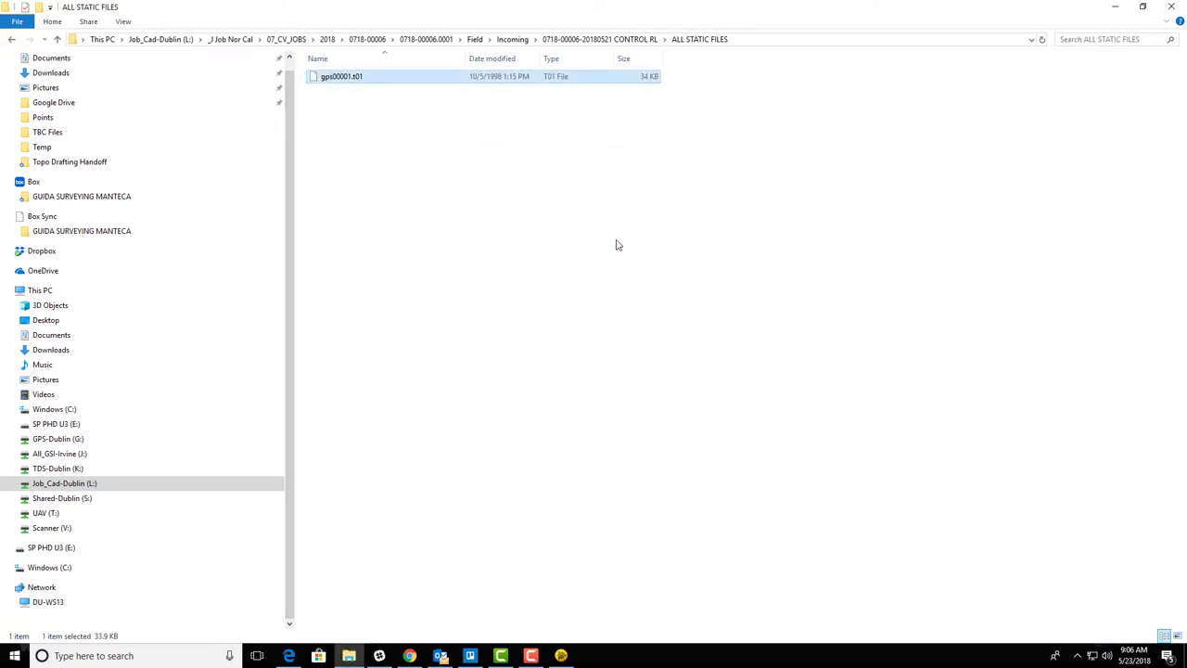
{"action": "left_click", "coordinate": [355, 197]}
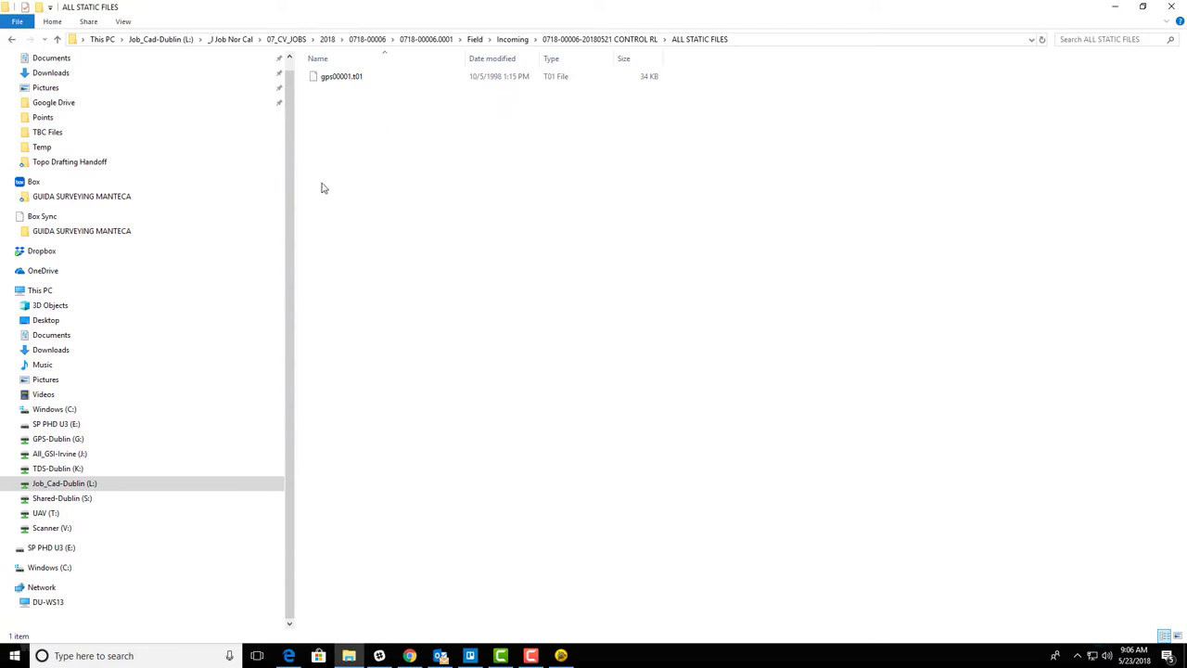
Step: Copy 89901410.t01 from DATA COLLECTOR 02 into ALL STATIC FILES, then return to Trimble Business Center
{"action": "left_click", "coordinate": [599, 39]}
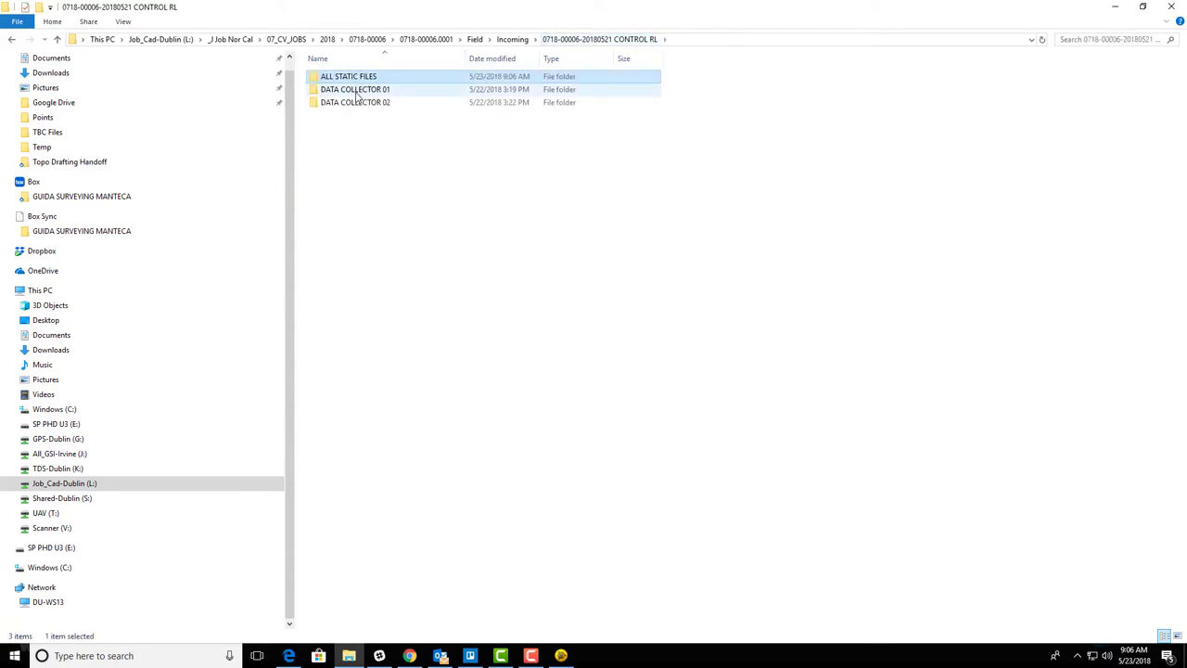
{"action": "left_click", "coordinate": [358, 102]}
{"action": "double_click", "coordinate": [358, 103]}
{"action": "left_click", "coordinate": [354, 104]}
{"action": "right_click", "coordinate": [354, 104]}
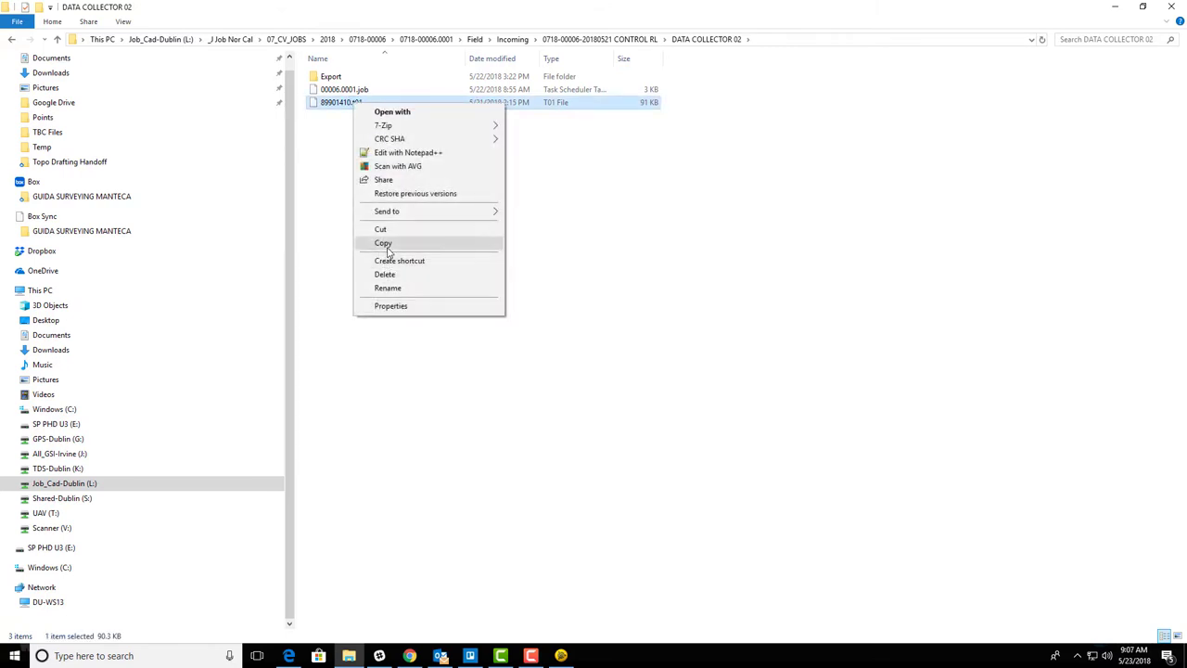
{"action": "left_click", "coordinate": [383, 243]}
{"action": "left_click", "coordinate": [637, 39]}
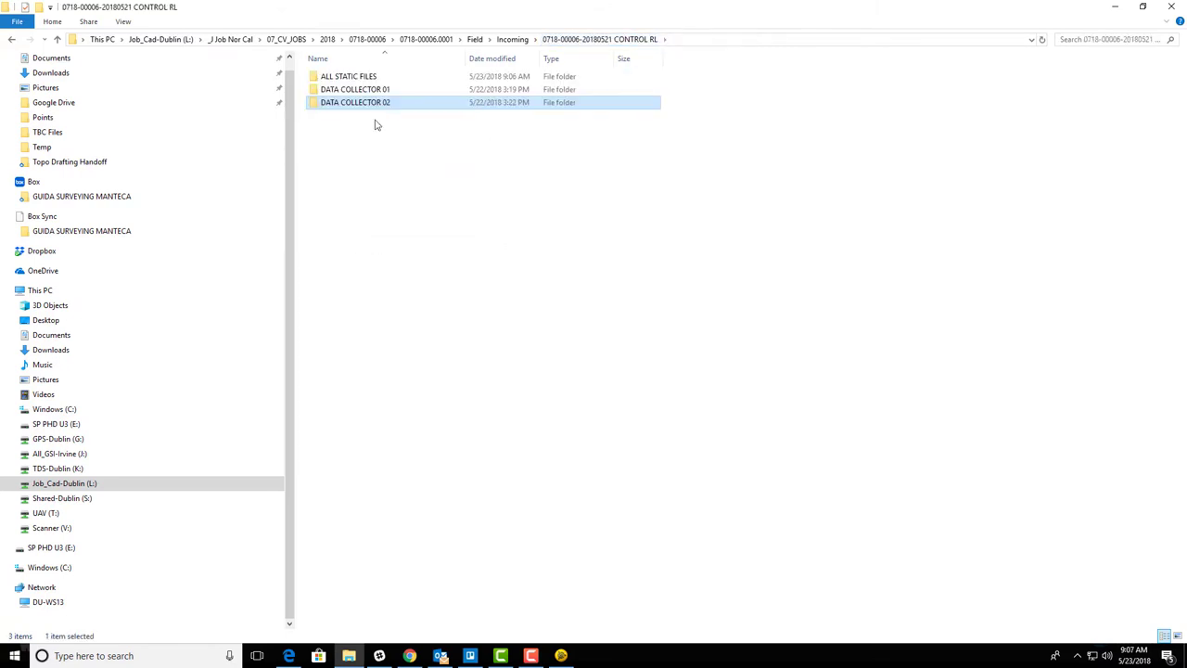
{"action": "double_click", "coordinate": [379, 77]}
{"action": "right_click", "coordinate": [472, 217]}
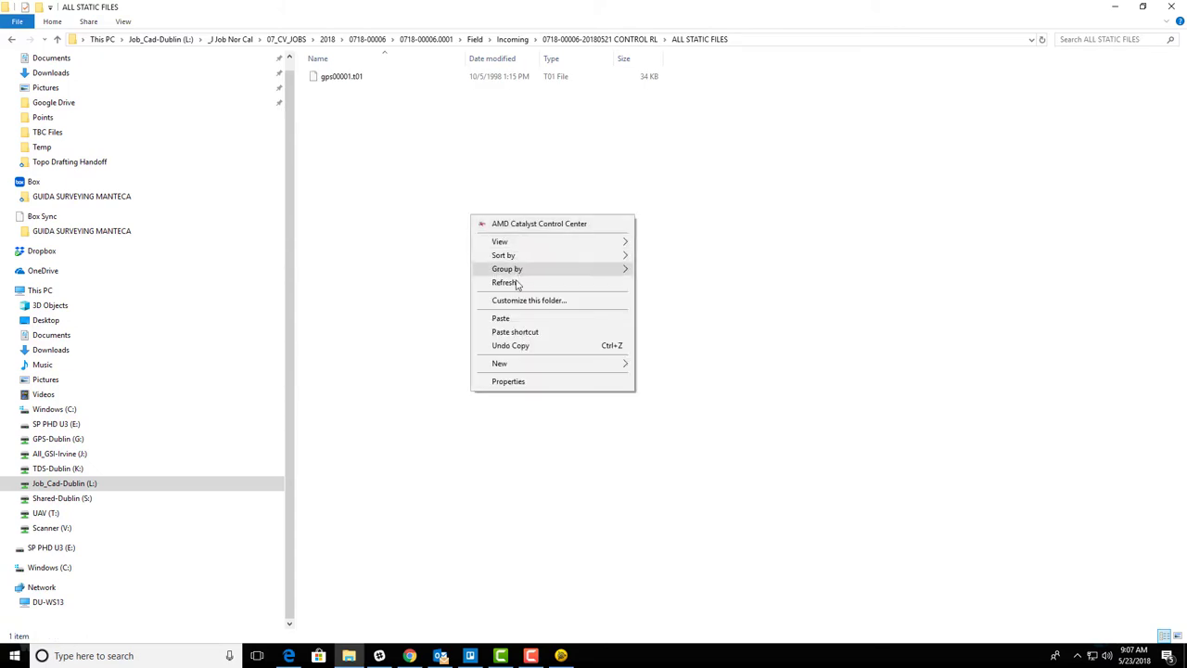
{"action": "left_click", "coordinate": [513, 320]}
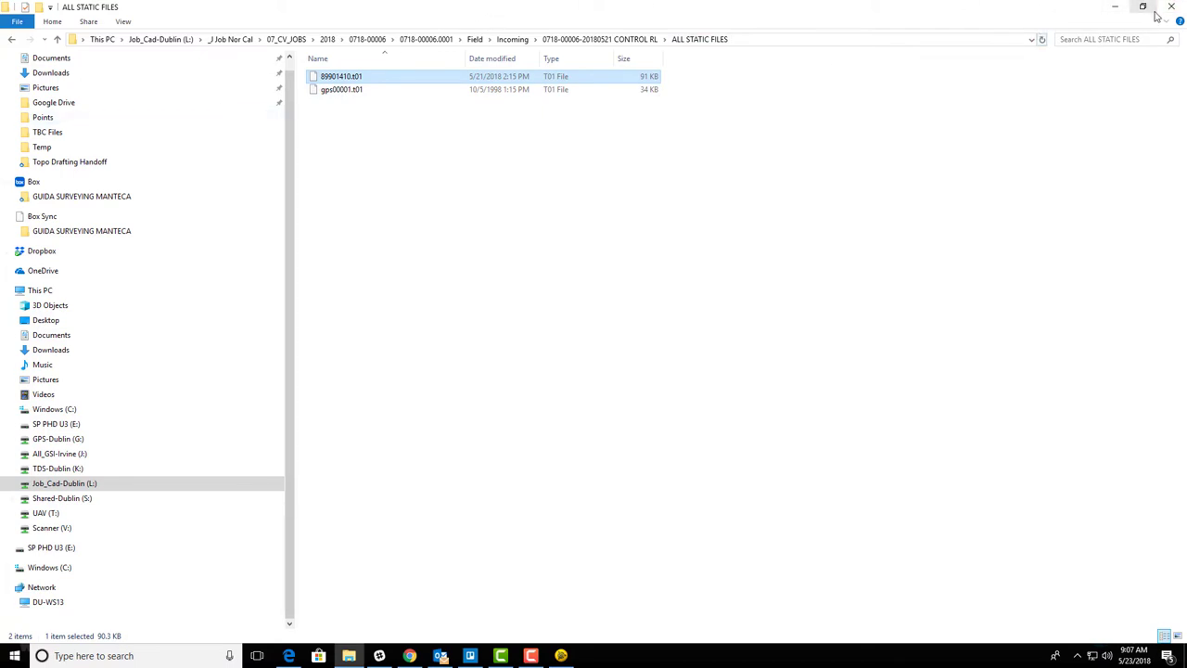
{"action": "left_click", "coordinate": [1116, 10]}
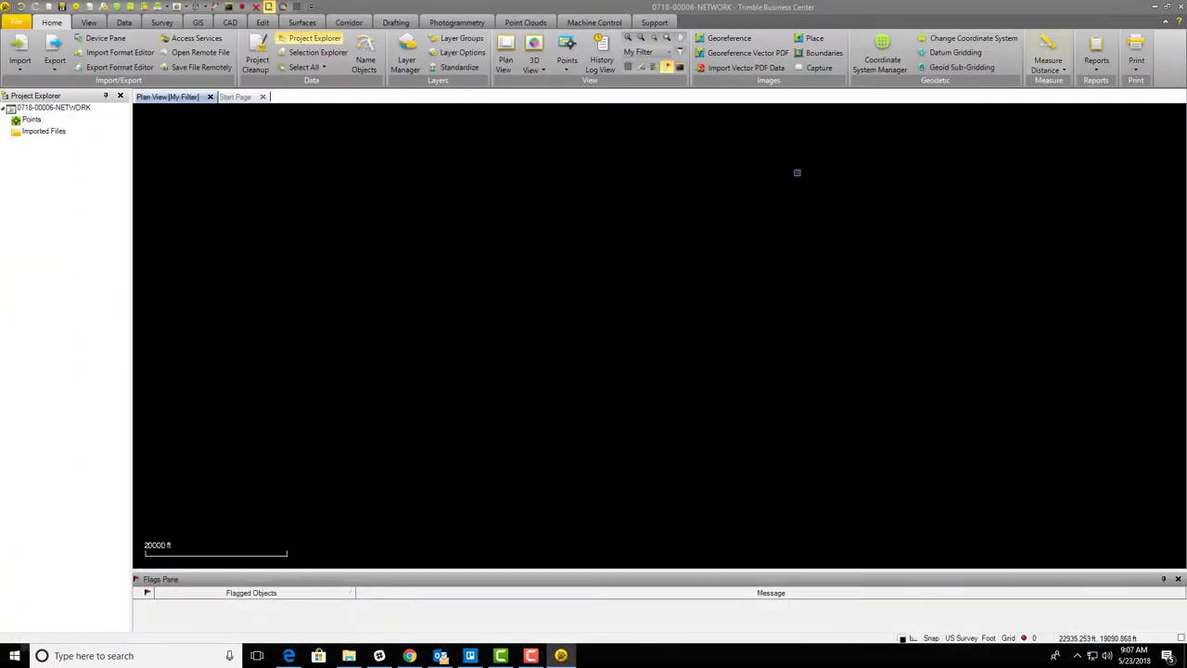
Step: Minimize Trimble Business Center, launch the Convert to RINEX utility and bring up its receiver file selection
{"action": "left_click", "coordinate": [1155, 7]}
{"action": "double_click", "coordinate": [916, 26]}
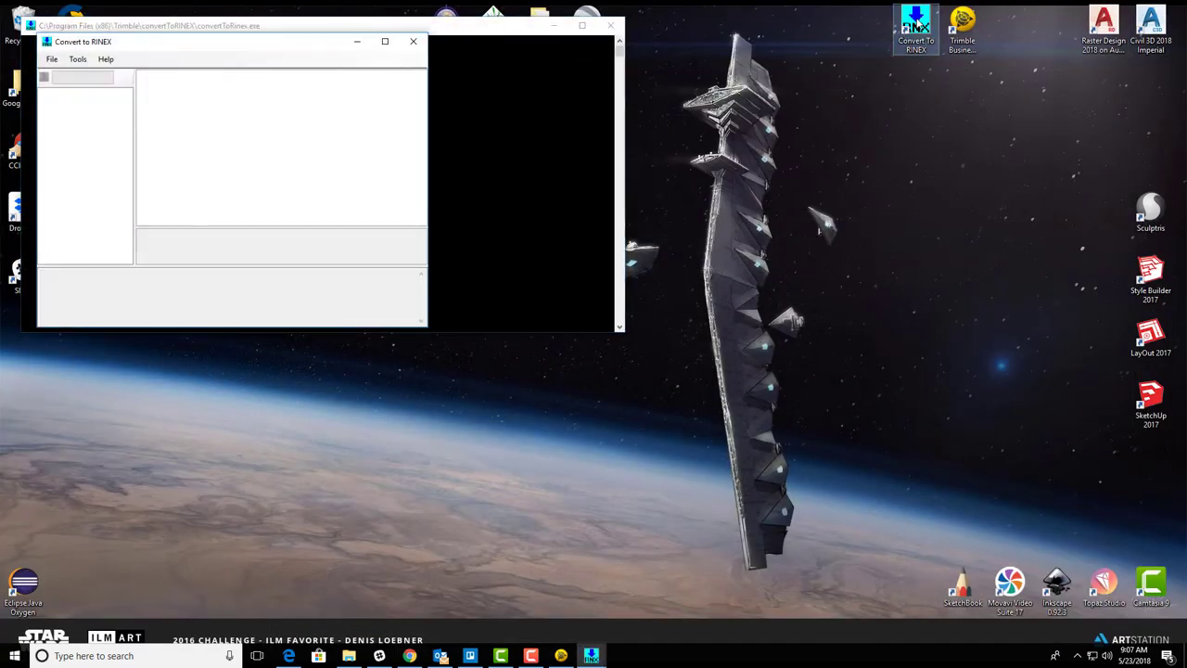
{"action": "left_click", "coordinate": [52, 58]}
{"action": "left_click", "coordinate": [79, 76]}
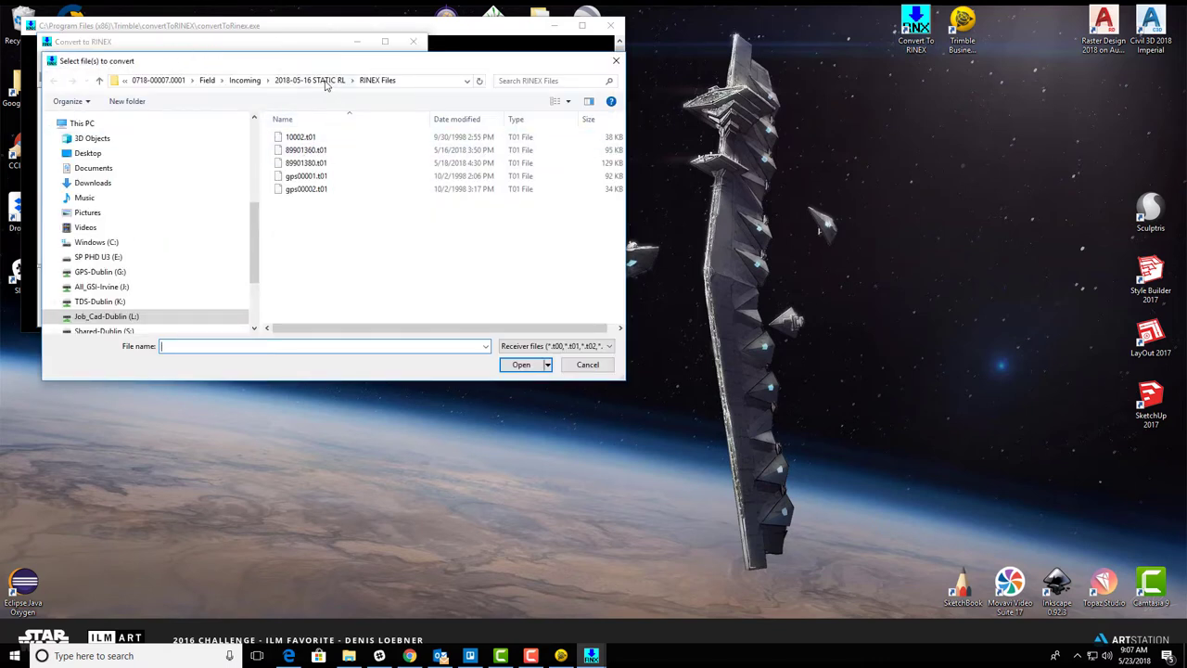
Step: Load 89901410.t01 into Convert to RINEX from job 0718-00006's ALL STATIC FILES folder under Field\Incoming
{"action": "left_click", "coordinate": [206, 79]}
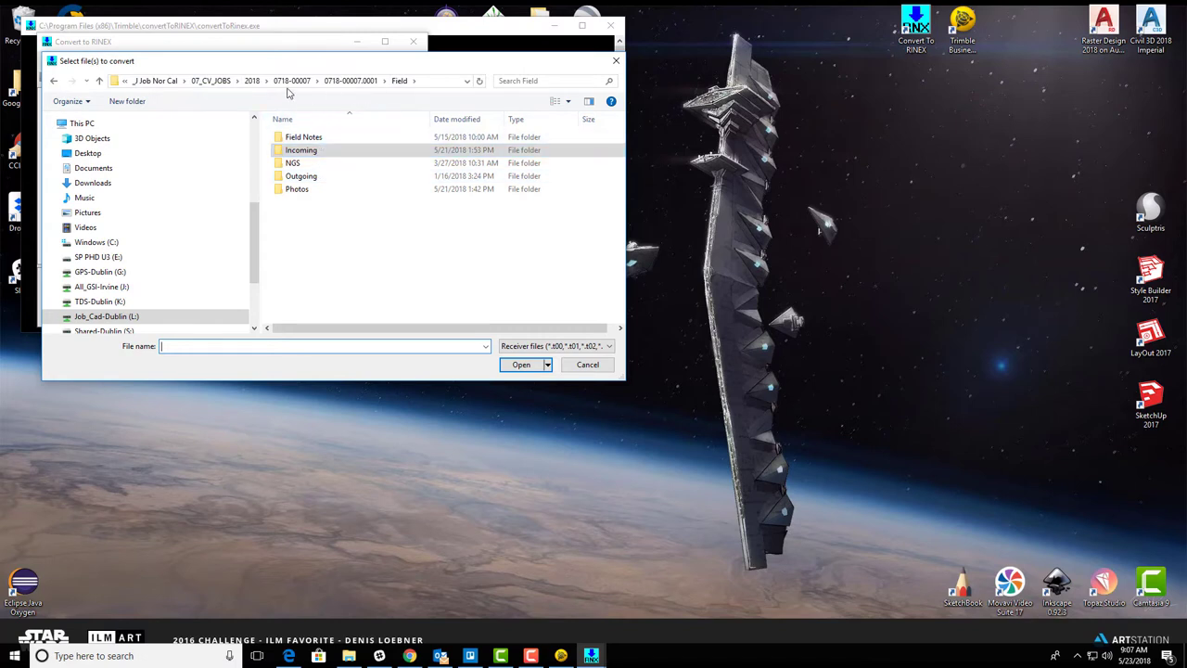
{"action": "left_click", "coordinate": [252, 80]}
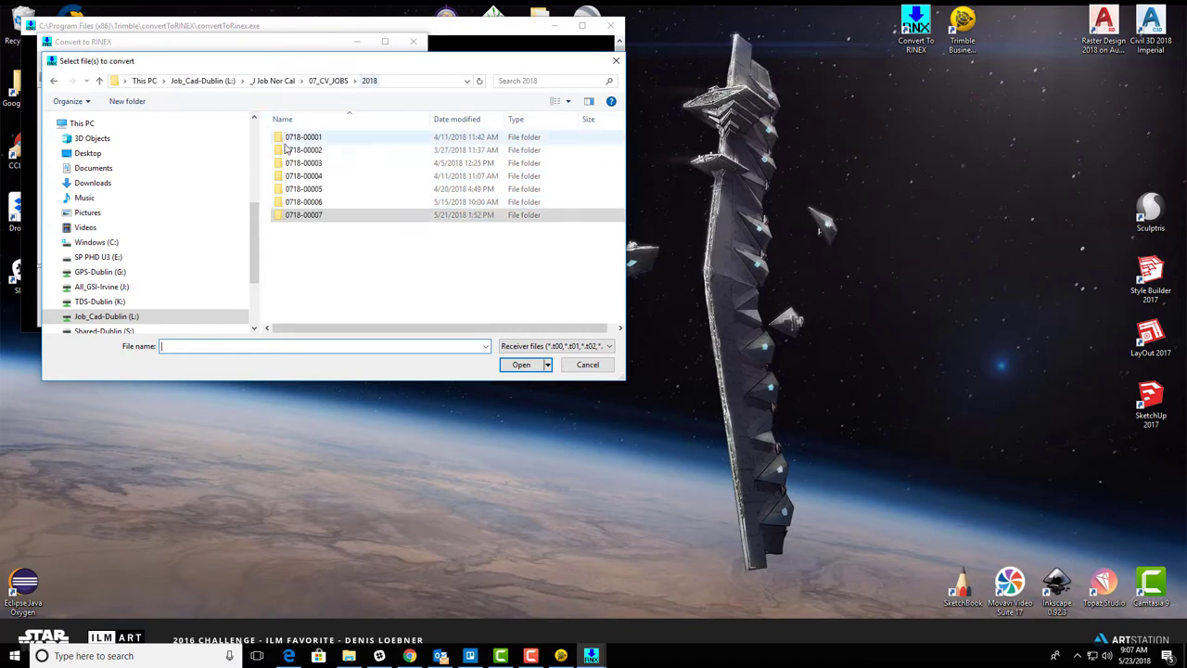
{"action": "double_click", "coordinate": [314, 202]}
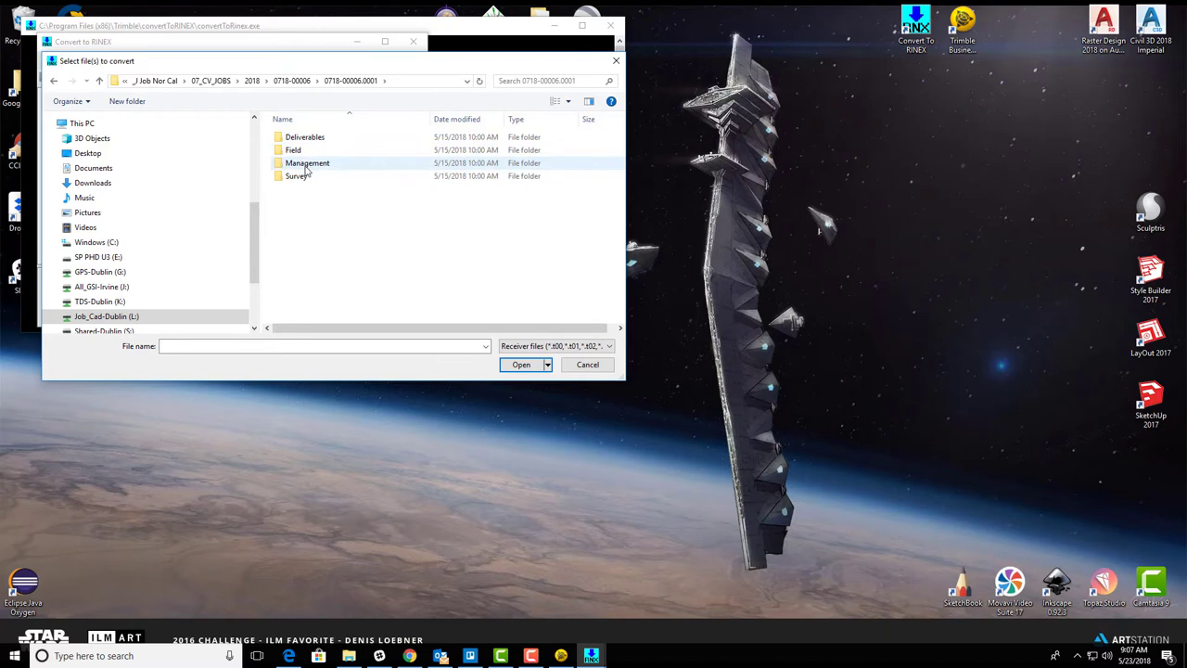
{"action": "double_click", "coordinate": [305, 151]}
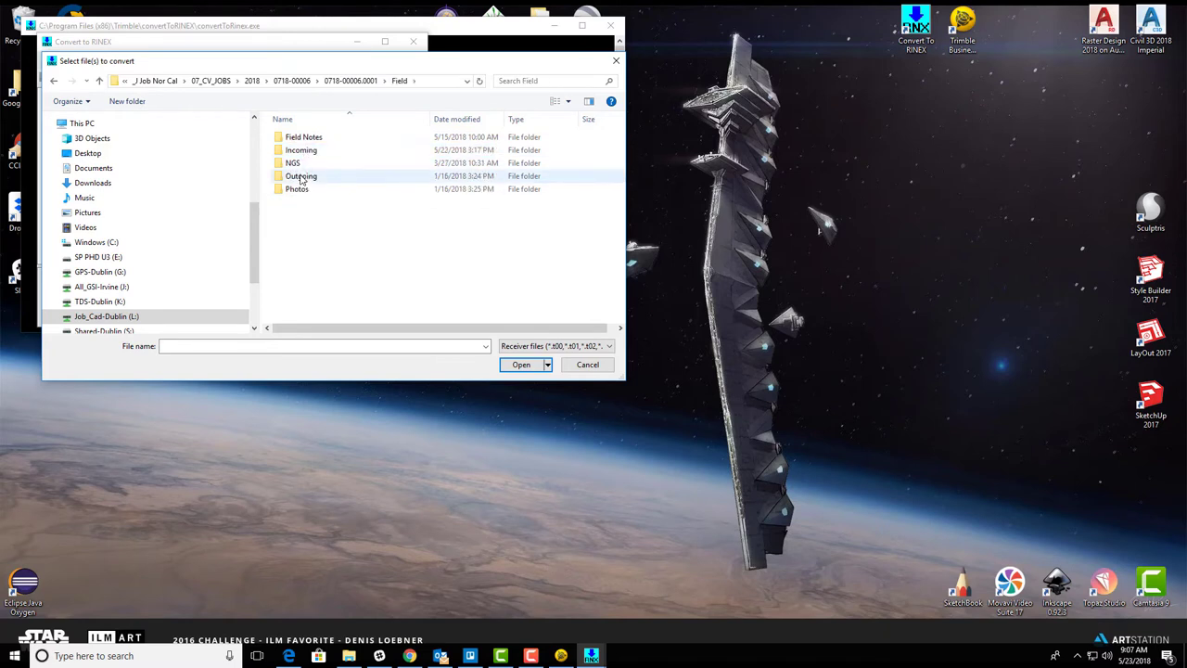
{"action": "double_click", "coordinate": [303, 152]}
{"action": "double_click", "coordinate": [326, 150]}
{"action": "double_click", "coordinate": [309, 139]}
{"action": "left_click", "coordinate": [309, 139]}
{"action": "left_click", "coordinate": [520, 364]}
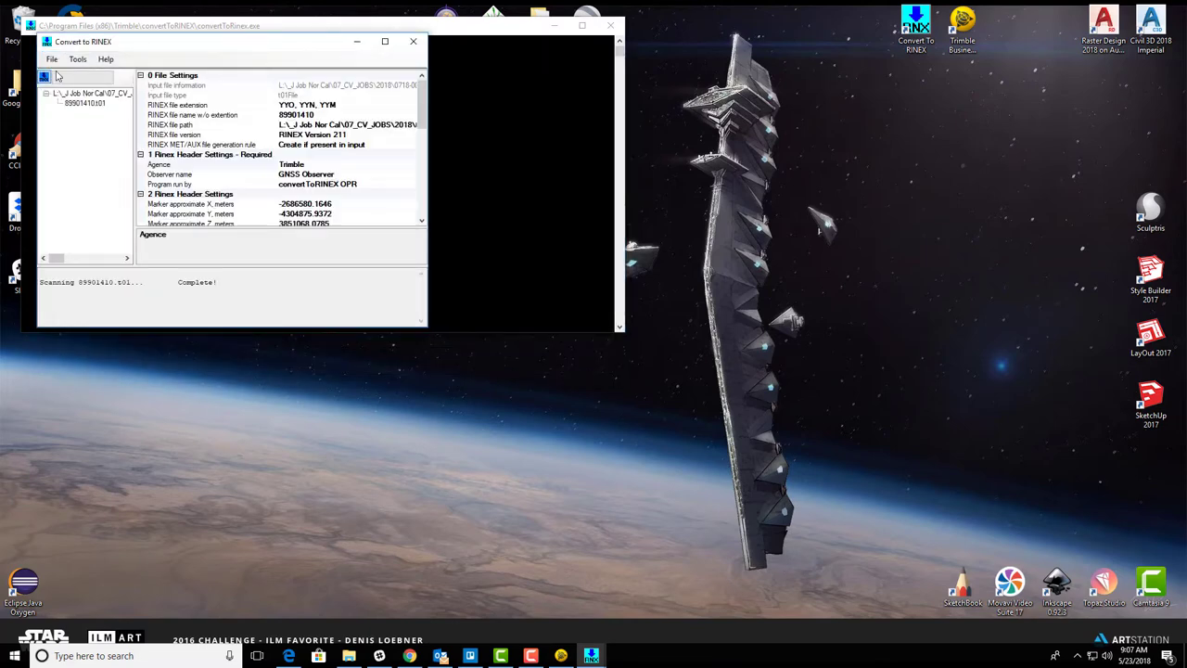
Step: Convert the loaded 89901410.t01 file to RINEX and close the converter
{"action": "left_click", "coordinate": [52, 59]}
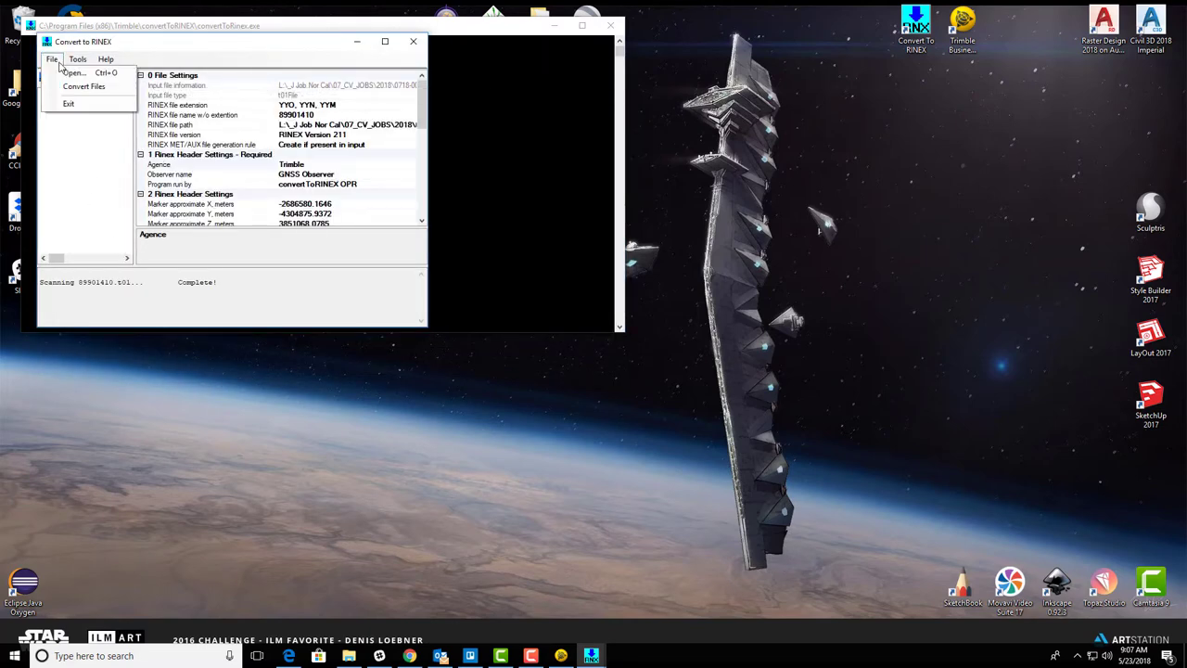
{"action": "left_click", "coordinate": [69, 89]}
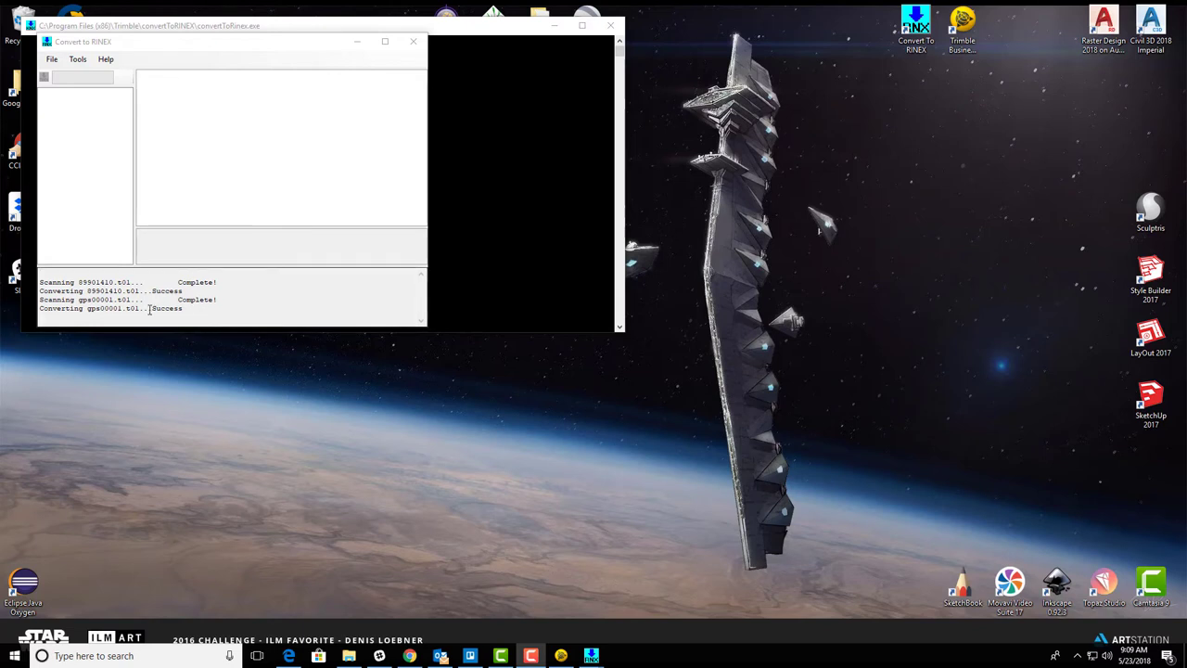
{"action": "left_click", "coordinate": [610, 25]}
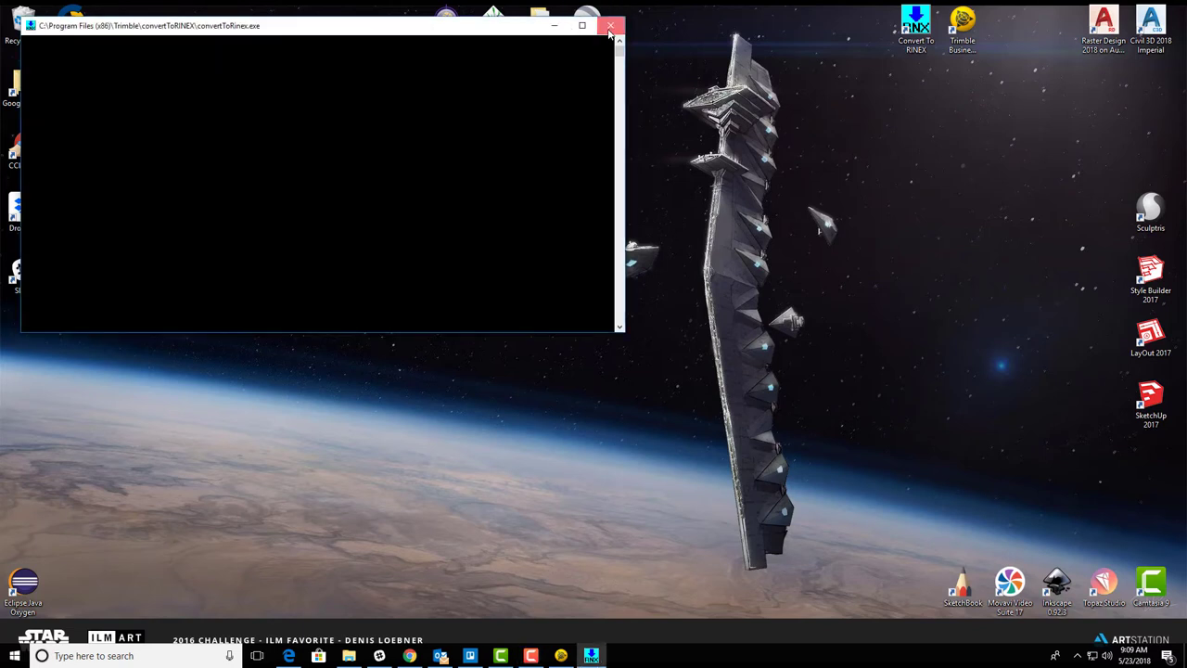
Step: Bring up the ALL STATIC FILES folder in File Explorer and sort its files by type
{"action": "left_click", "coordinate": [348, 656]}
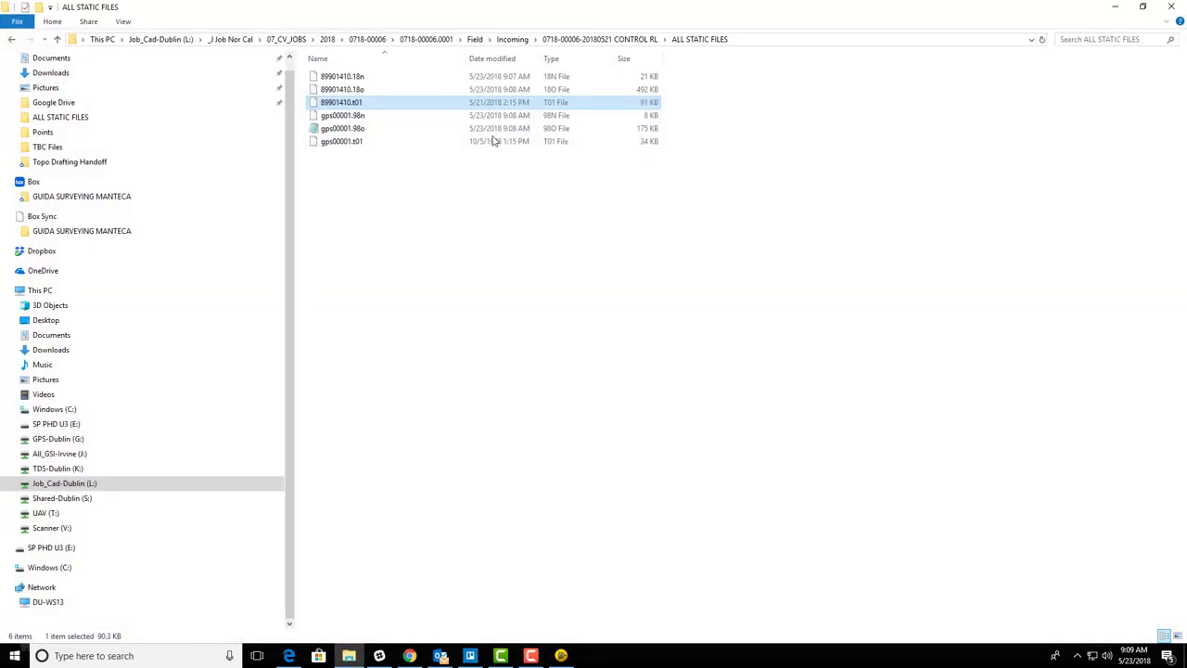
{"action": "left_click", "coordinate": [440, 253]}
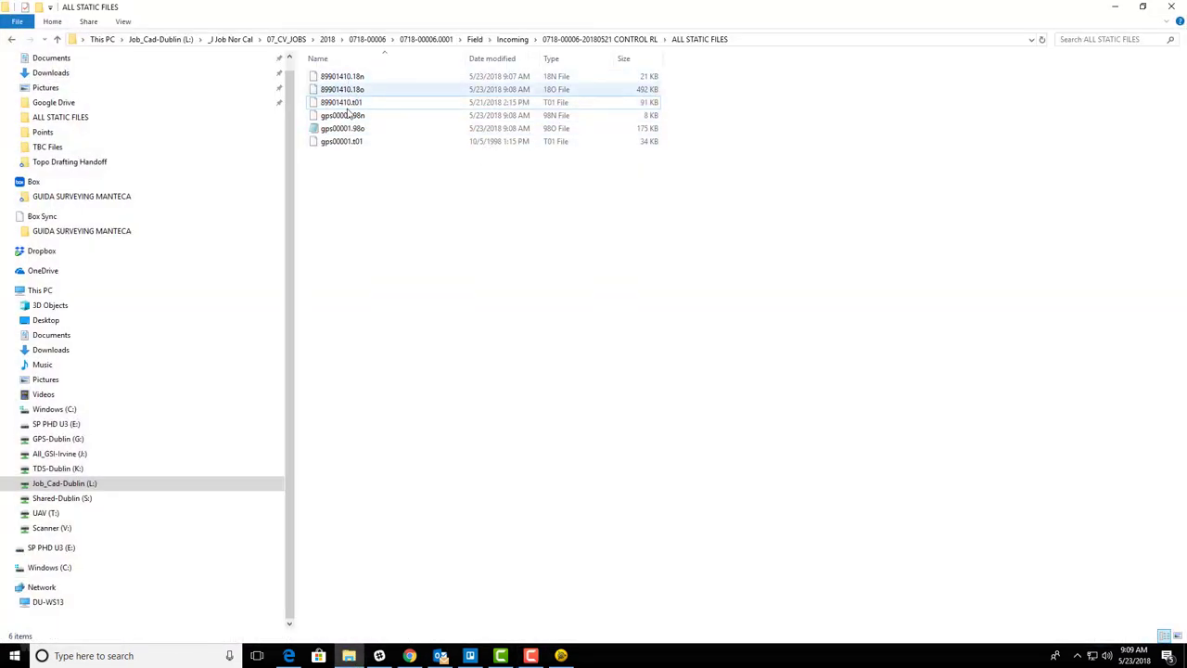
{"action": "left_click", "coordinate": [567, 58]}
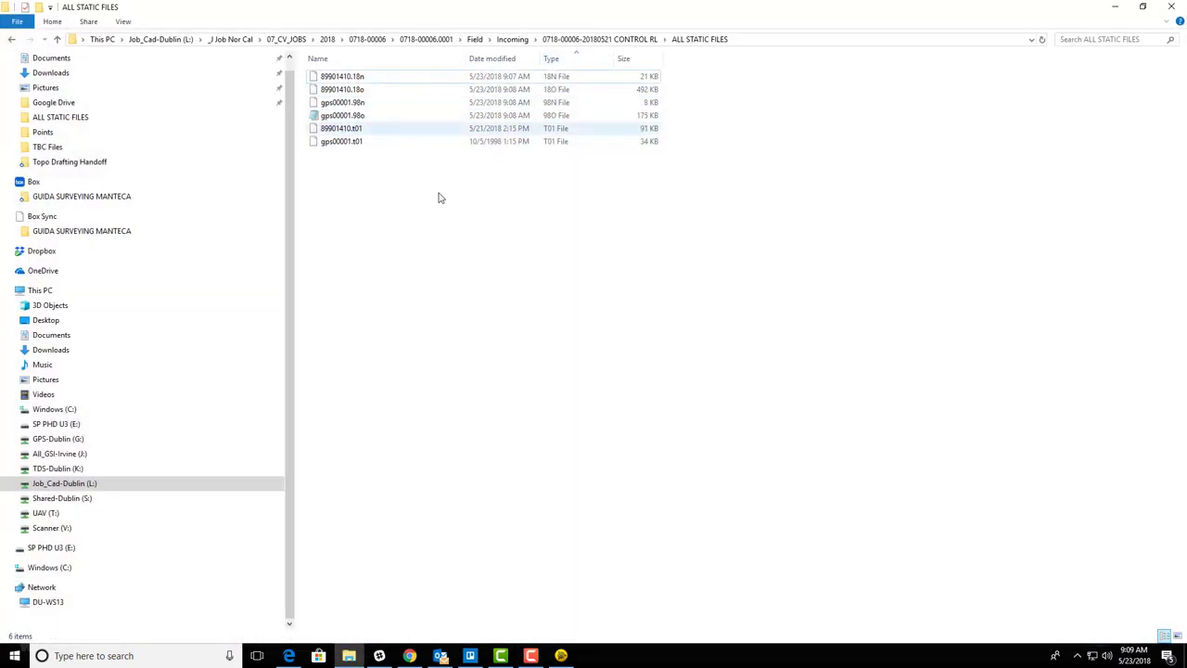
{"action": "right_click", "coordinate": [352, 91]}
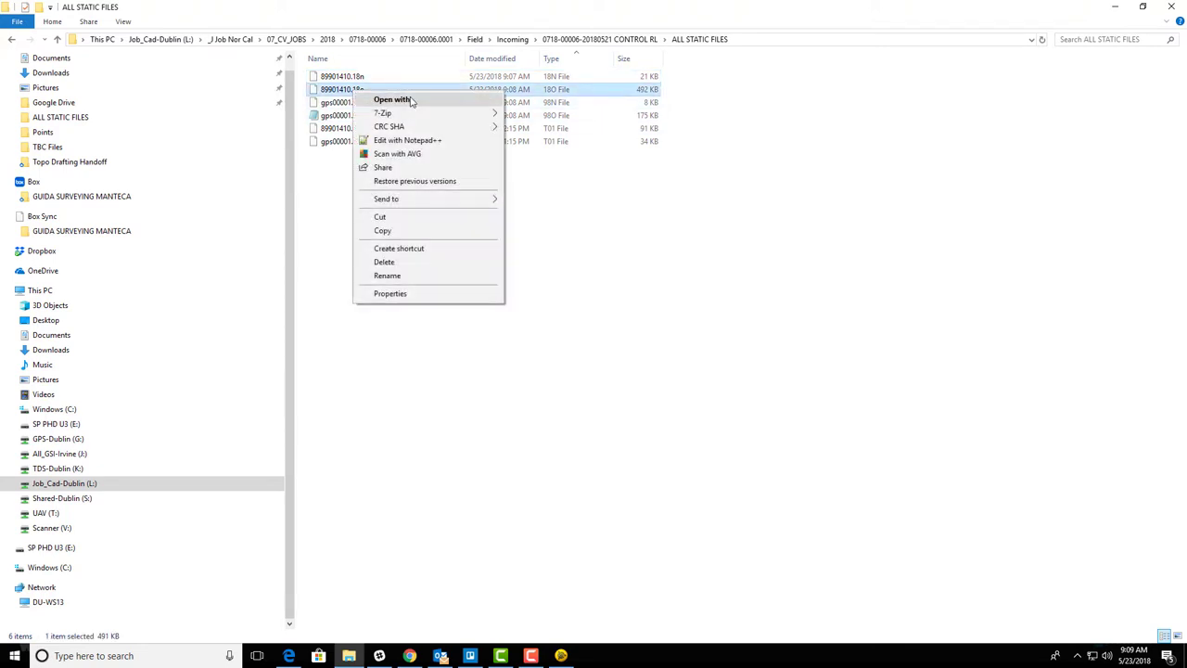
{"action": "left_click", "coordinate": [776, 346]}
{"action": "right_click", "coordinate": [383, 97]}
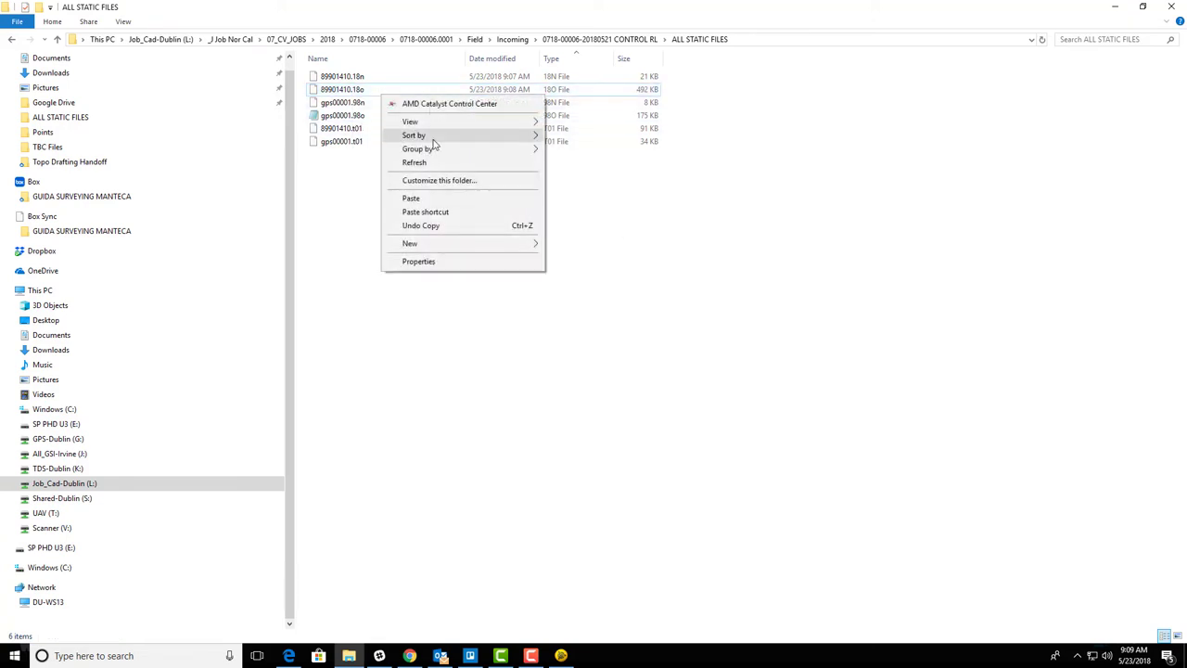
{"action": "right_click", "coordinate": [354, 89]}
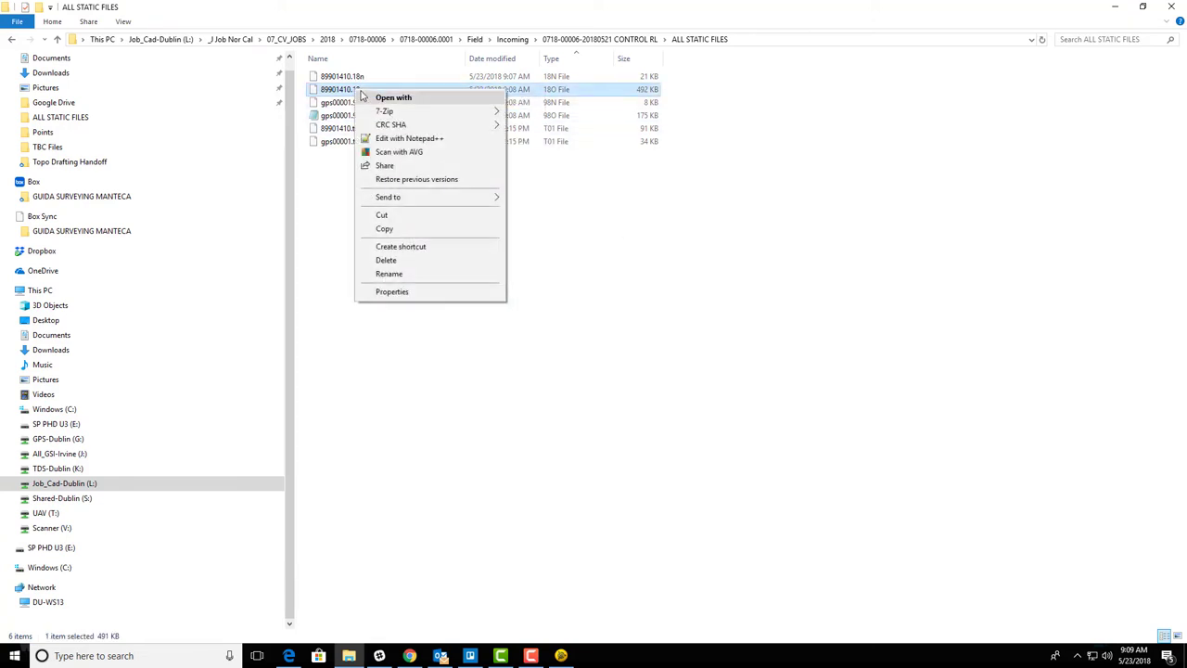
{"action": "left_click", "coordinate": [399, 246]}
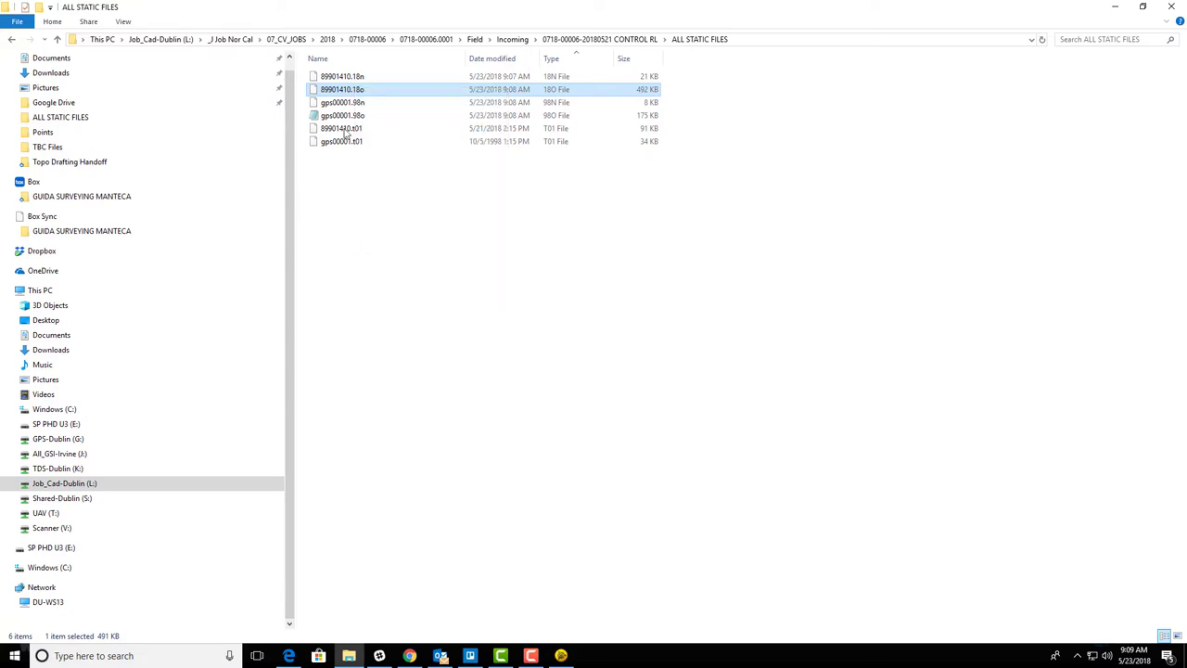
{"action": "left_click", "coordinate": [378, 128]}
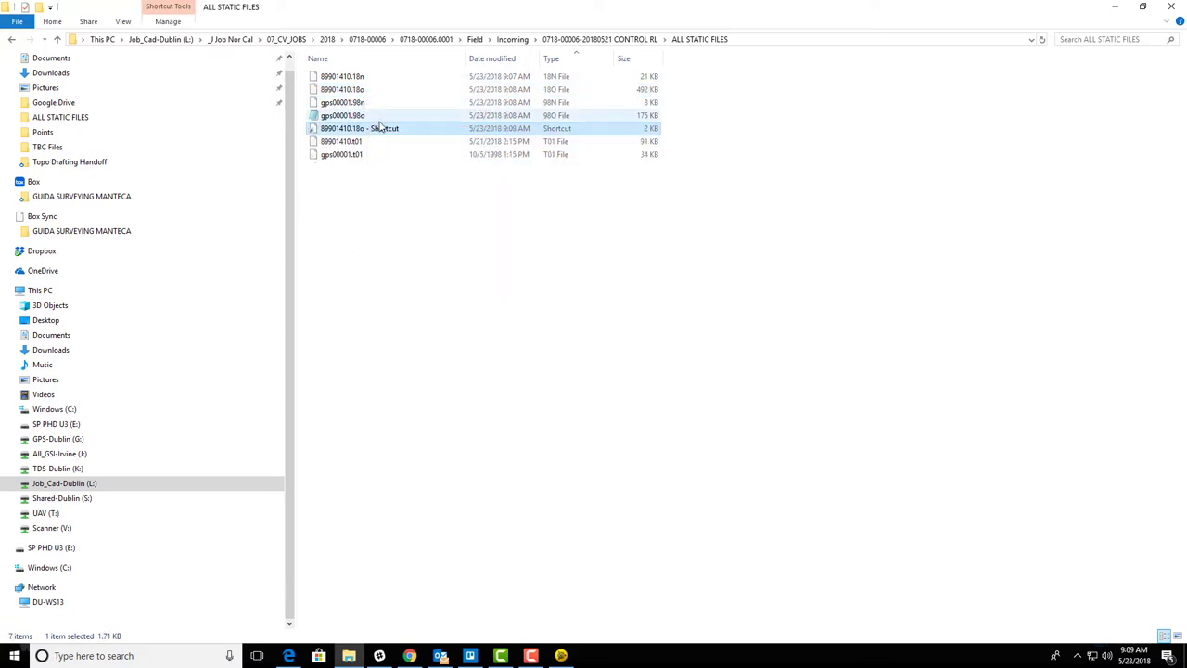
{"action": "key", "text": "Delete"}
{"action": "left_click", "coordinate": [640, 376]}
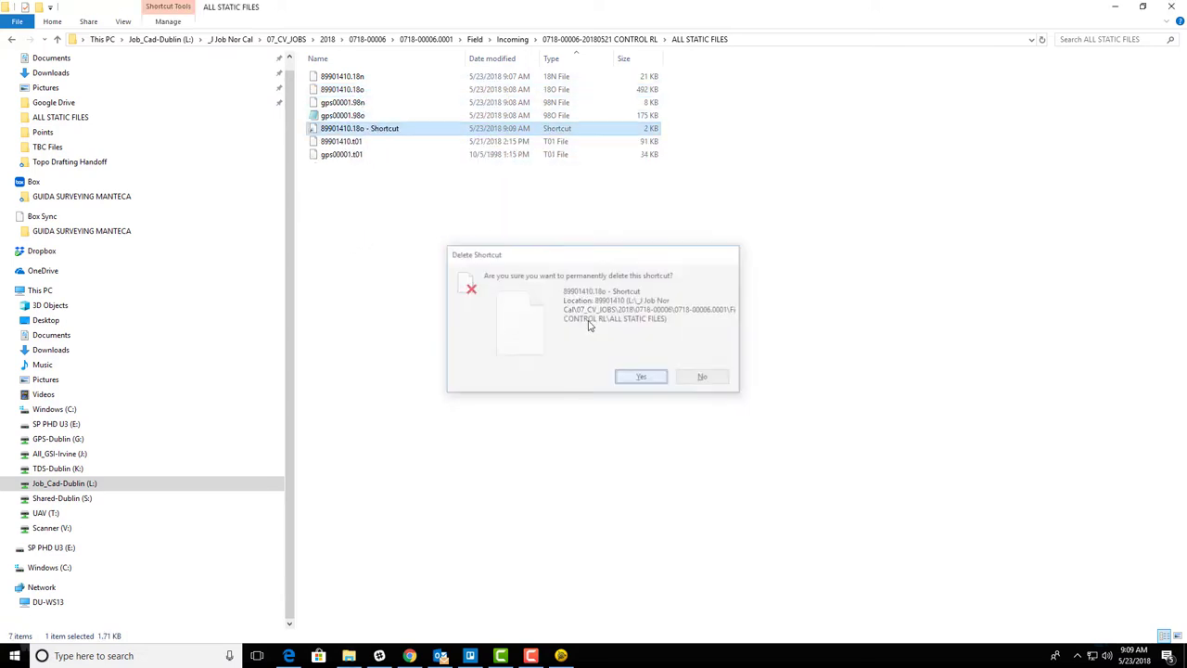
Step: Open the 89901410.18o observation file in Notepad++
{"action": "left_click", "coordinate": [360, 89]}
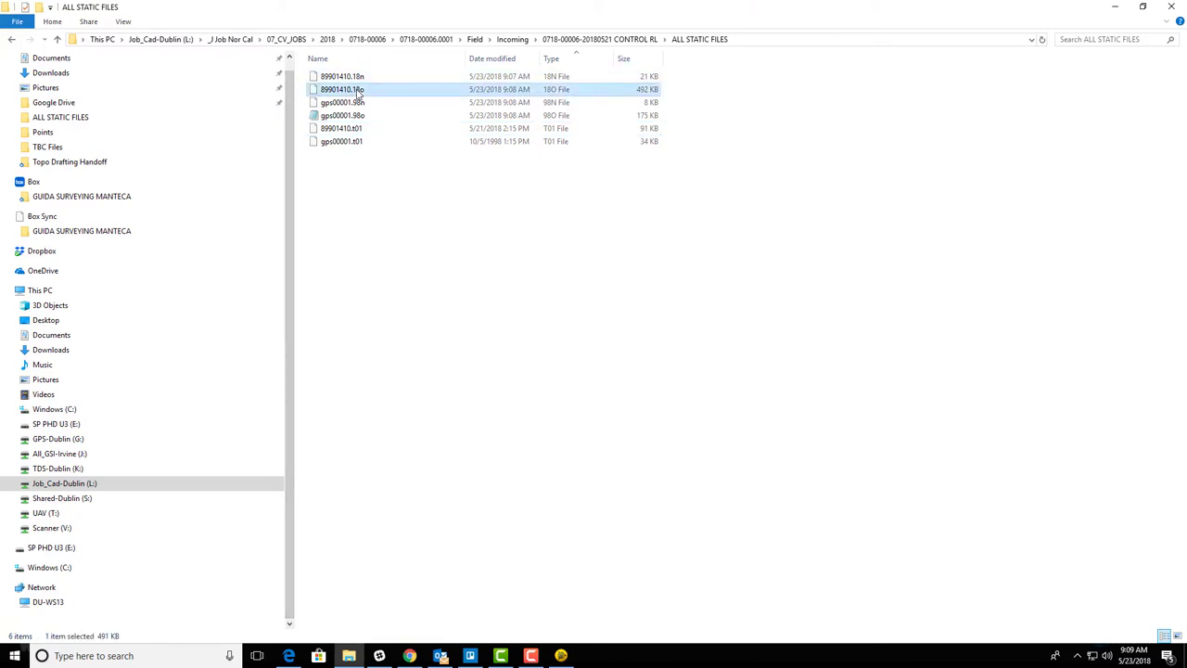
{"action": "right_click", "coordinate": [358, 90]}
{"action": "left_click", "coordinate": [436, 139]}
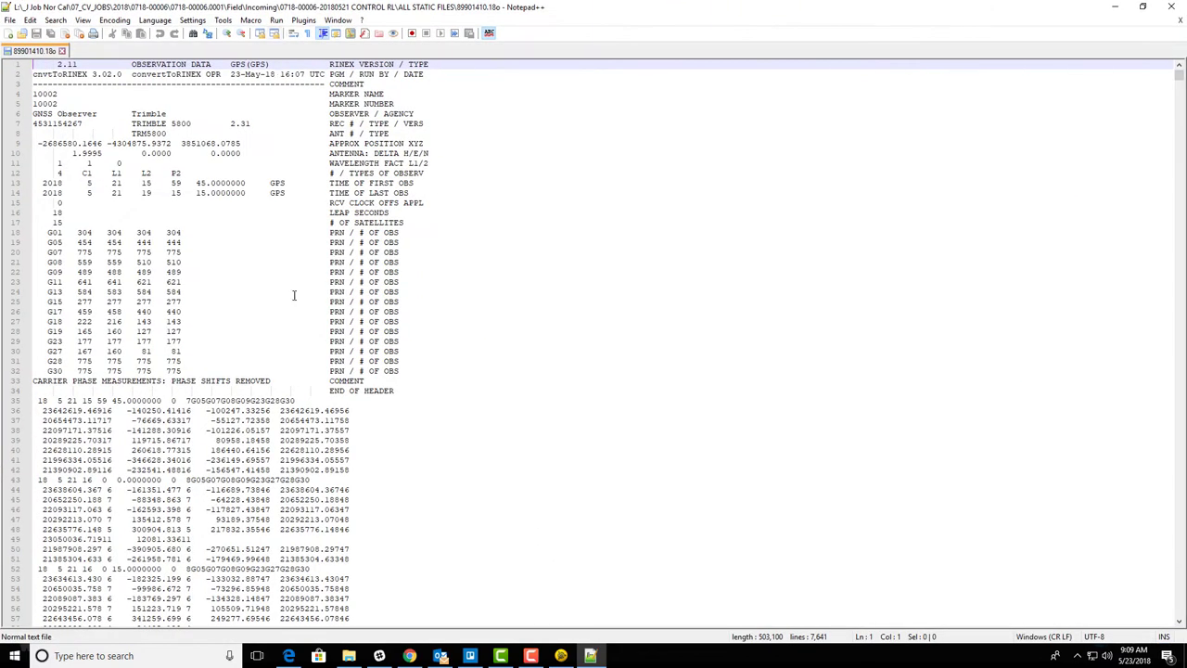
Step: Examine the 89901410.18o header and observation records, focusing on the date in the TIME OF FIRST OBS line
{"action": "scroll", "coordinate": [206, 243], "scroll_direction": "down", "scroll_amount": 3}
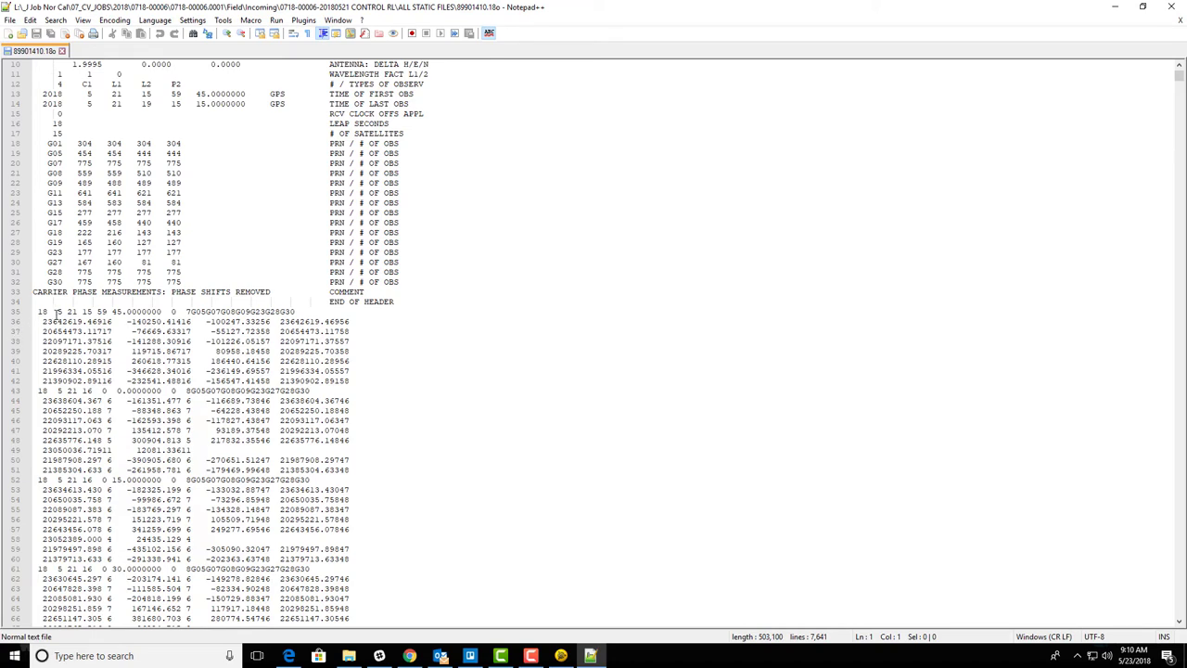
{"action": "scroll", "coordinate": [188, 284], "scroll_direction": "up", "scroll_amount": 3}
{"action": "scroll", "coordinate": [193, 337], "scroll_direction": "down", "scroll_amount": 1}
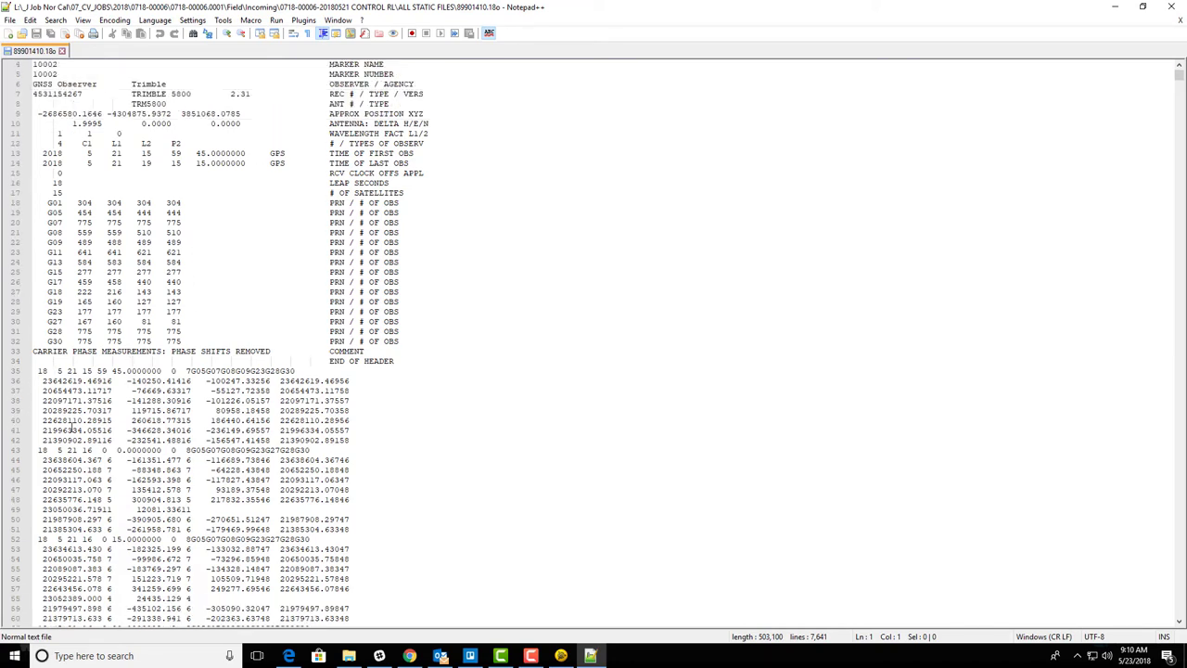
{"action": "scroll", "coordinate": [176, 353], "scroll_direction": "up", "scroll_amount": 1}
{"action": "left_click_drag", "start_coordinate": [158, 183], "coordinate": [100, 182]}
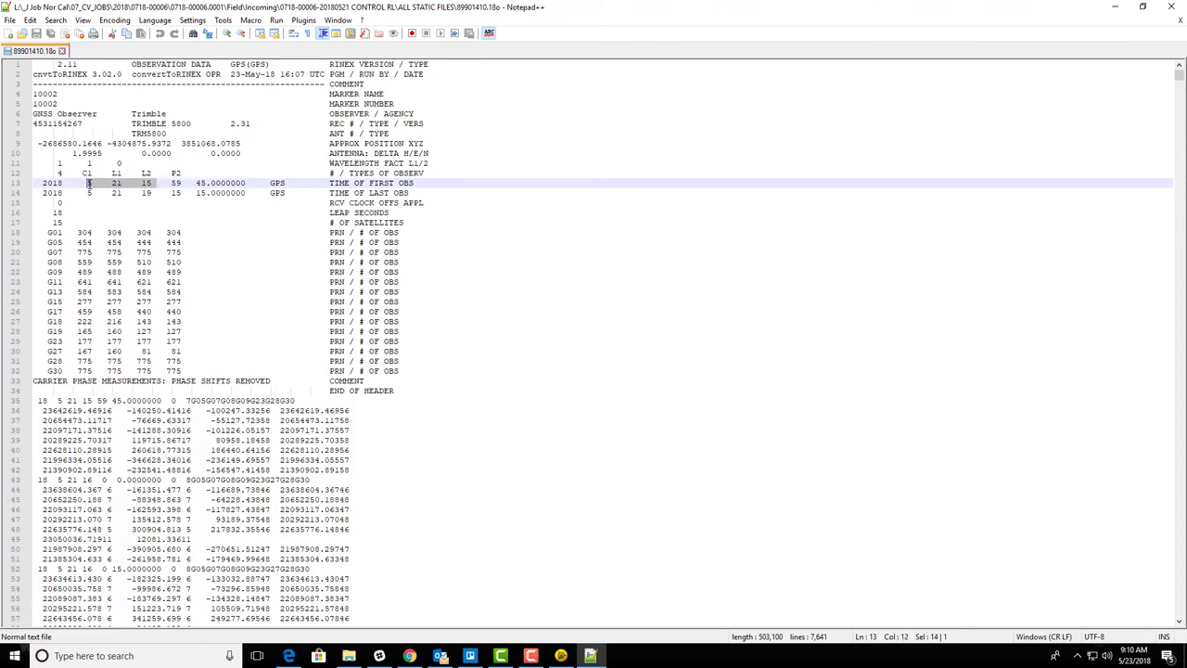
{"action": "left_click", "coordinate": [92, 201]}
{"action": "left_click_drag", "start_coordinate": [43, 182], "coordinate": [123, 182]}
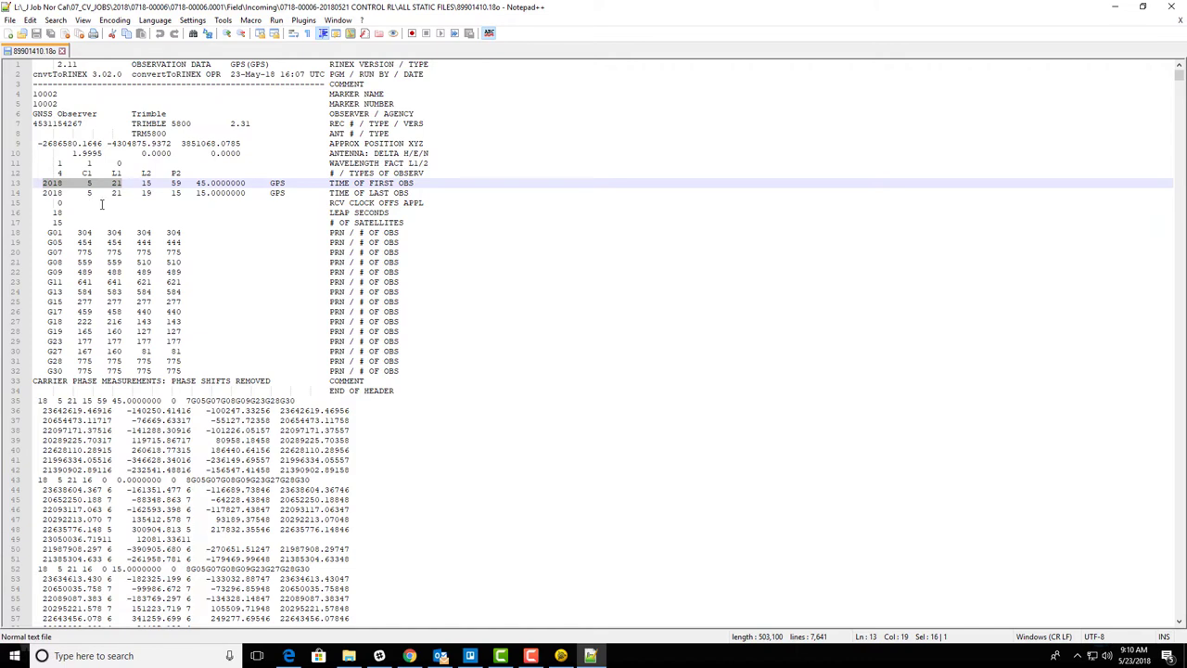
Step: Open gps00001.98o from ALL STATIC FILES alongside the 89901410.18o file
{"action": "left_click", "coordinate": [25, 34]}
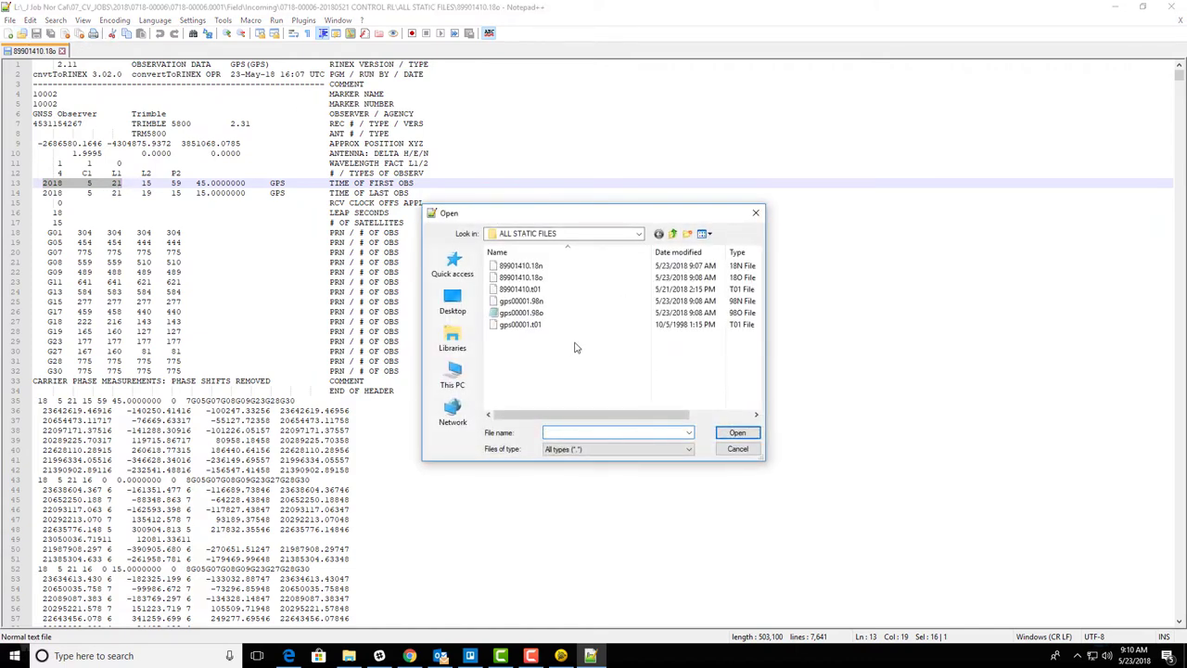
{"action": "left_click", "coordinate": [544, 313]}
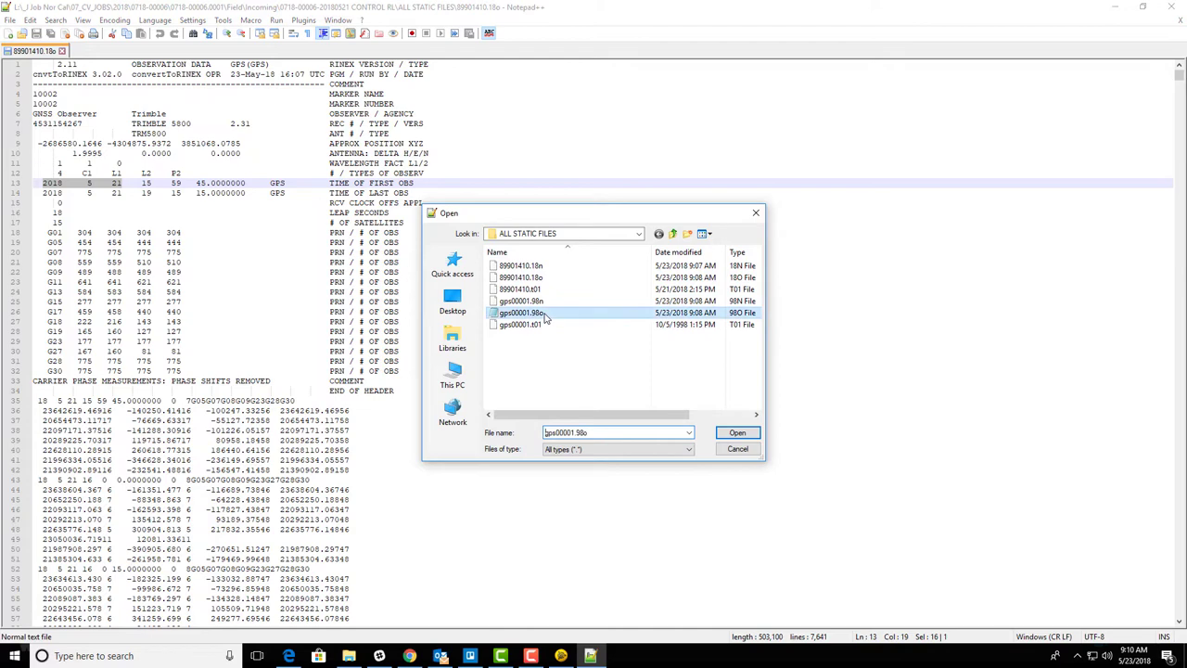
{"action": "left_click", "coordinate": [725, 433]}
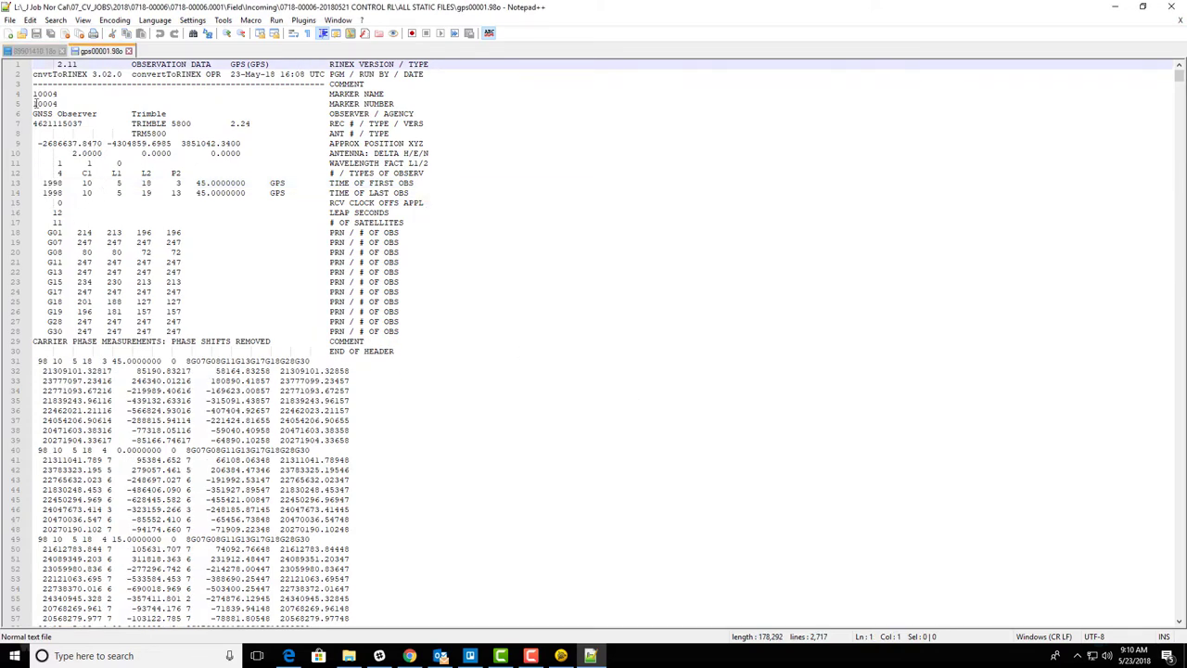
Step: Replace the TIME OF FIRST OBS and TIME OF LAST OBS dates in gps00001.98o with 2018 5 21 copied from 89901410.18o
{"action": "left_click", "coordinate": [37, 53]}
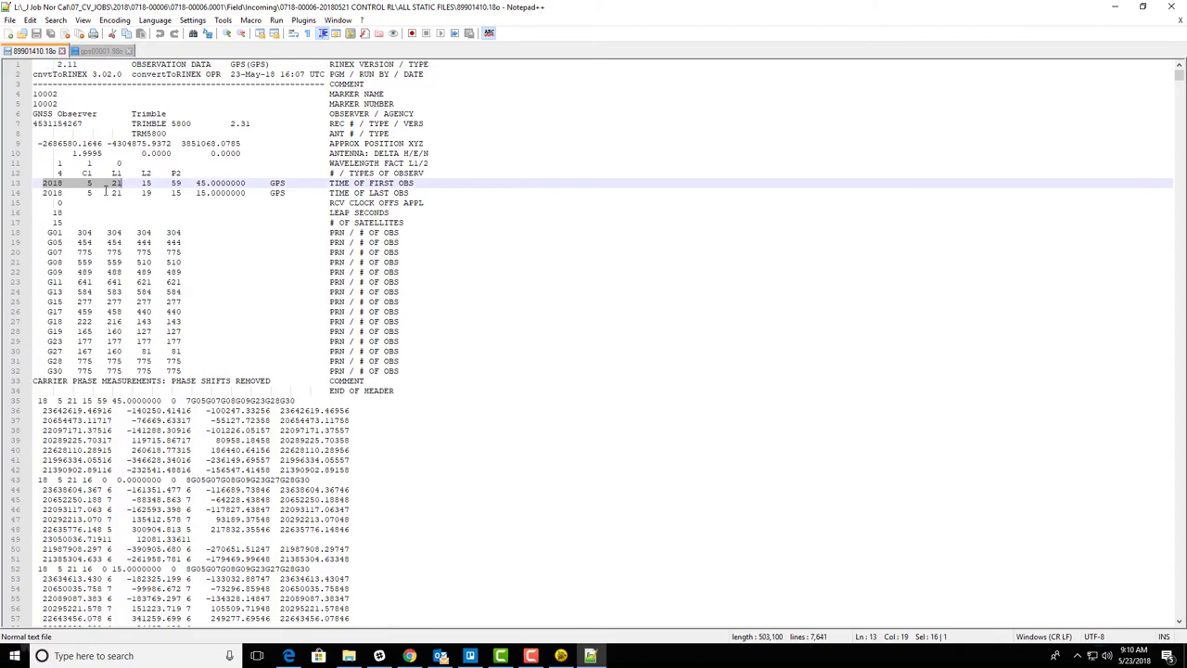
{"action": "left_click_drag", "start_coordinate": [124, 186], "coordinate": [34, 183]}
{"action": "key", "text": "ctrl+c"}
{"action": "left_click", "coordinate": [85, 53]}
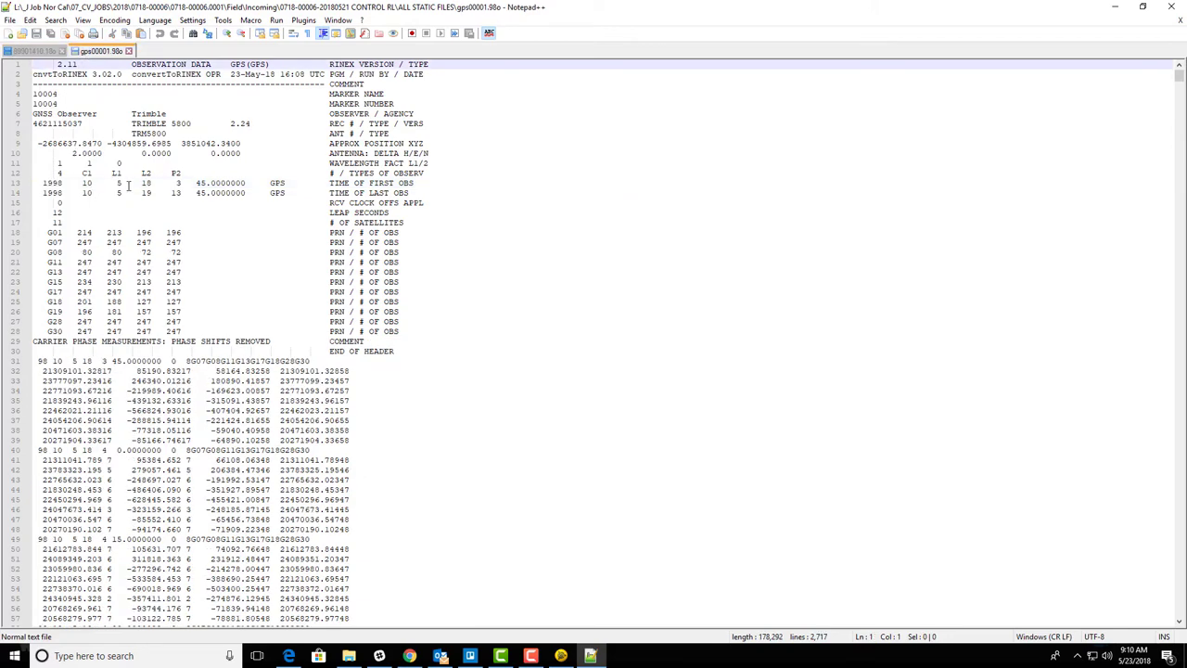
{"action": "left_click_drag", "start_coordinate": [124, 183], "coordinate": [43, 183]}
{"action": "key", "text": "ctrl+v"}
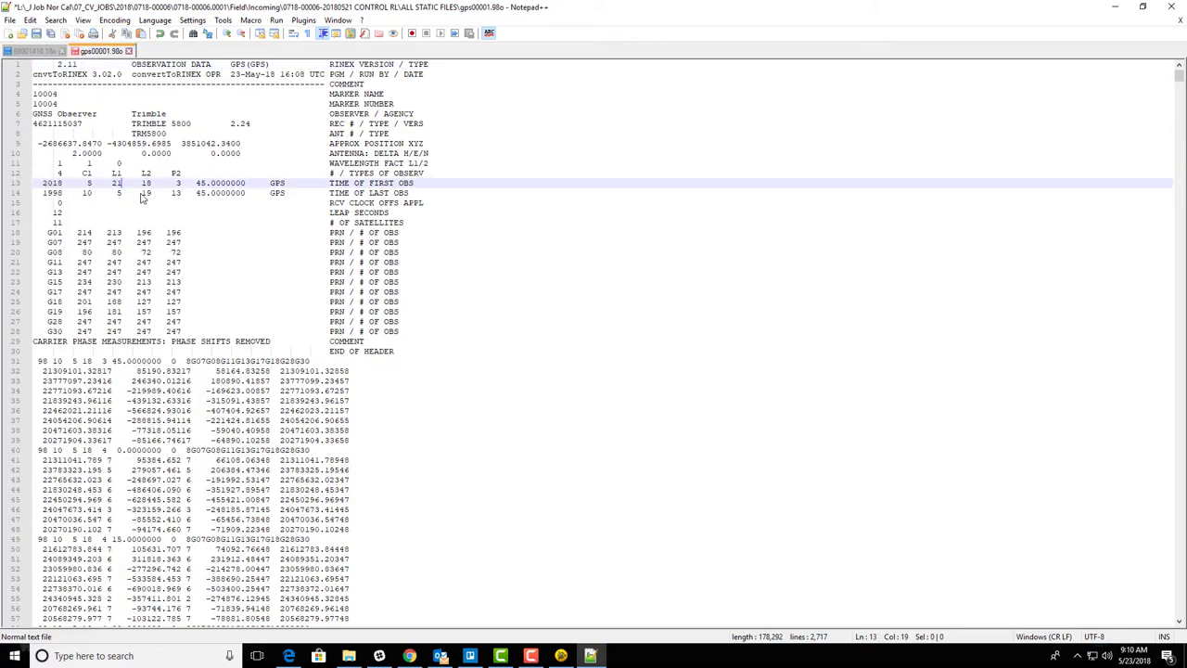
{"action": "left_click_drag", "start_coordinate": [126, 192], "coordinate": [15, 192]}
{"action": "key", "text": "ctrl+v"}
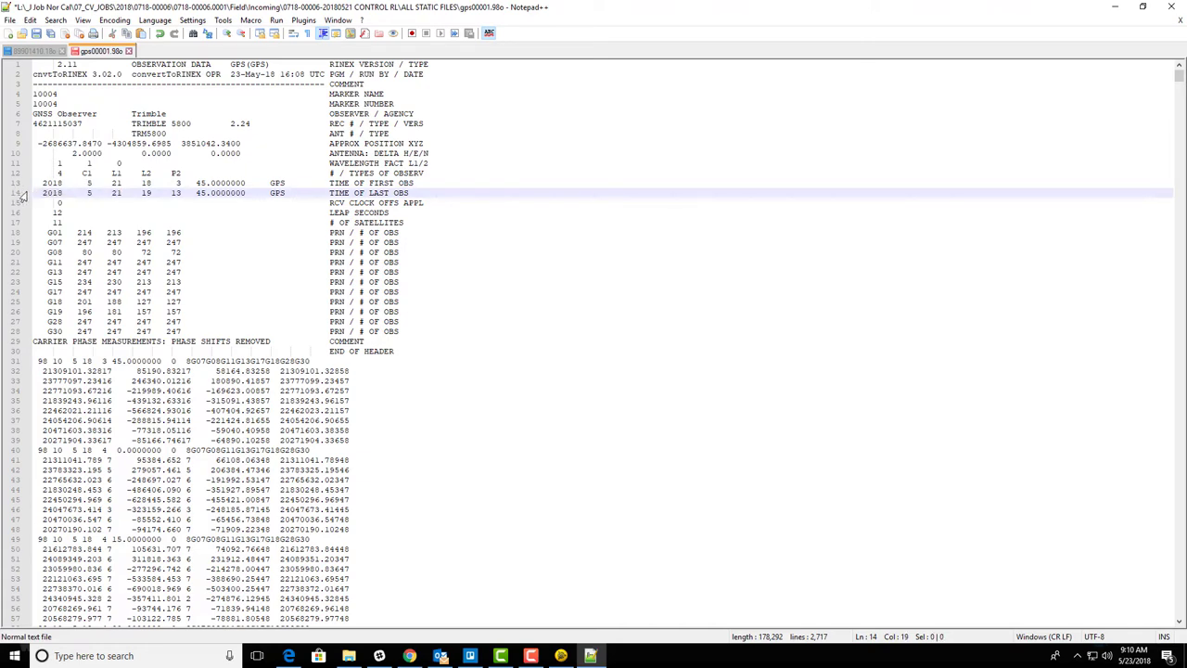
Step: Compare the date format of the first epoch record in 89901410.18o with the epoch records in gps00001.98o
{"action": "left_click", "coordinate": [32, 50]}
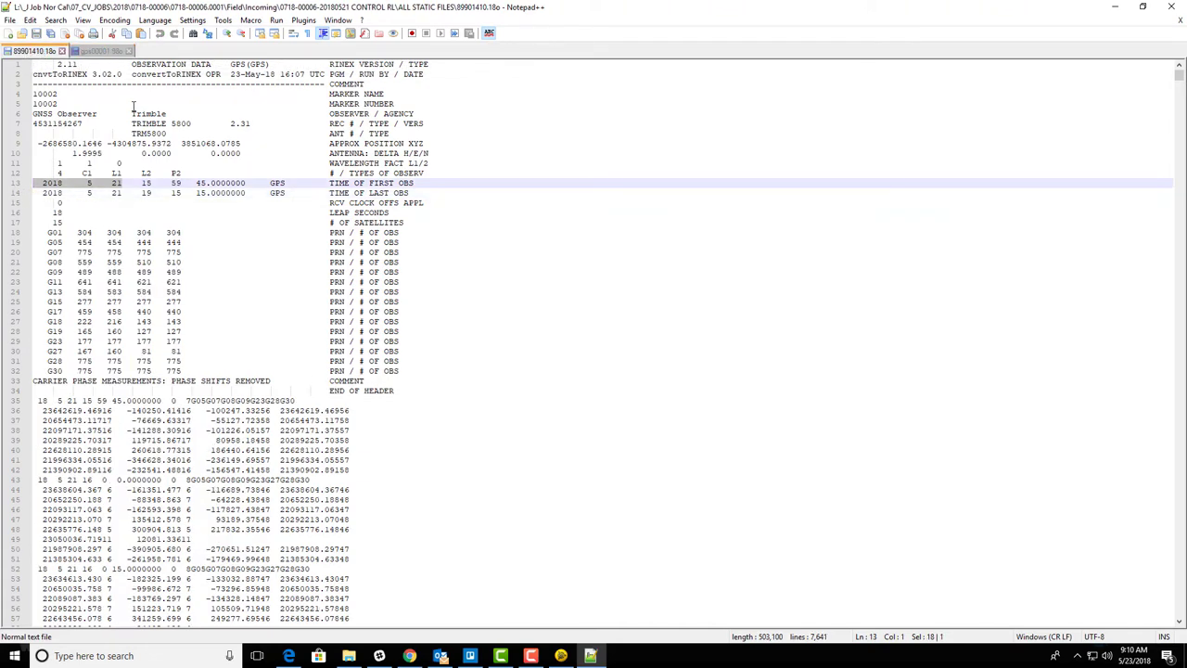
{"action": "left_click", "coordinate": [100, 51]}
{"action": "key", "text": "ctrl+Tab"}
{"action": "scroll", "coordinate": [84, 316], "scroll_direction": "down", "scroll_amount": 2}
{"action": "left_click_drag", "start_coordinate": [80, 341], "coordinate": [25, 341]}
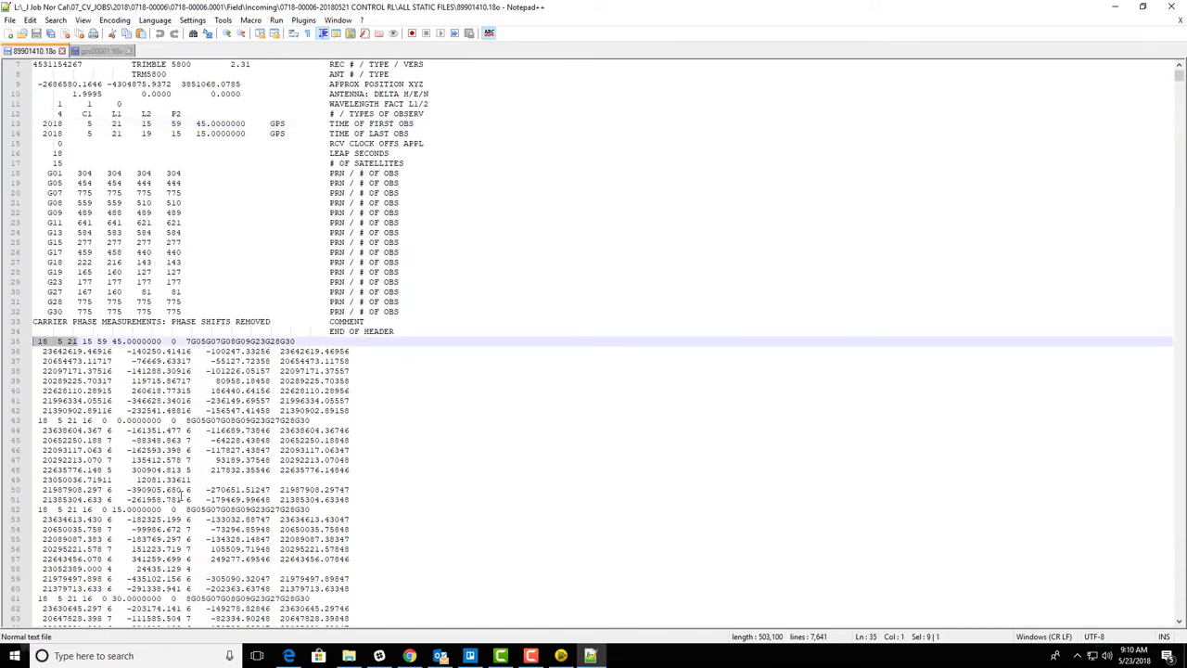
{"action": "left_click", "coordinate": [102, 51]}
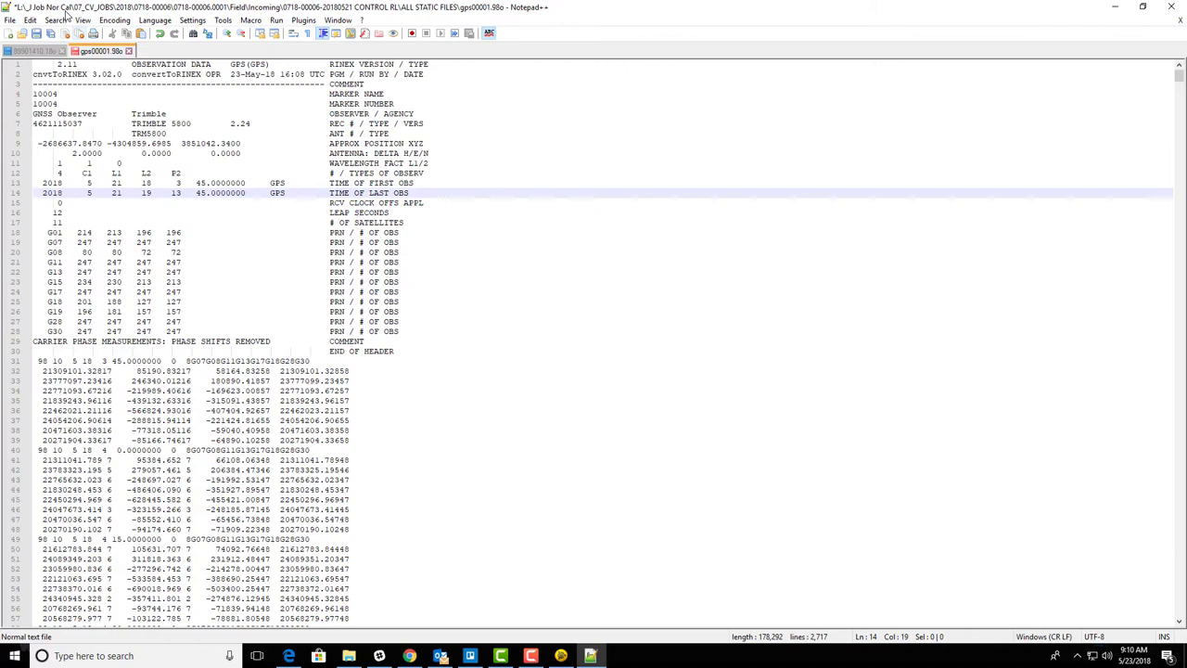
Step: Set up a text replacement in gps00001.98o that finds the epoch date 98 10 5, including its leading space
{"action": "left_click", "coordinate": [55, 20]}
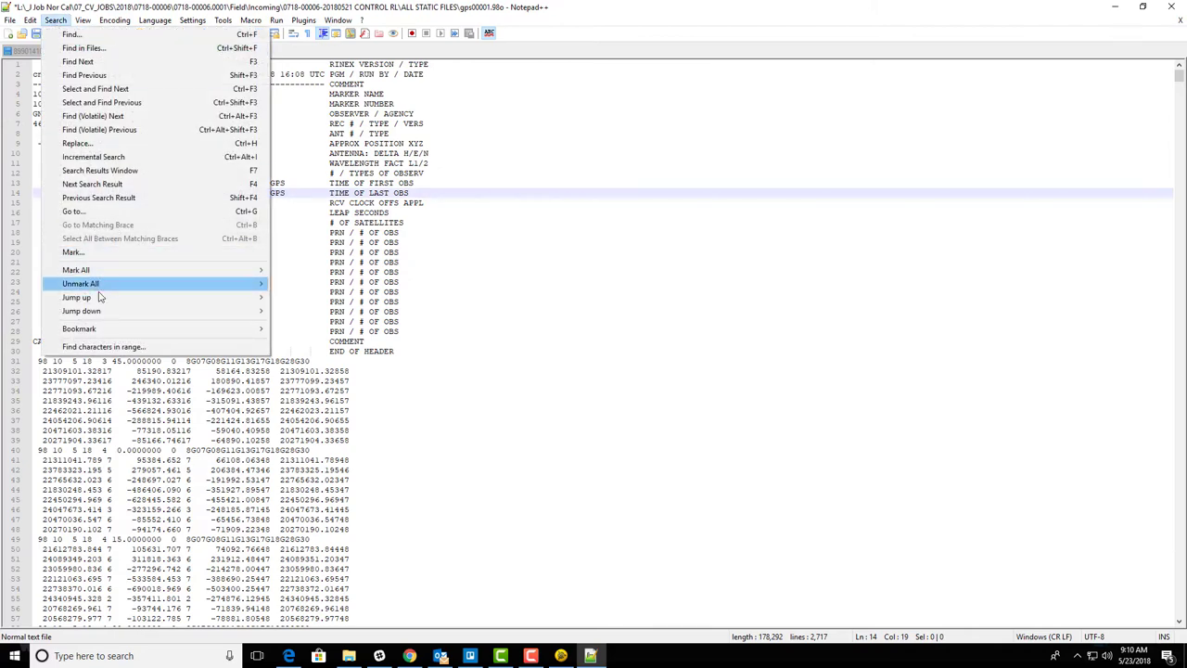
{"action": "left_click", "coordinate": [93, 144]}
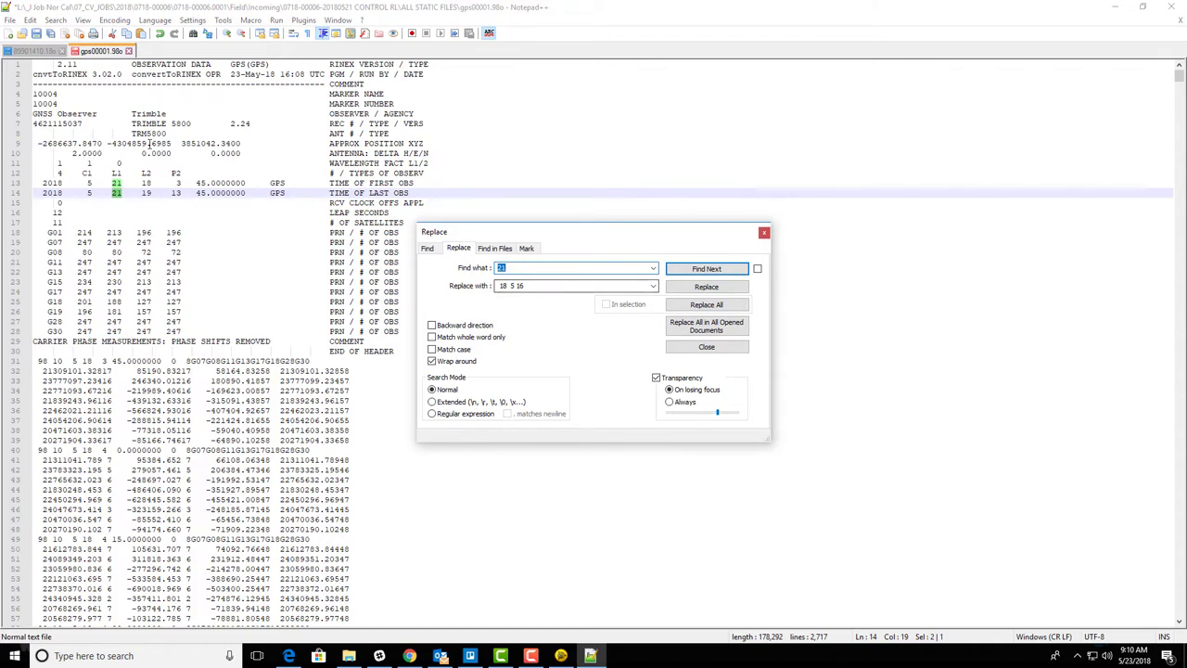
{"action": "left_click", "coordinate": [165, 204]}
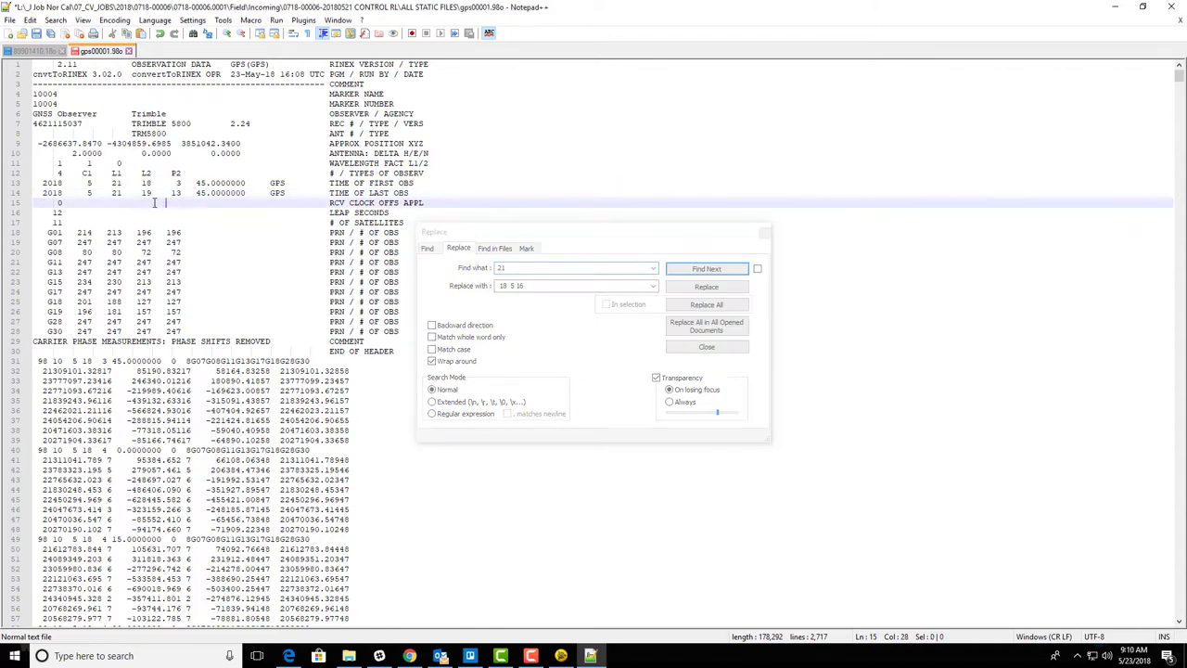
{"action": "left_click_drag", "start_coordinate": [117, 391], "coordinate": [4, 362]}
{"action": "left_click", "coordinate": [92, 361]}
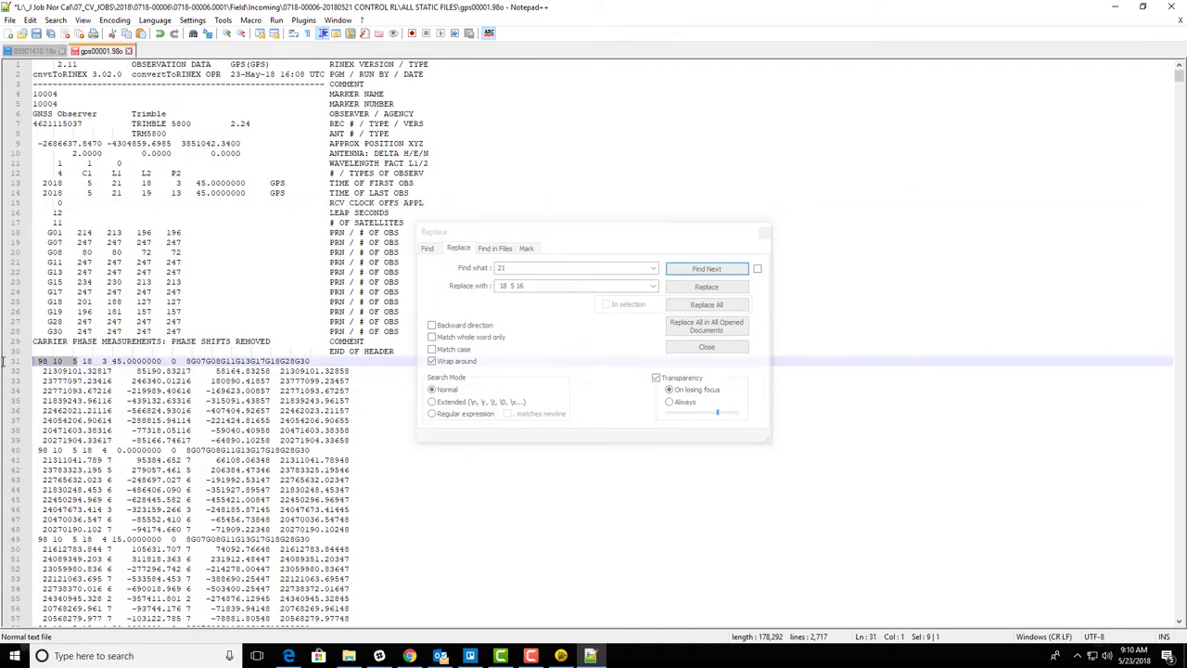
{"action": "key", "text": "ctrl+h"}
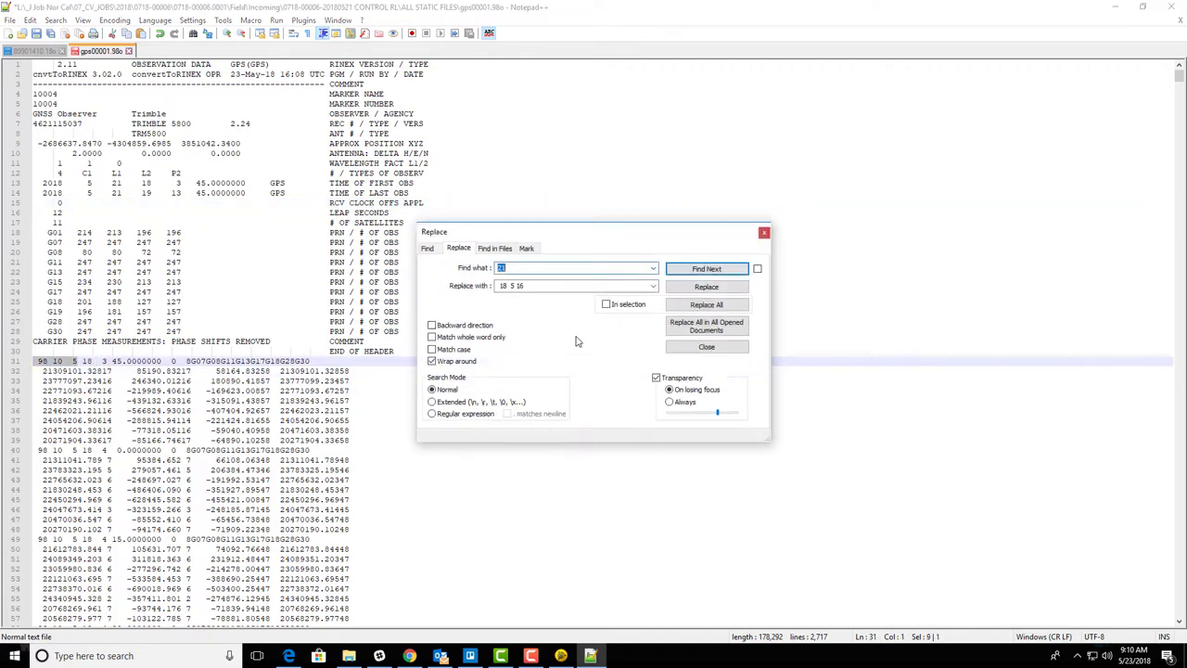
{"action": "key", "text": "Tab"}
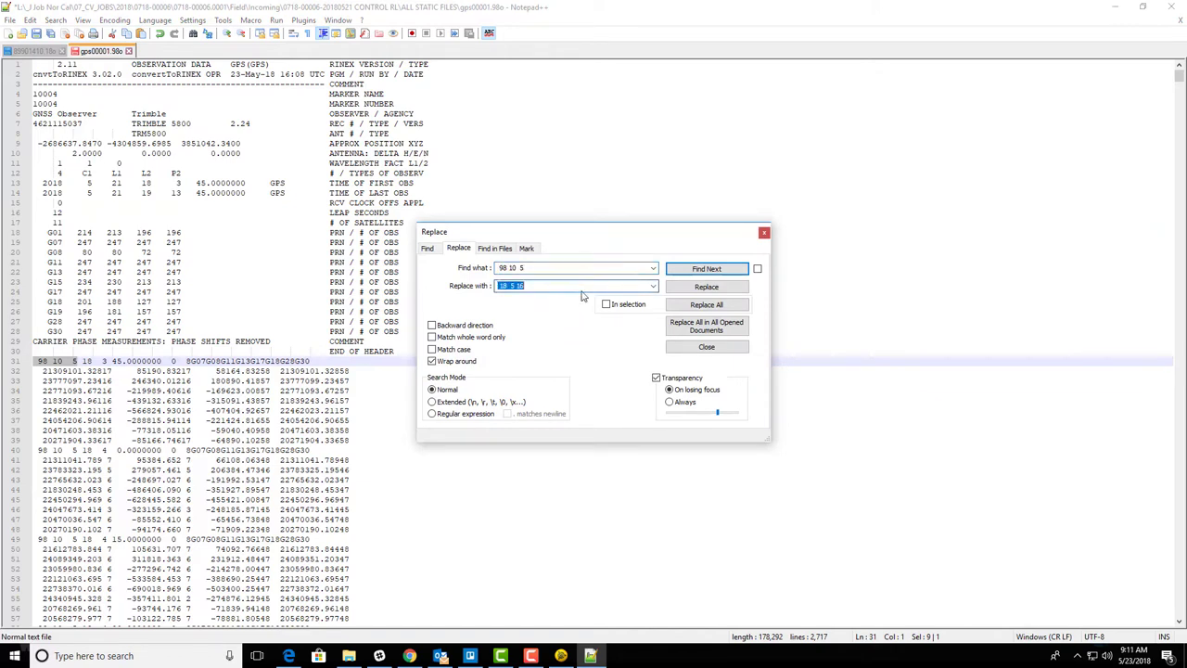
Step: Check the epoch date spacing in 89901410.18o and replace all matched dates in gps00001.98o with 18 5 21
{"action": "left_click", "coordinate": [33, 53]}
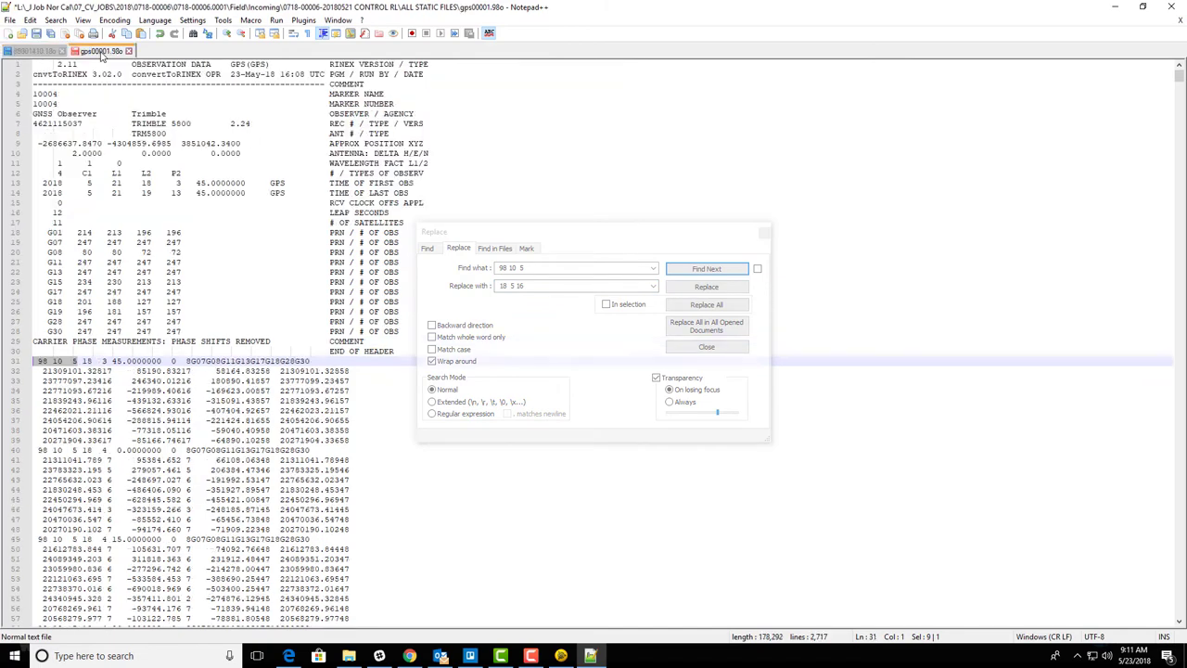
{"action": "left_click", "coordinate": [35, 51]}
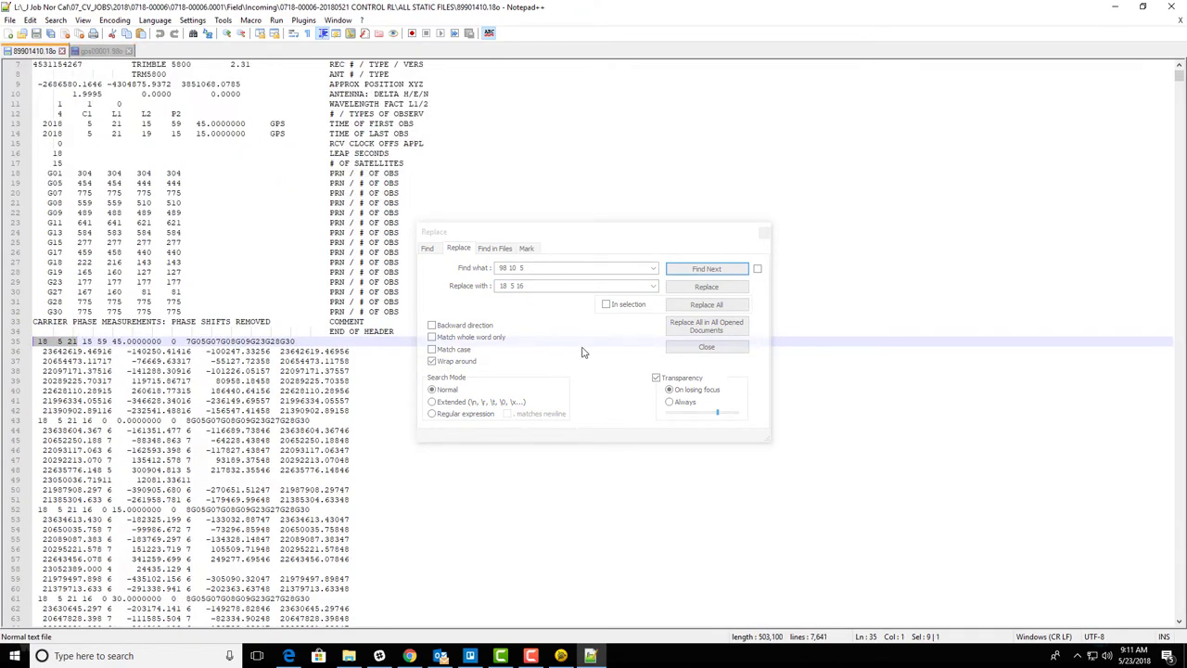
{"action": "left_click", "coordinate": [99, 53]}
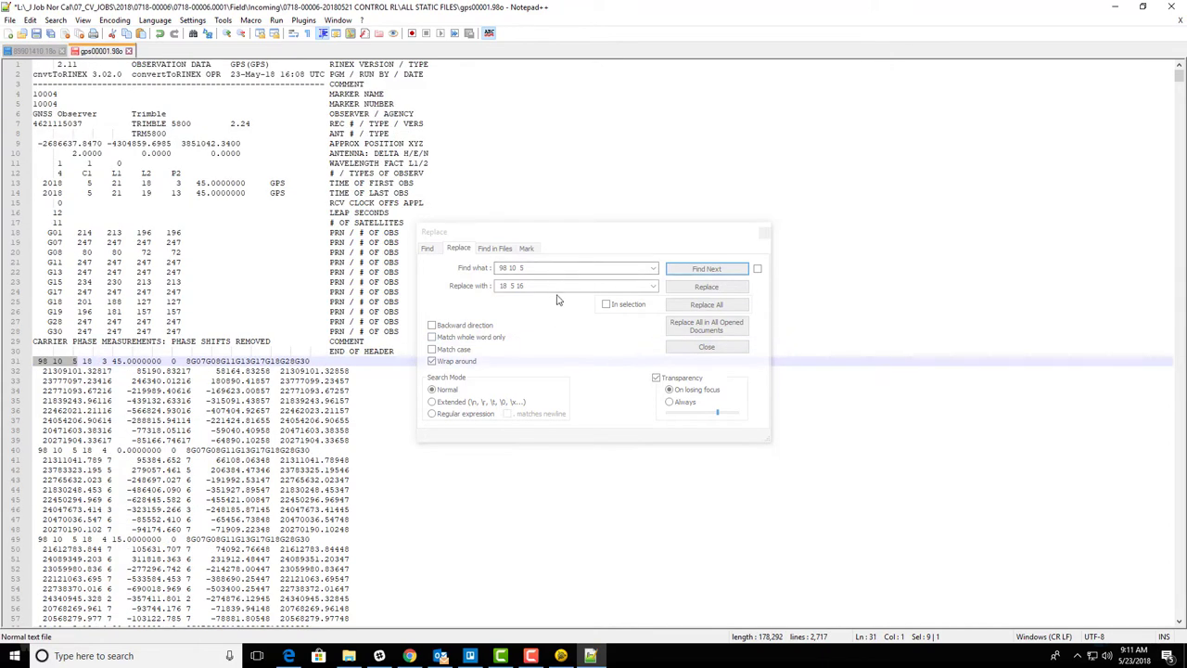
{"action": "left_click", "coordinate": [494, 287]}
{"action": "type", "text": "18  5 21"}
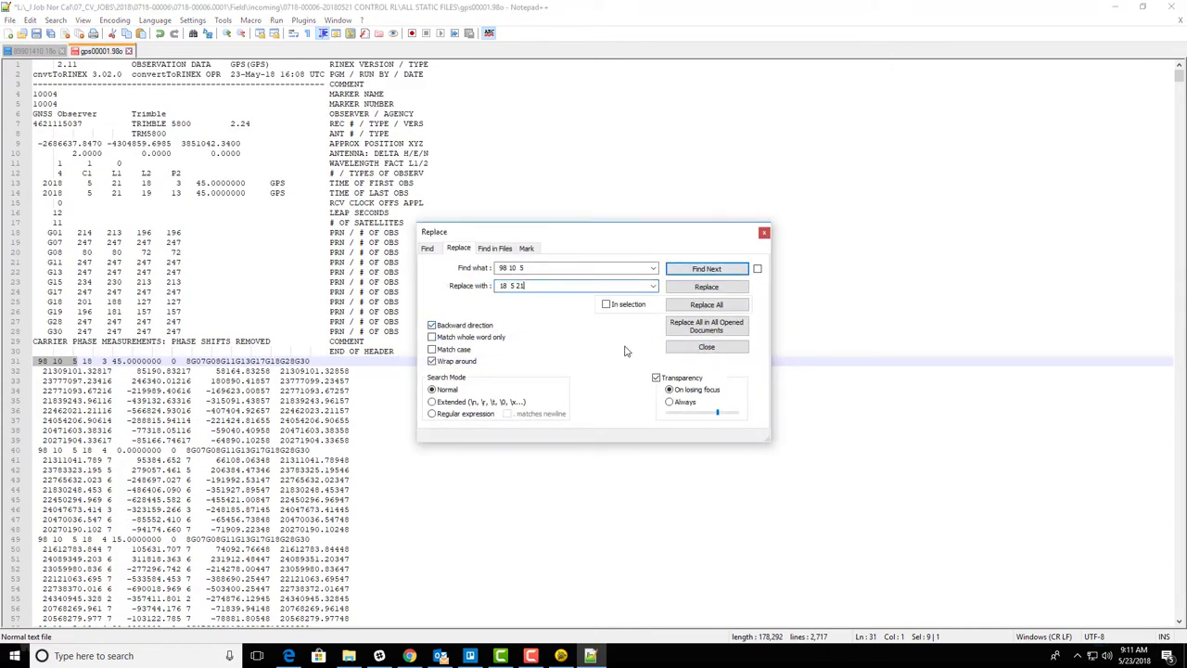
{"action": "left_click", "coordinate": [722, 307]}
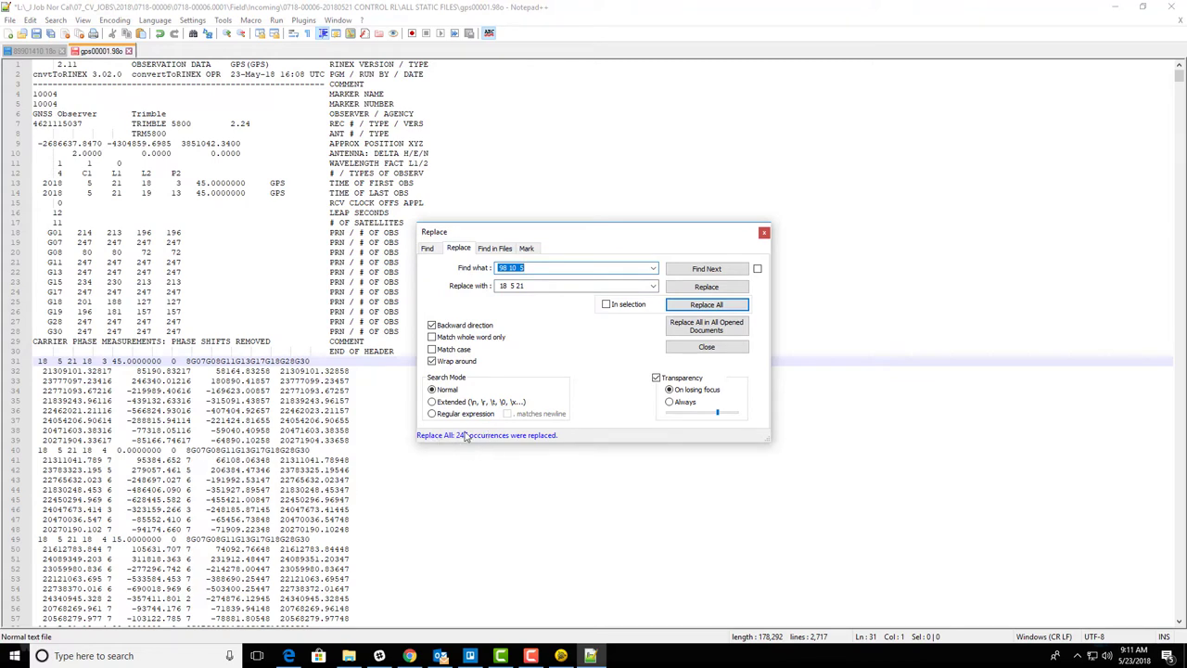
Step: Save the corrected gps00001.98o and close the text editor
{"action": "left_click", "coordinate": [762, 234]}
{"action": "left_click", "coordinate": [36, 34]}
{"action": "left_click", "coordinate": [1171, 7]}
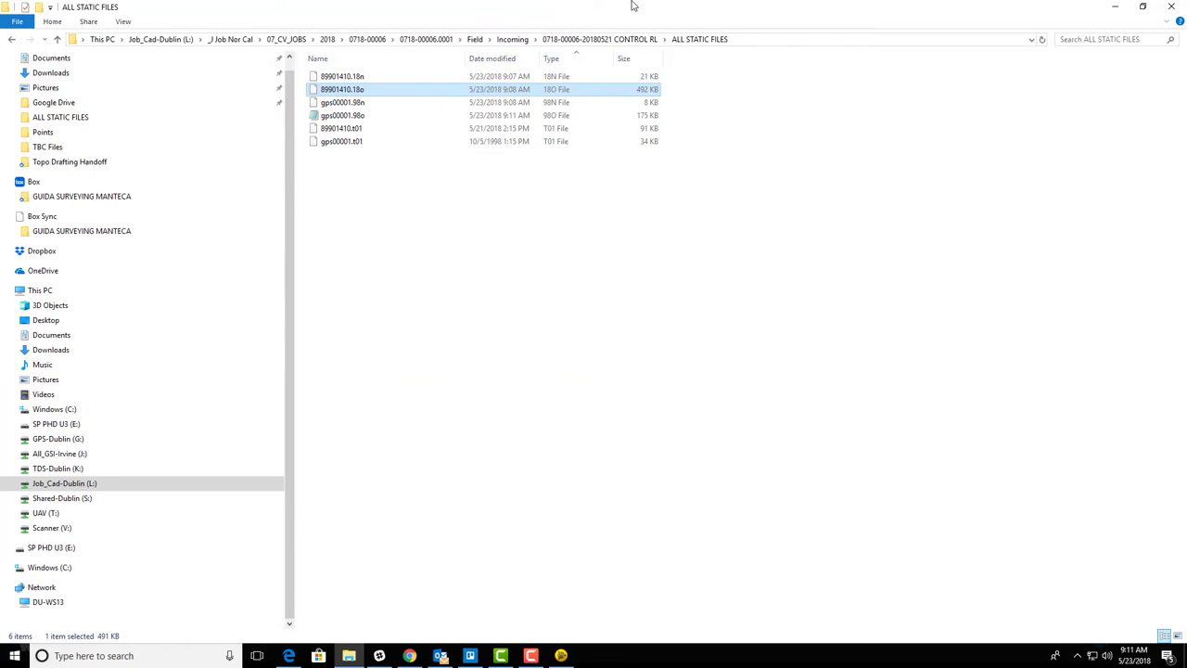
Step: Switch to the 0718-00006-NETWORK project in Trimble Business Center and import the RINEX observation and navigation files from ALL STATIC FILES
{"action": "left_click", "coordinate": [1115, 7]}
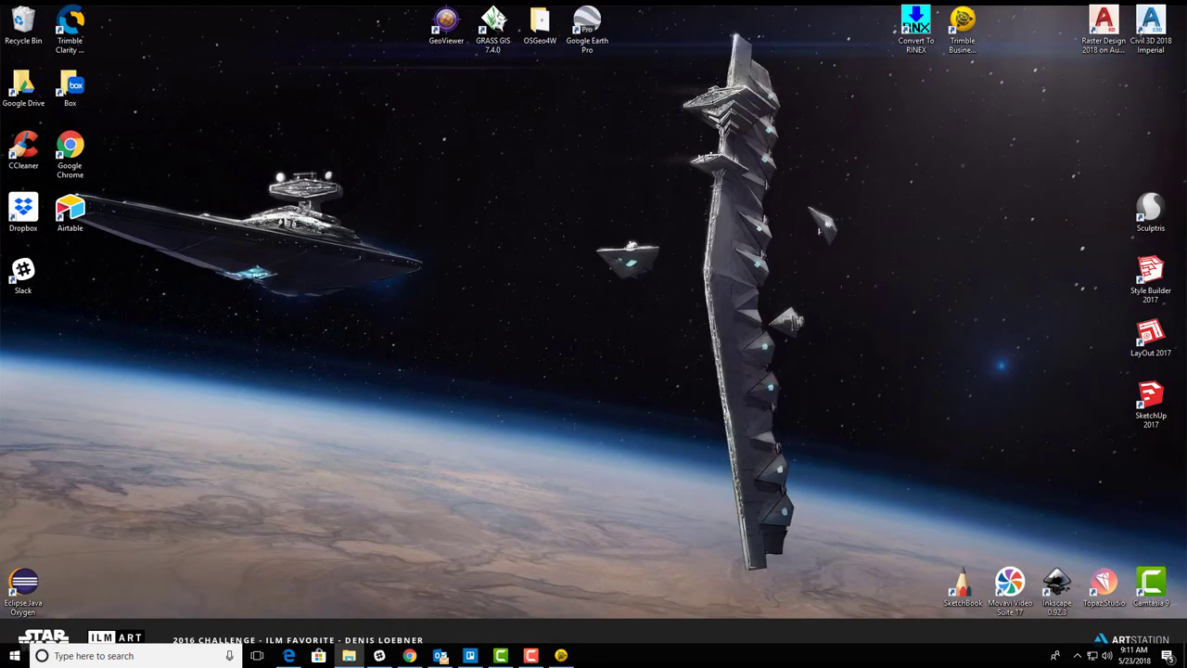
{"action": "key", "text": "alt+Tab"}
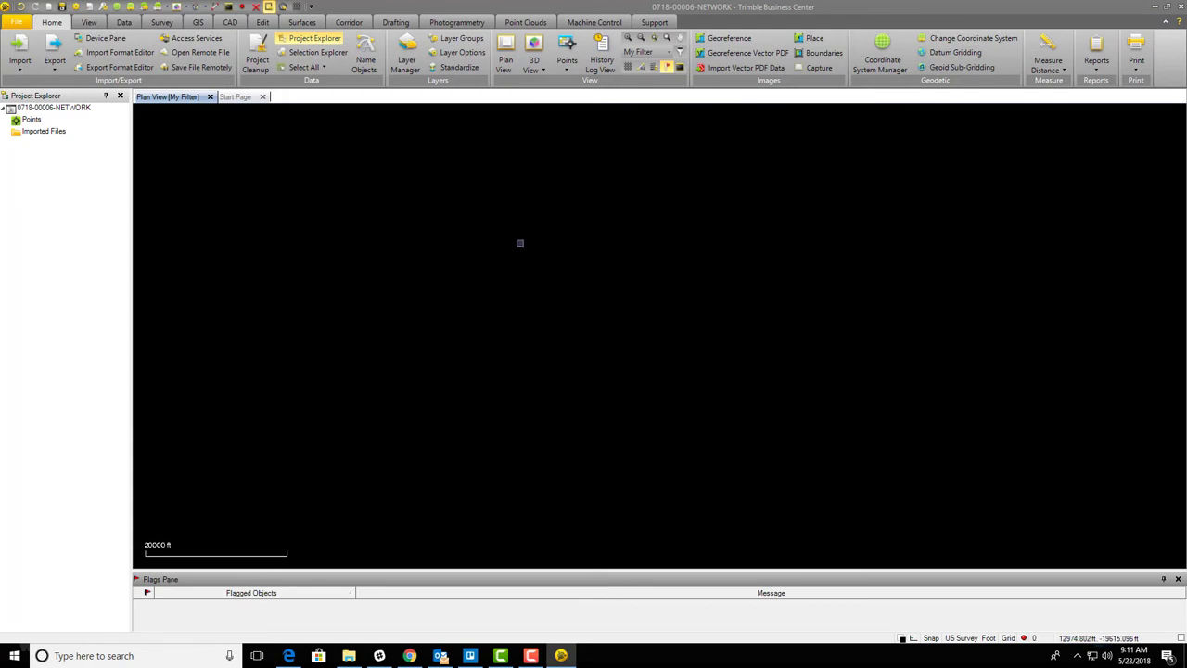
{"action": "key", "text": "alt+Tab"}
{"action": "left_click_drag", "start_coordinate": [517, 212], "coordinate": [1186, 37]}
{"action": "key", "text": "alt+Tab"}
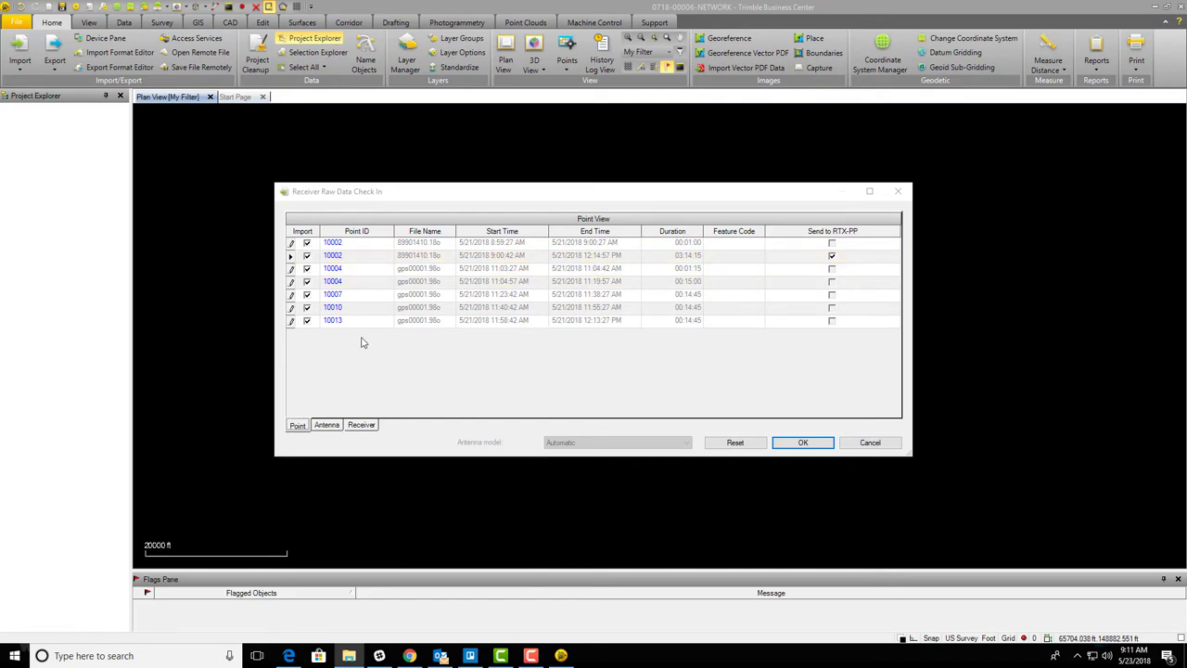
Step: Turn off Send to RTX-PP for point 10002 and exclude the roughly one-minute sessions of points 10002 and 10004 from import
{"action": "left_click", "coordinate": [831, 256]}
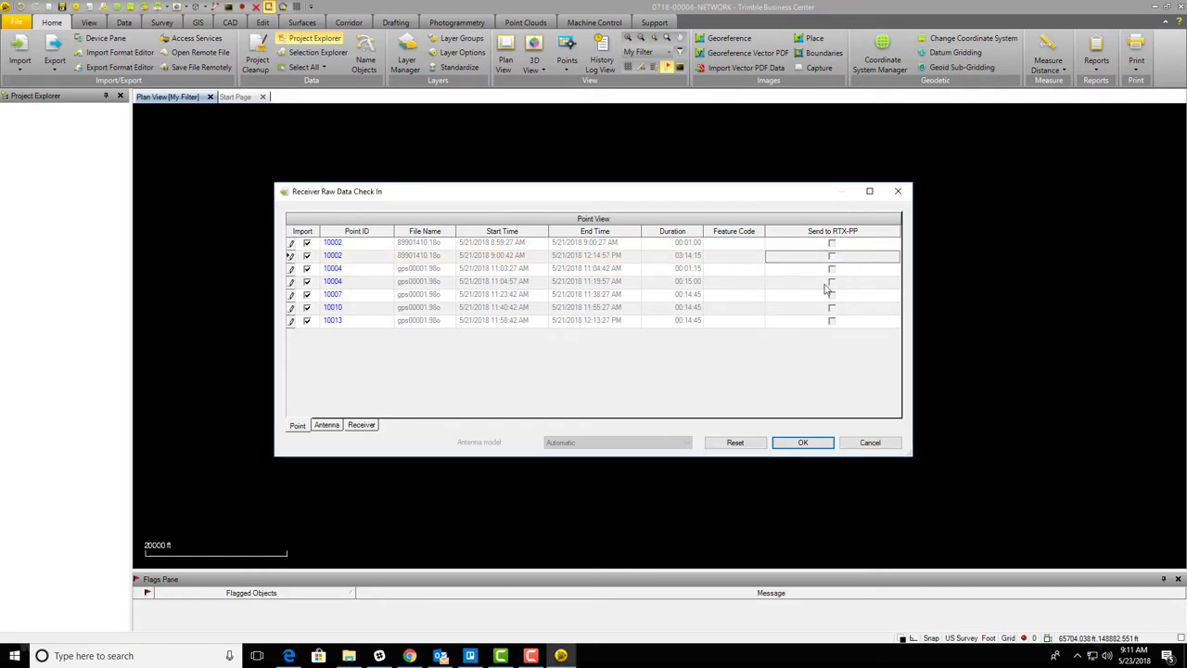
{"action": "left_click", "coordinate": [363, 243]}
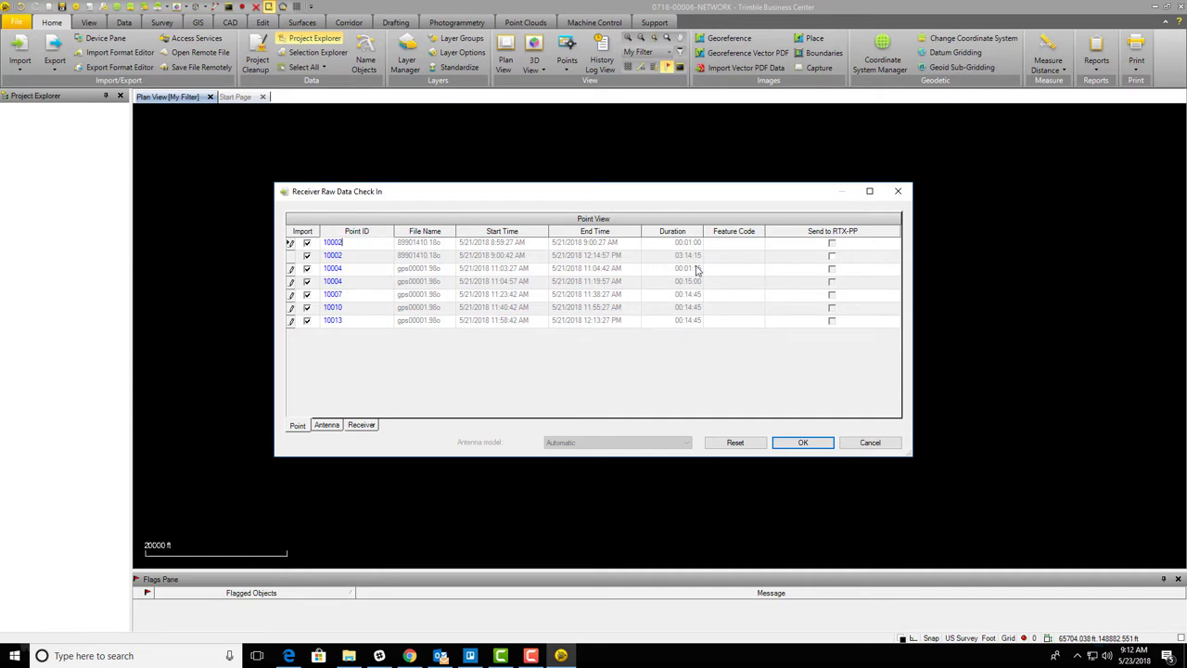
{"action": "left_click", "coordinate": [307, 243]}
{"action": "left_click", "coordinate": [307, 269]}
Step: Review the antenna and receiver data of the sessions and accept the raw data check-in
{"action": "left_click", "coordinate": [328, 427]}
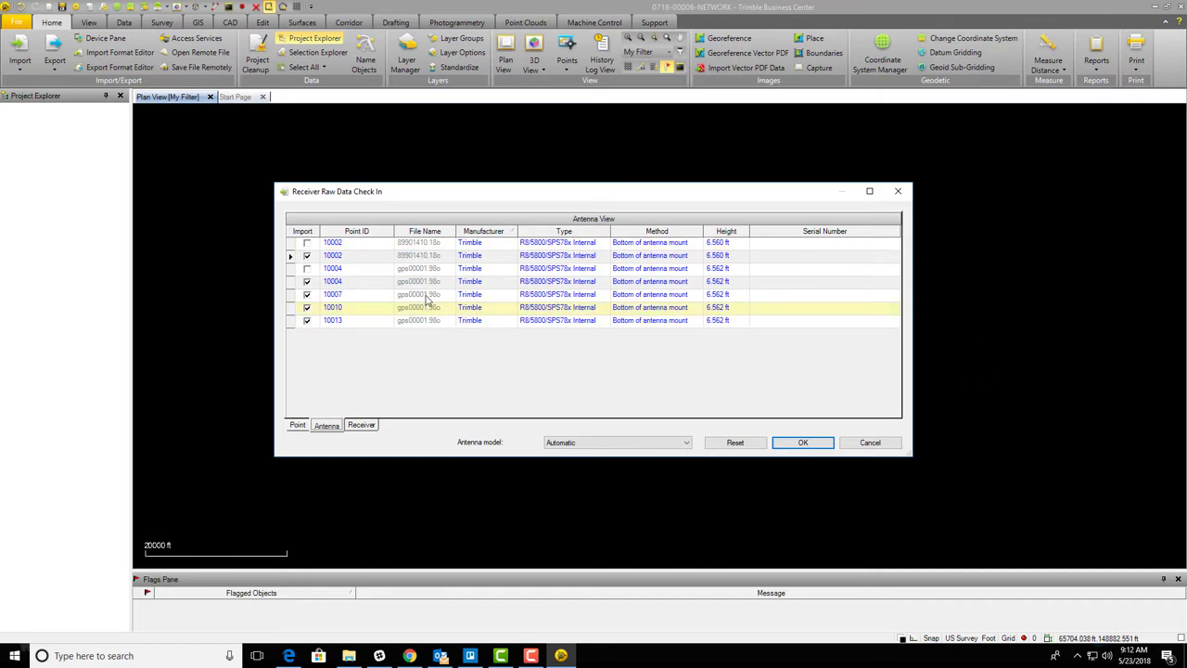
{"action": "left_click", "coordinate": [361, 425]}
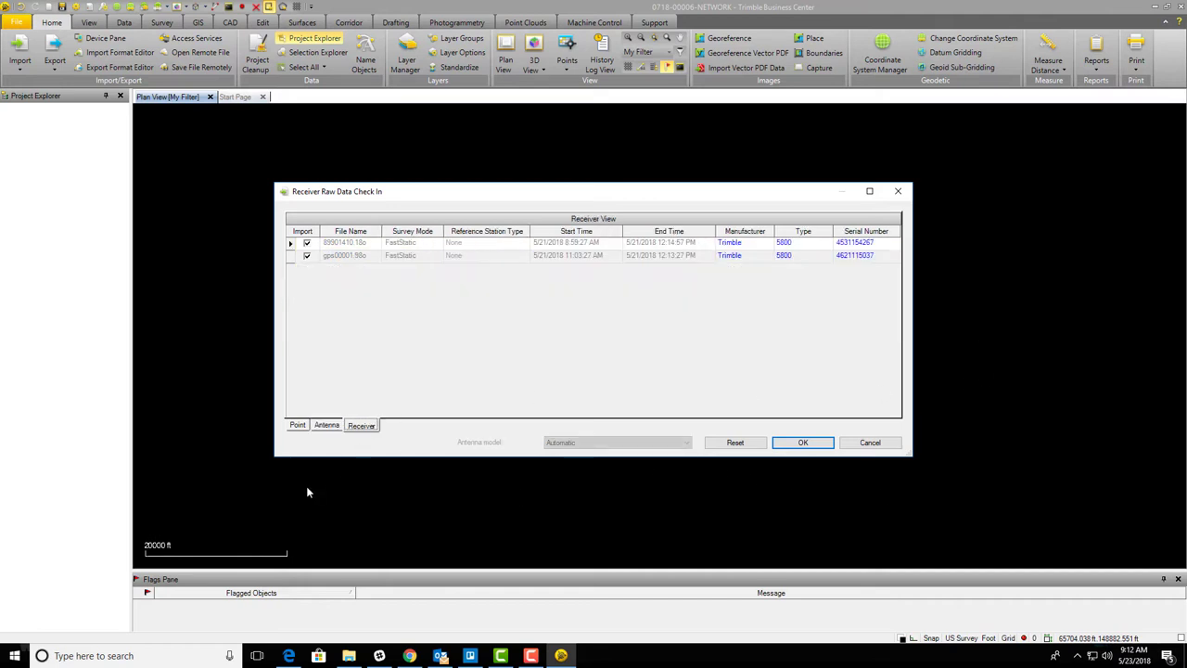
{"action": "left_click", "coordinate": [795, 447]}
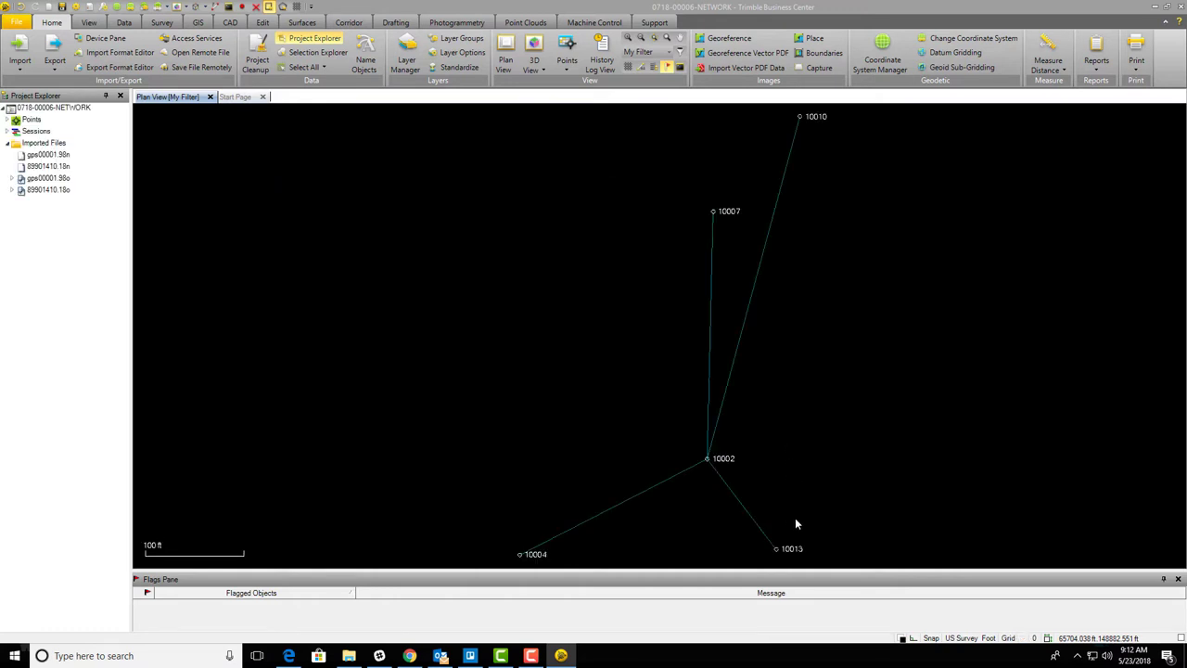
Step: Inspect the properties of the baseline from 10002 to 10010, including its session times and antenna heights
{"action": "scroll", "coordinate": [810, 339], "scroll_direction": "down", "scroll_amount": 1}
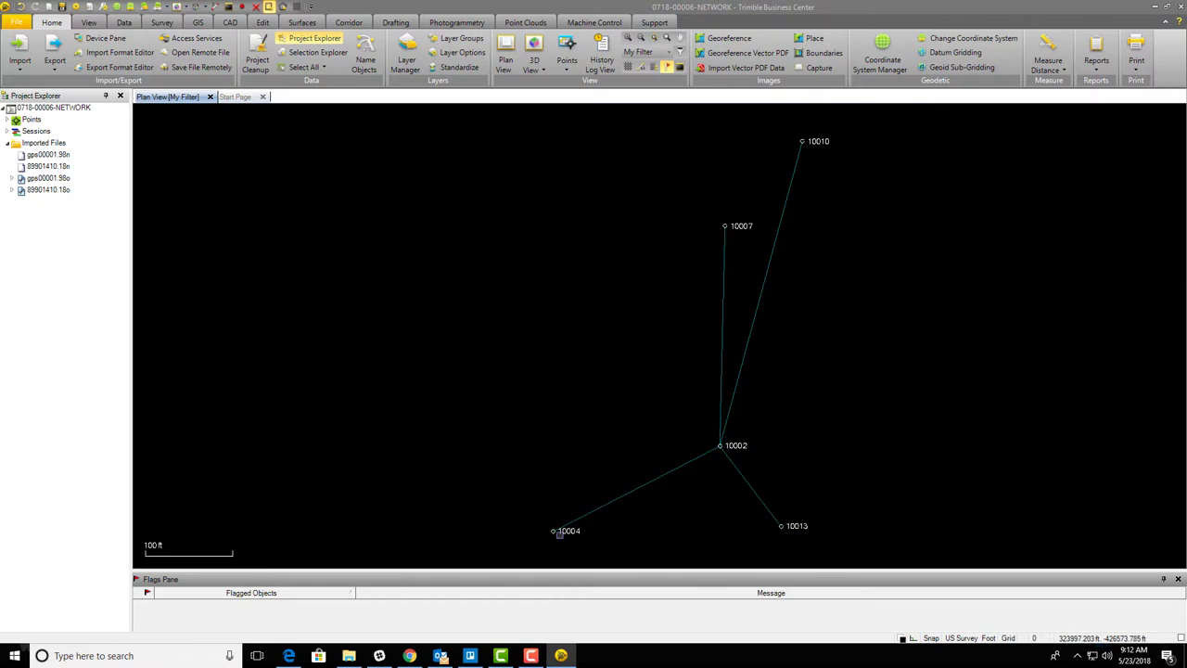
{"action": "left_click", "coordinate": [764, 285]}
{"action": "right_click", "coordinate": [759, 287]}
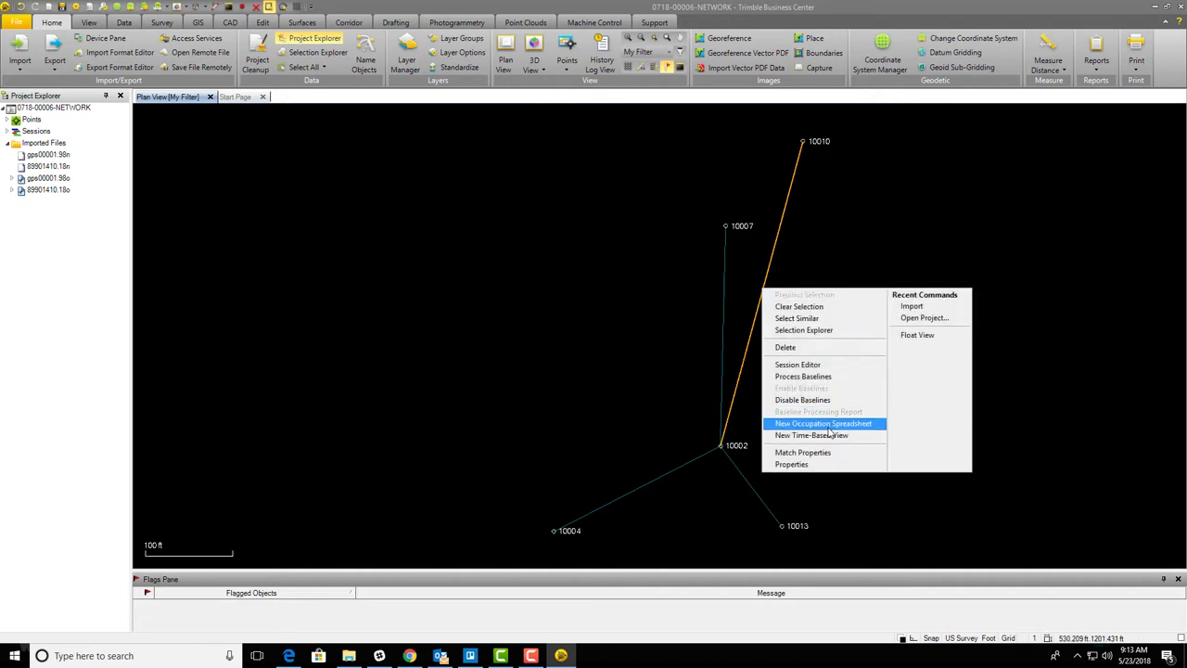
{"action": "left_click", "coordinate": [827, 465]}
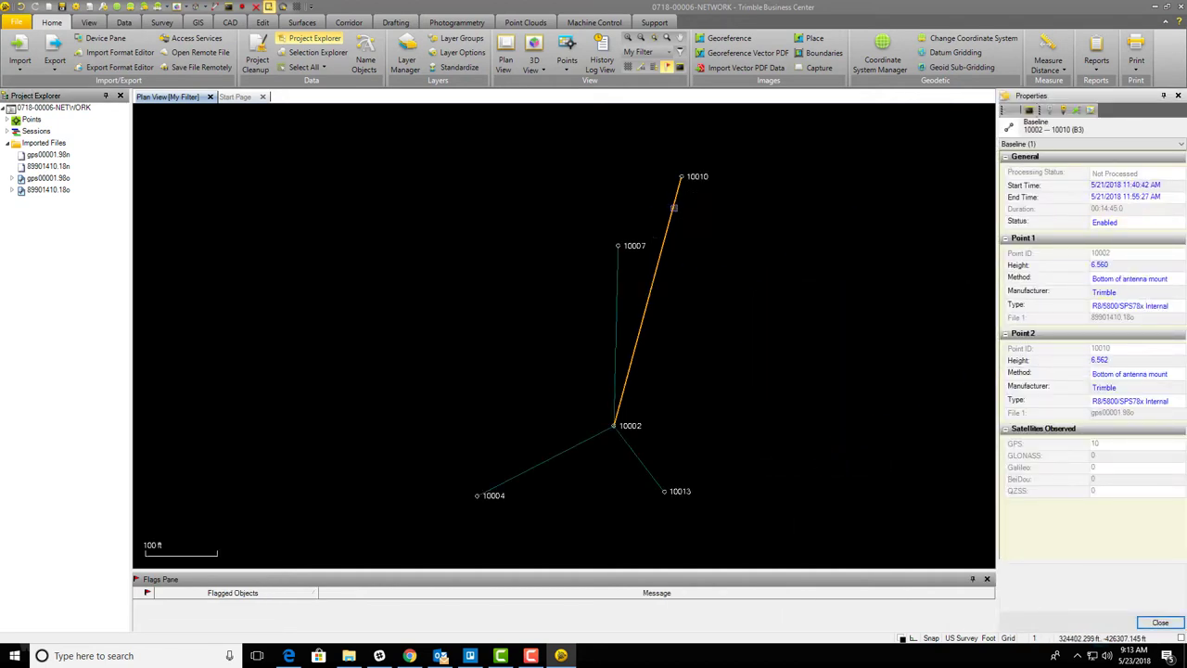
{"action": "left_click", "coordinate": [1125, 190]}
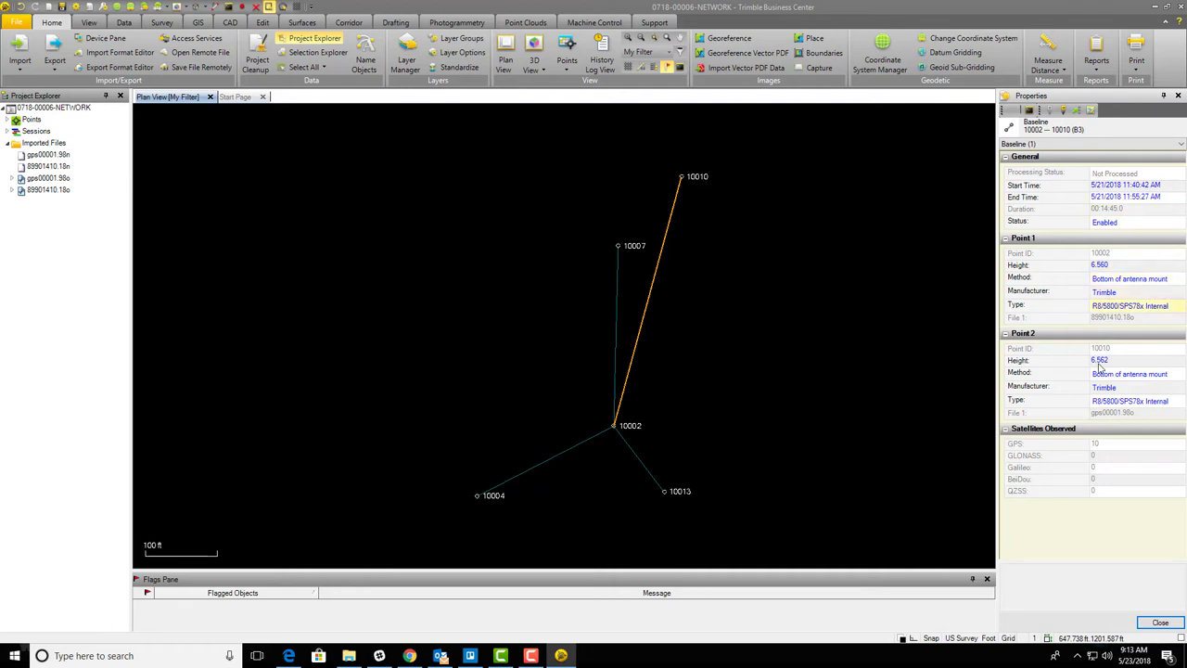
{"action": "left_click", "coordinate": [812, 309]}
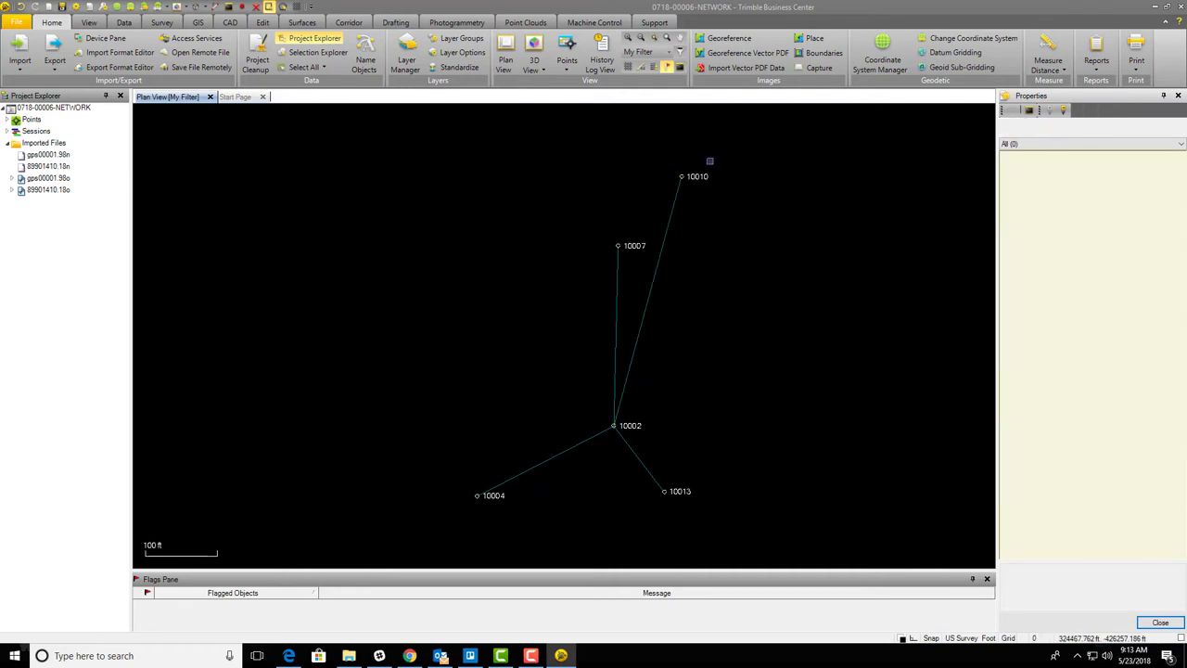
Step: Inspect the global coordinates of point 10010 and close its properties
{"action": "left_click", "coordinate": [715, 177]}
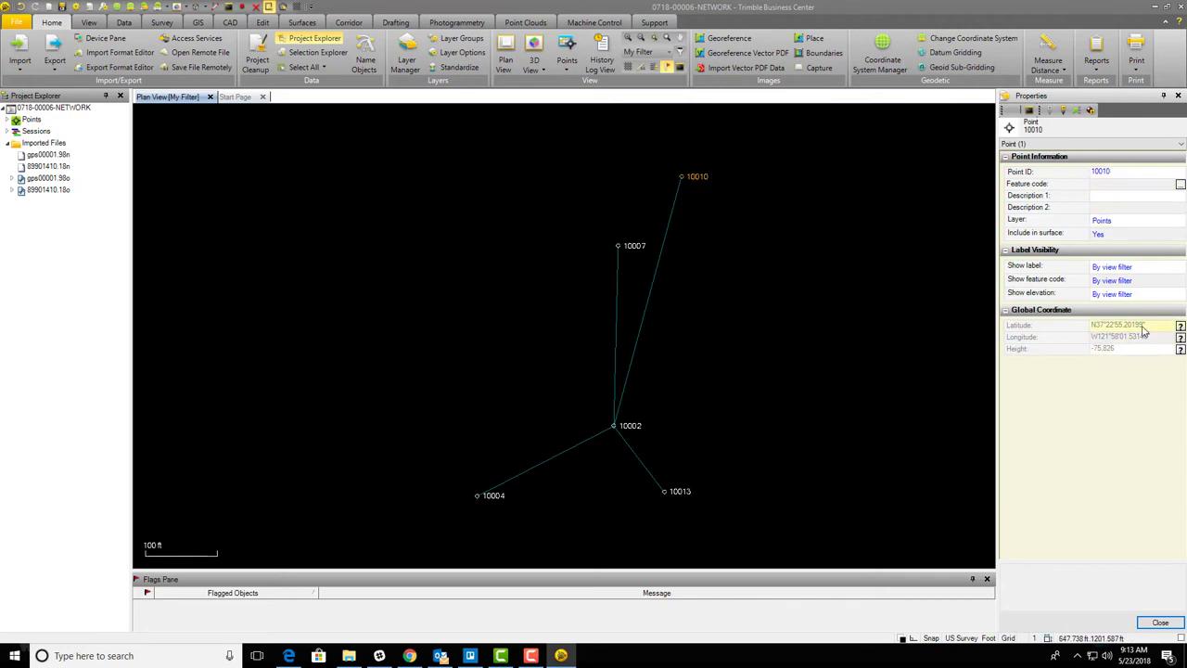
{"action": "left_click", "coordinate": [856, 363]}
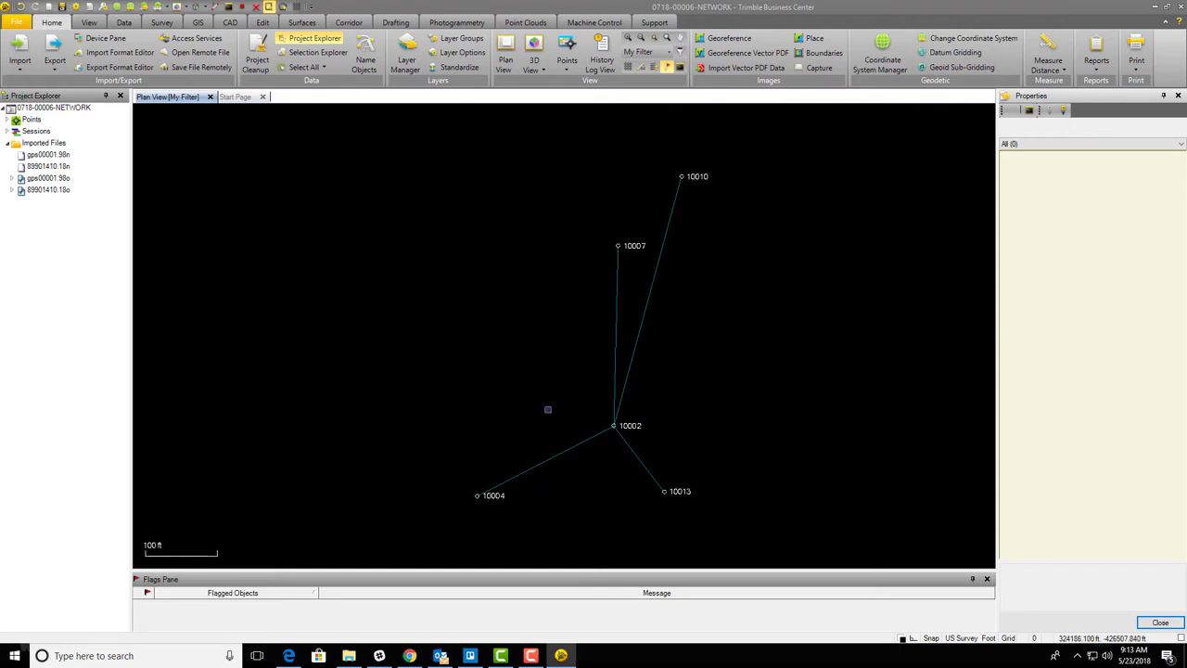
{"action": "left_click", "coordinate": [1177, 96]}
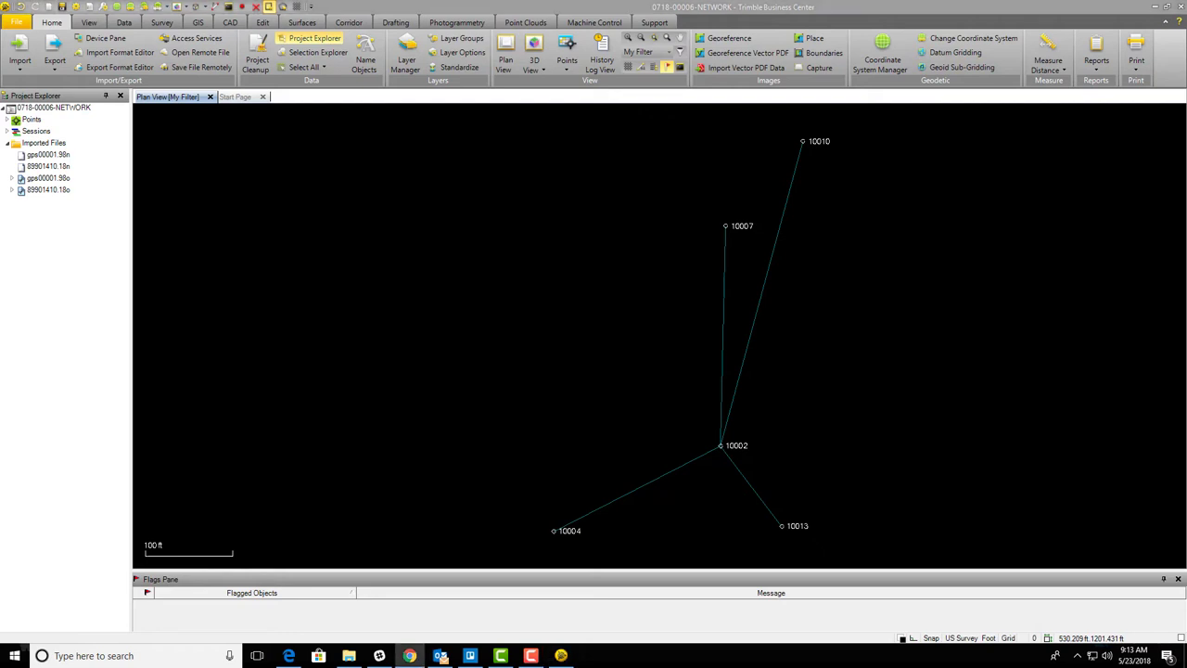
Step: Switch to Chrome, search the web for PBO RINEX and open the UNAVCO GPS/GNSS FTP data page
{"action": "left_click", "coordinate": [409, 656]}
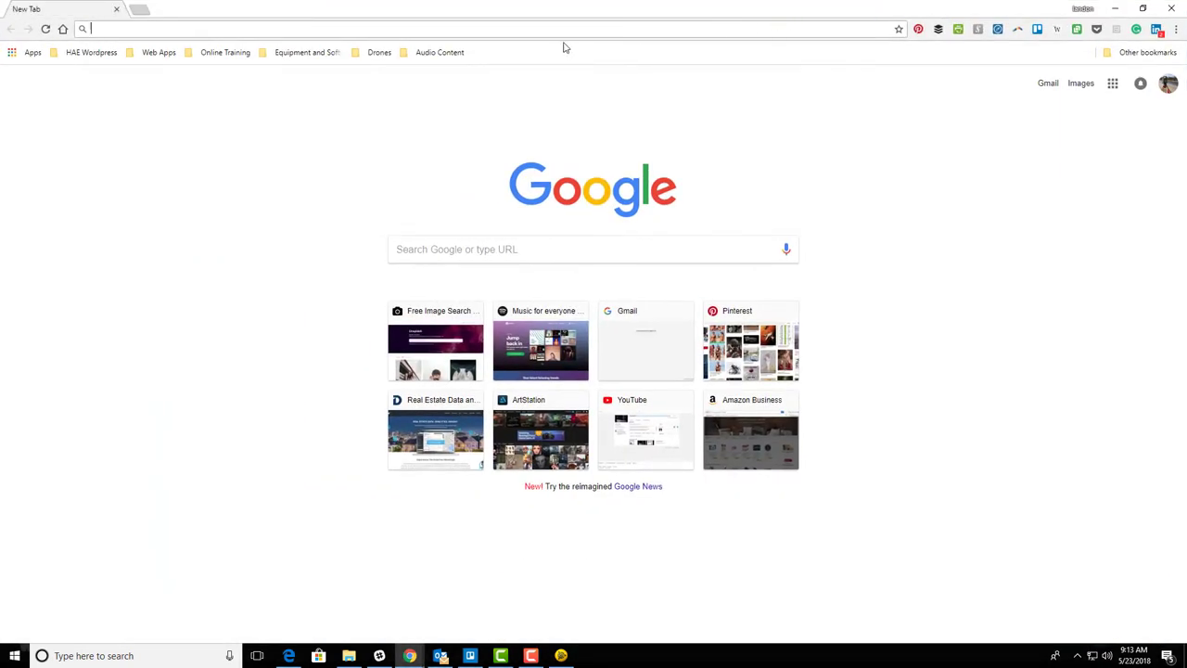
{"action": "type", "text": "PBO"}
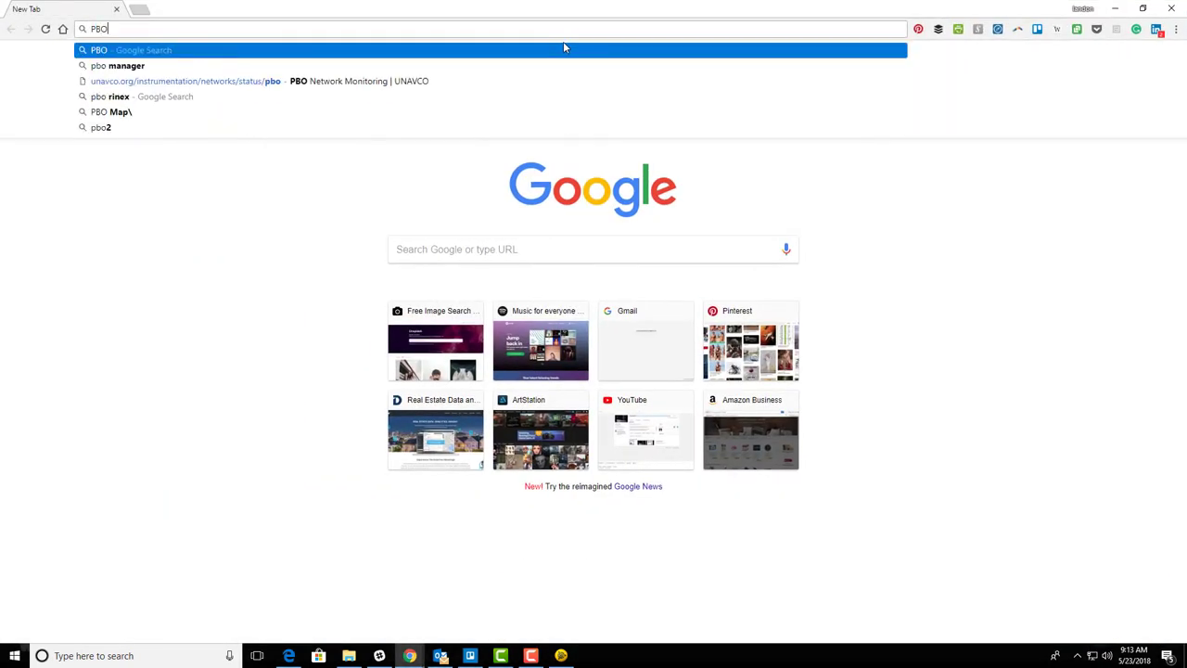
{"action": "type", "text": " RINEX"}
{"action": "key", "text": "Return"}
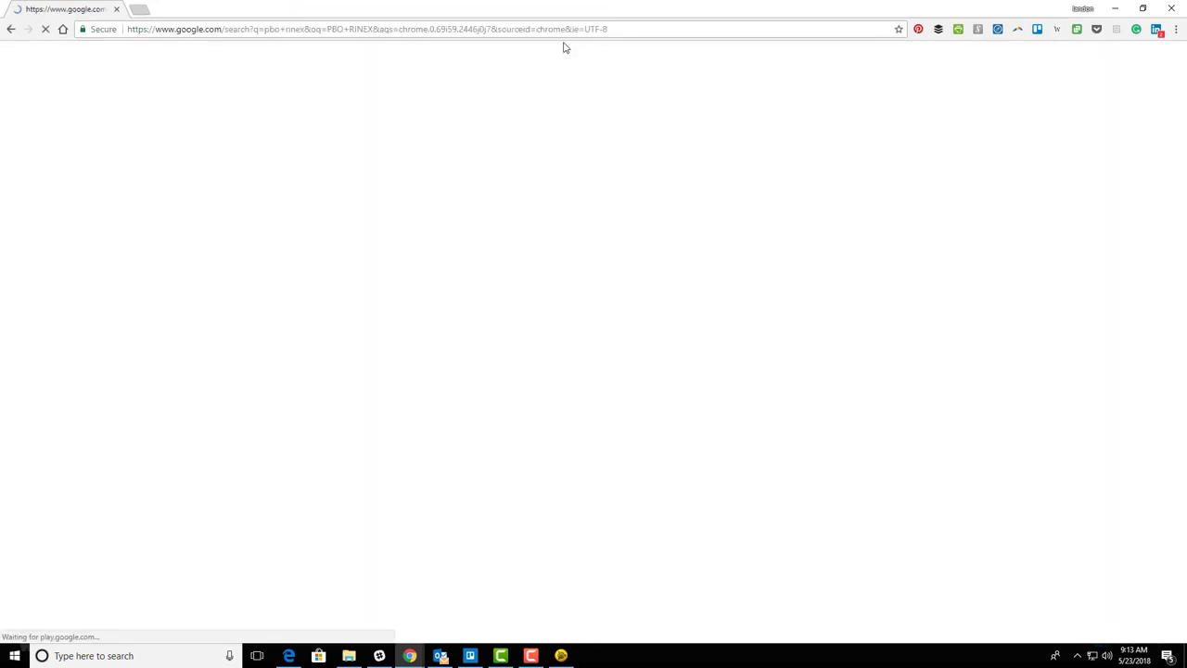
{"action": "left_click", "coordinate": [244, 156]}
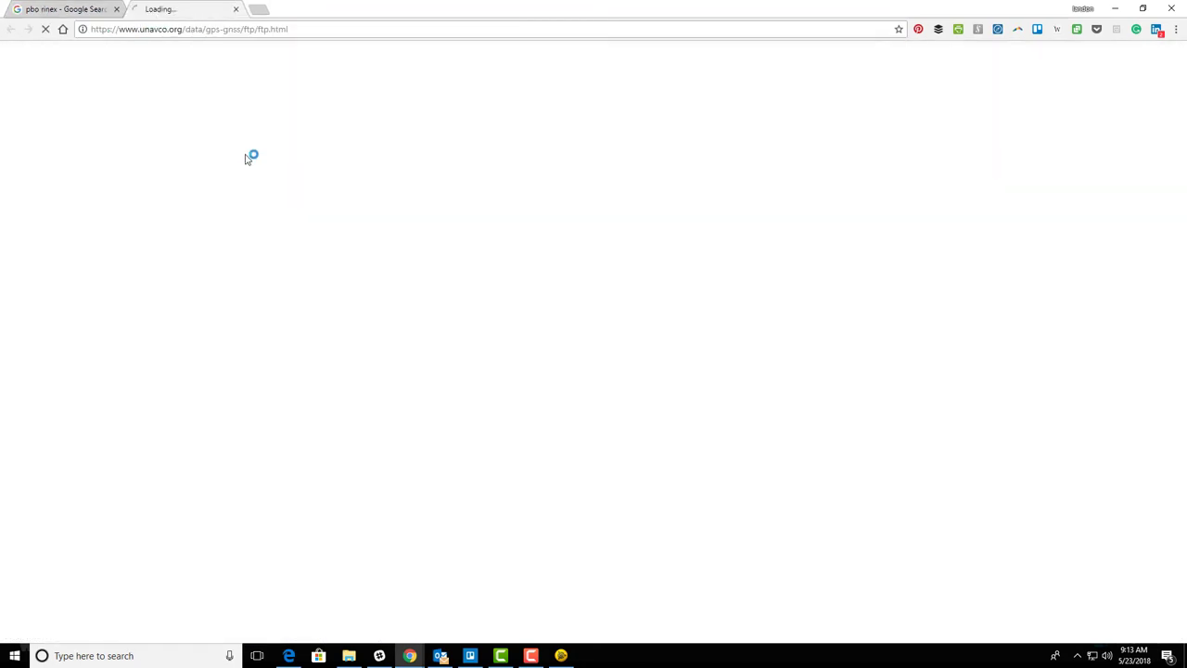
Step: Open the UNAVCO FTP server's rinex/obs/2018/141 directory of daily observation files and close the leftover search tab
{"action": "left_click", "coordinate": [118, 9]}
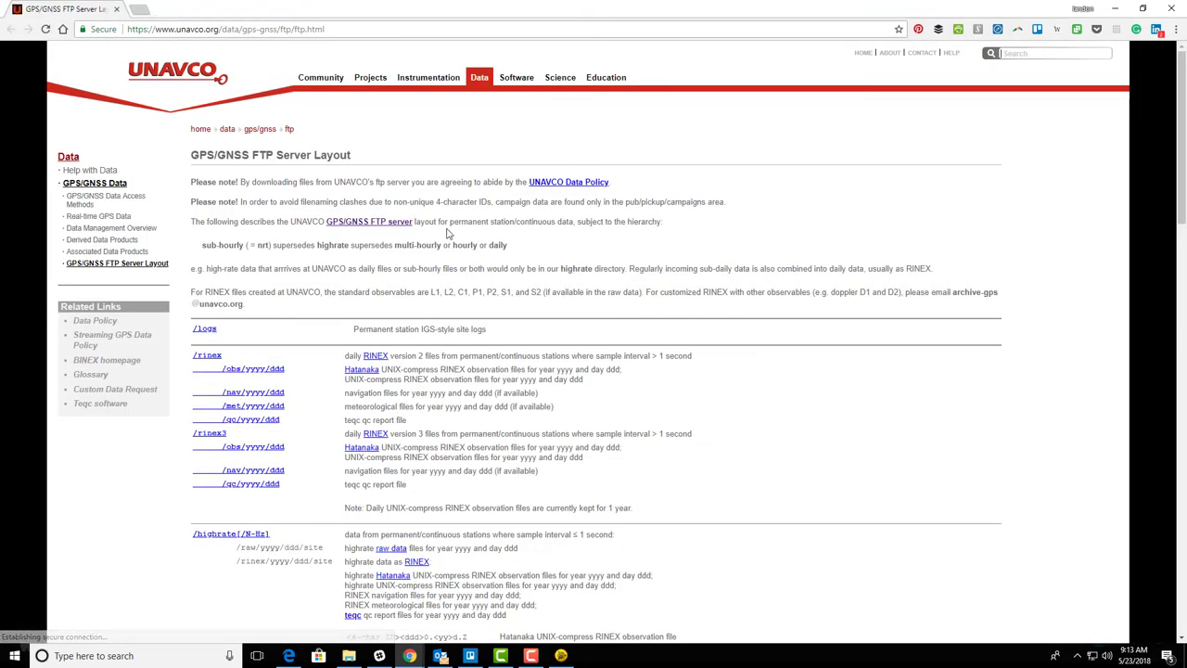
{"action": "left_click", "coordinate": [396, 228]}
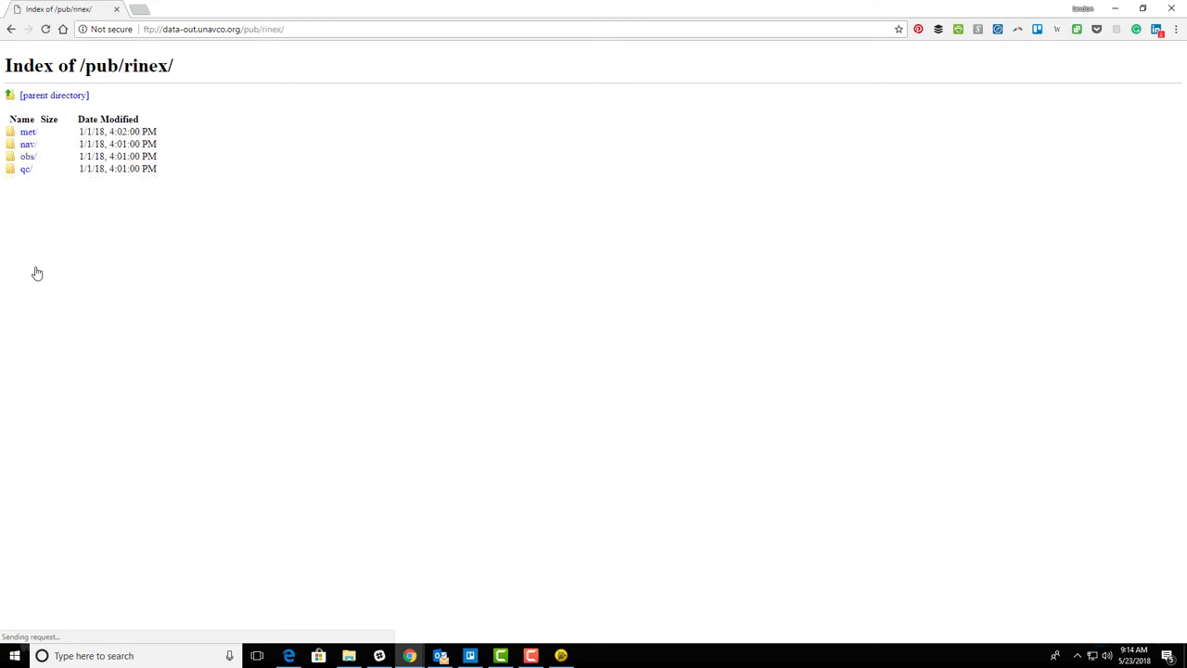
{"action": "left_click", "coordinate": [27, 156]}
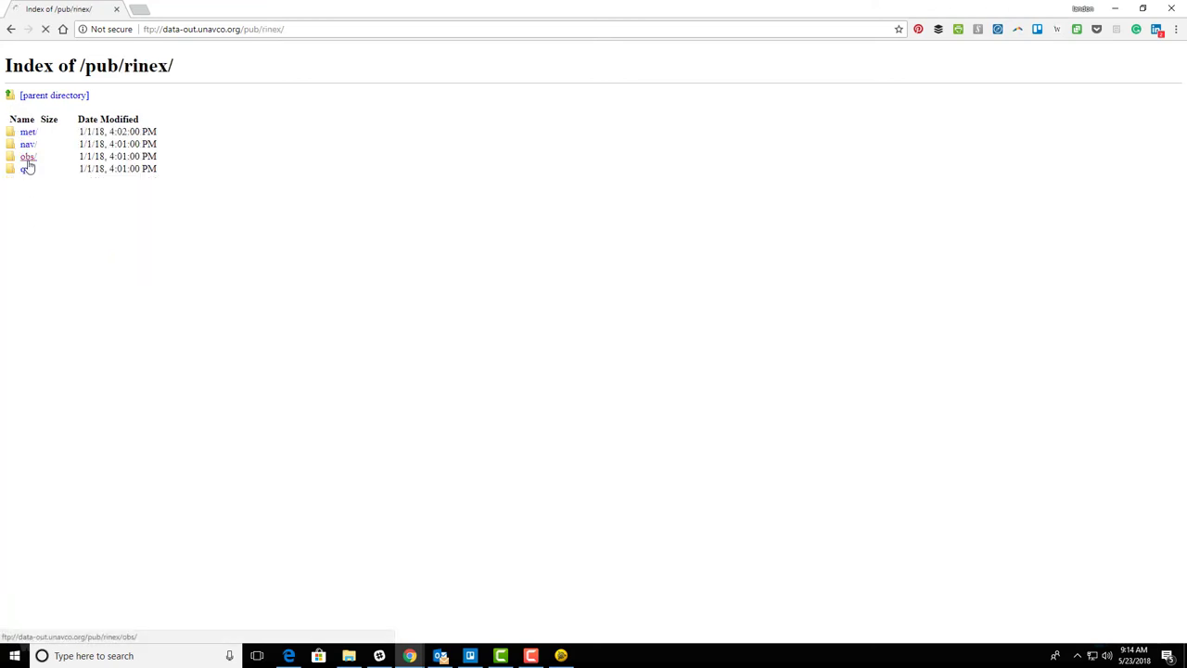
{"action": "left_click", "coordinate": [33, 454]}
{"action": "scroll", "coordinate": [115, 452], "scroll_direction": "down", "scroll_amount": 13}
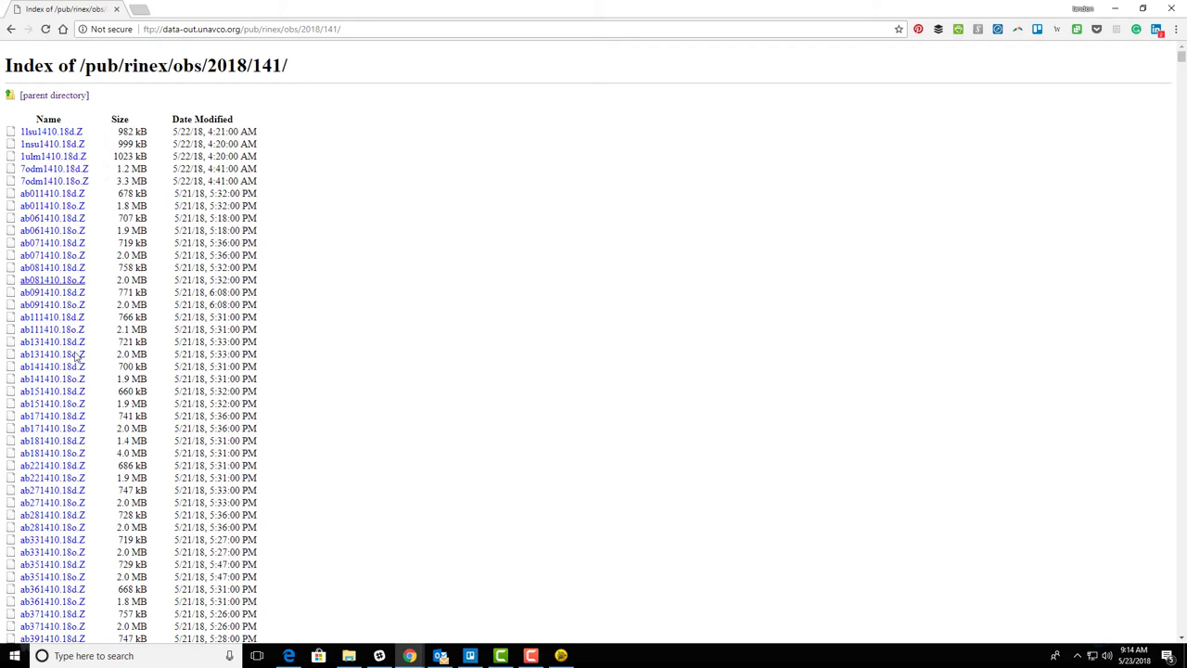
Step: Search the web for "PBO station map" in a new tab, open UNAVCO's PBO Network Monitoring page and close the search results
{"action": "left_click", "coordinate": [138, 11]}
{"action": "type", "text": "PO"}
{"action": "key", "text": "BackSpace"}
{"action": "key", "text": "BackSpace"}
{"action": "type", "text": "BO"}
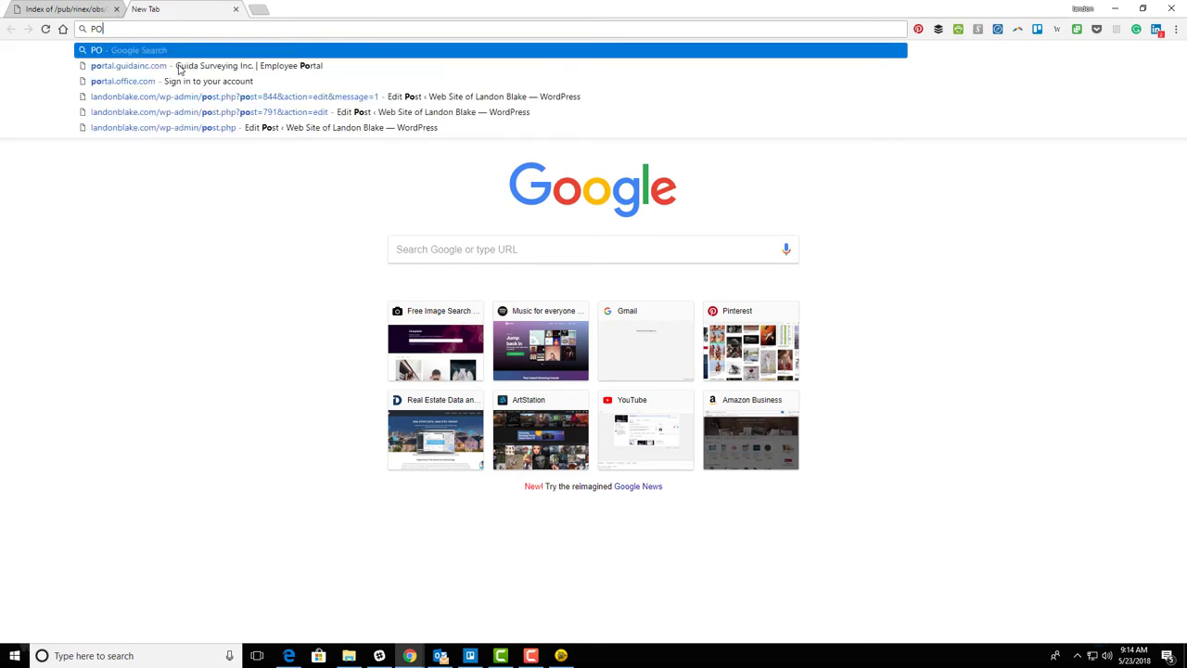
{"action": "type", "text": " STATIO"}
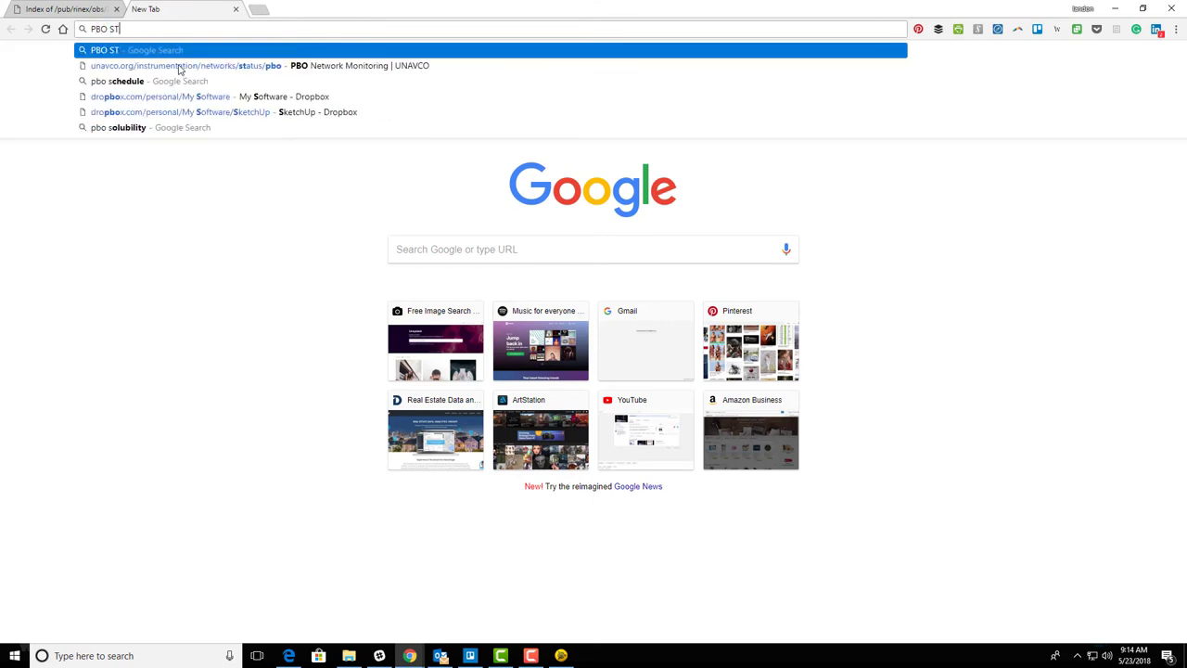
{"action": "key", "text": "BackSpace"}
{"action": "key", "text": "BackSpace"}
{"action": "key", "text": "BackSpace"}
{"action": "key", "text": "BackSpace"}
{"action": "key", "text": "BackSpace"}
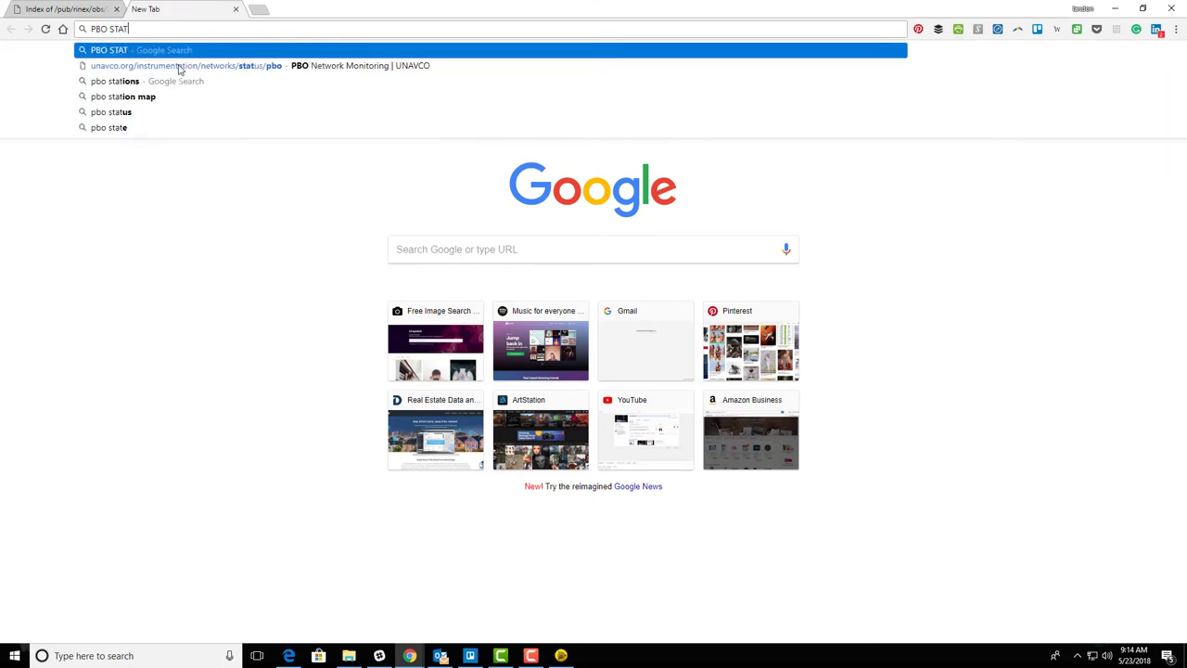
{"action": "type", "text": "tation map"}
{"action": "key", "text": "Return"}
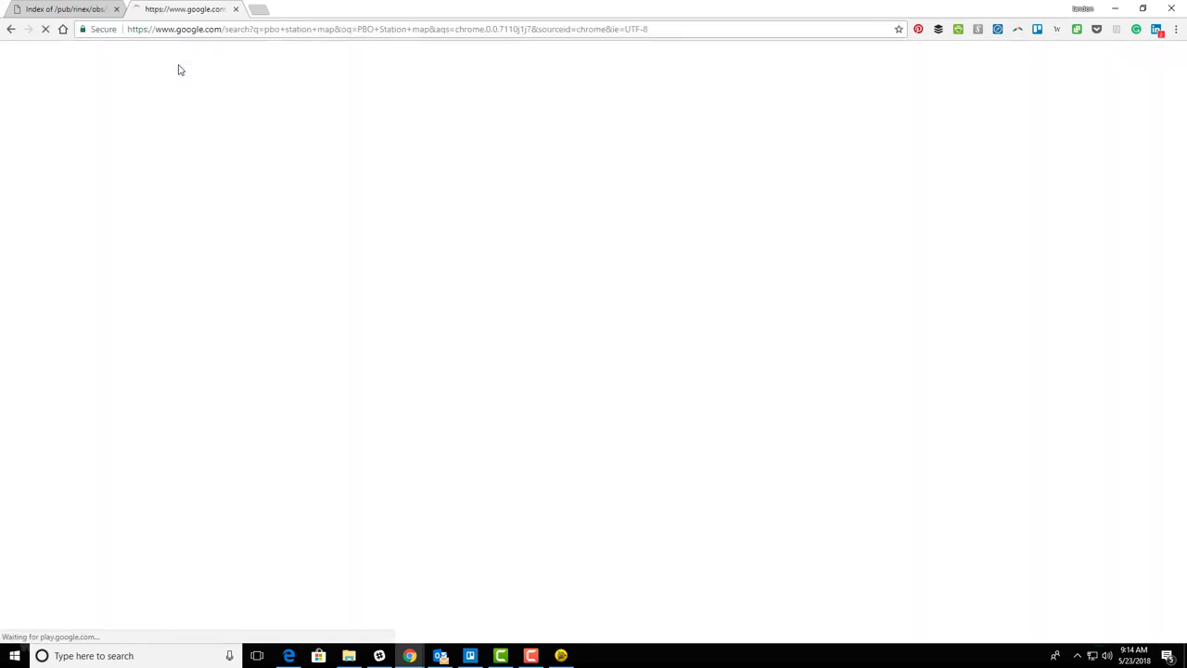
{"action": "left_click", "coordinate": [223, 155]}
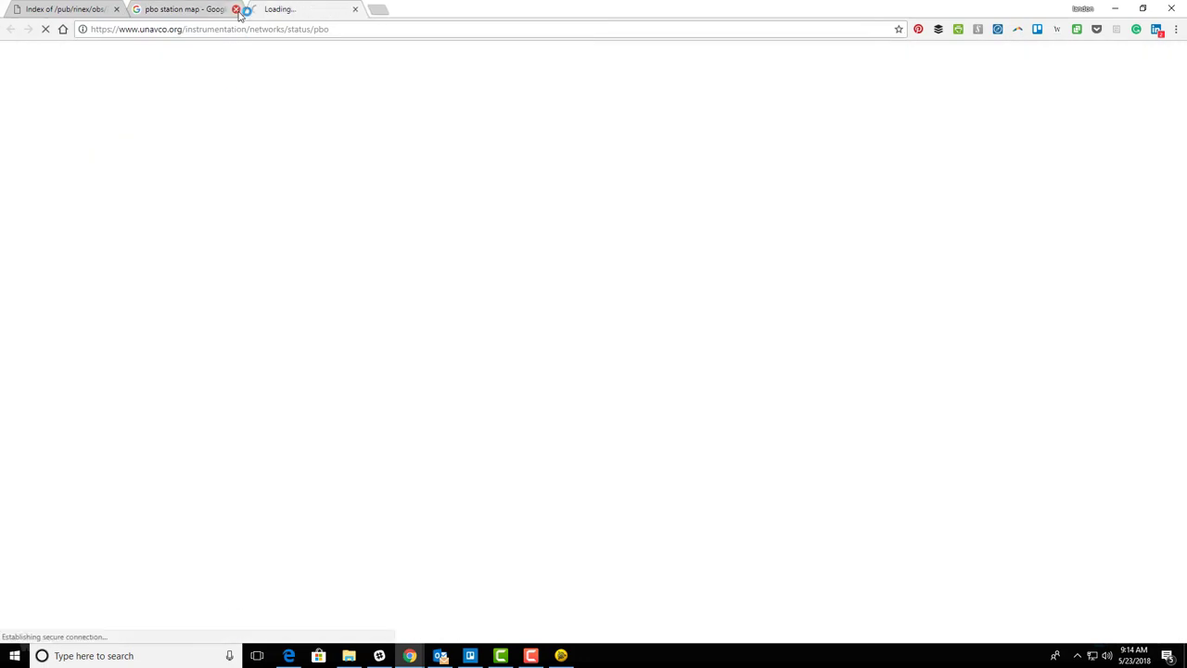
{"action": "left_click", "coordinate": [235, 8]}
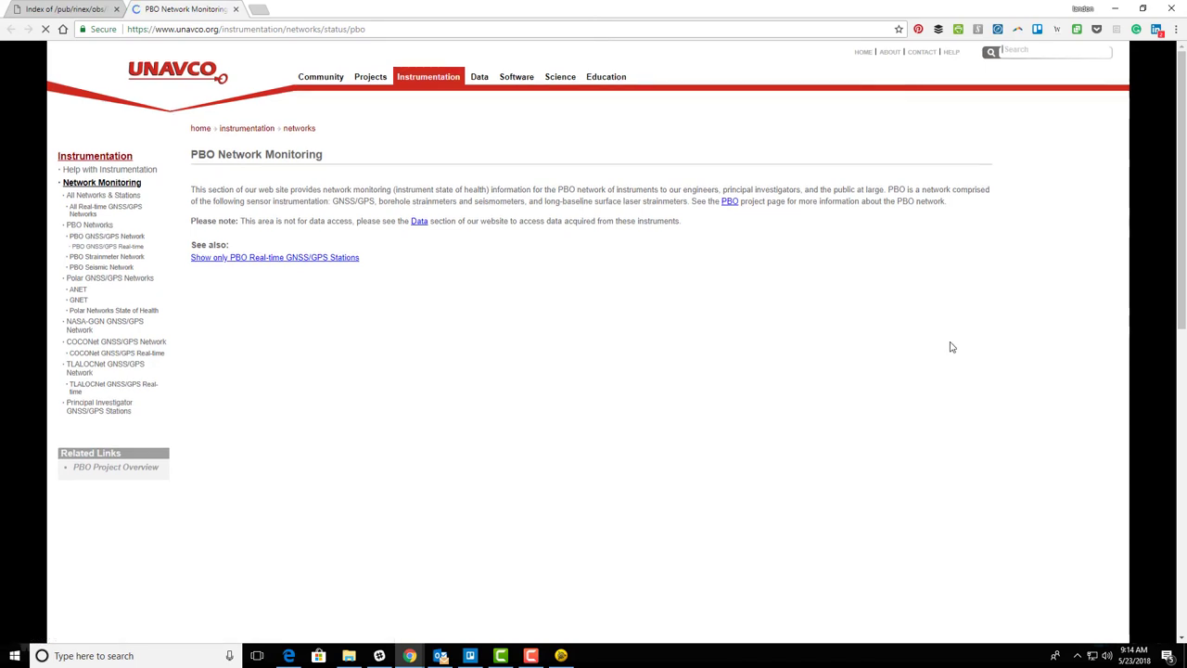
Step: Locate the PBO stations around San Jose and the southern San Francisco Bay on the network map
{"action": "scroll", "coordinate": [952, 345], "scroll_direction": "down", "scroll_amount": 3}
{"action": "scroll", "coordinate": [952, 347], "scroll_direction": "up", "scroll_amount": 1}
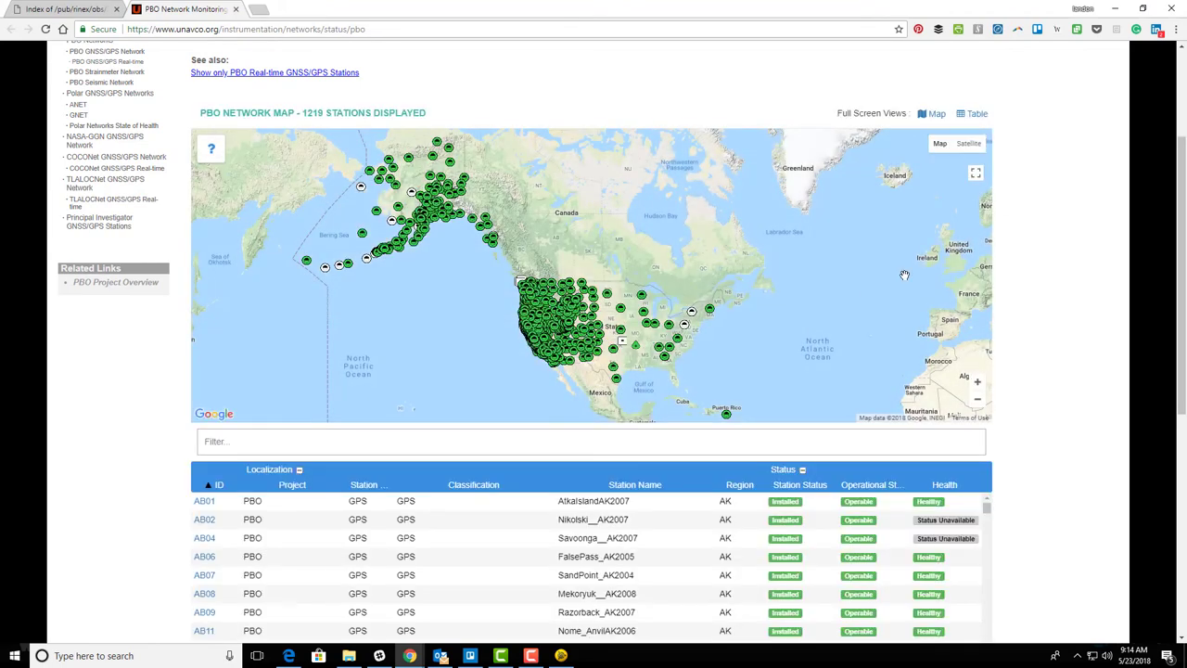
{"action": "double_click", "coordinate": [978, 383]}
{"action": "left_click", "coordinate": [977, 382]}
{"action": "left_click", "coordinate": [978, 382]}
{"action": "left_click_drag", "start_coordinate": [733, 179], "coordinate": [567, 133]}
{"action": "left_click_drag", "start_coordinate": [594, 310], "coordinate": [576, 232]}
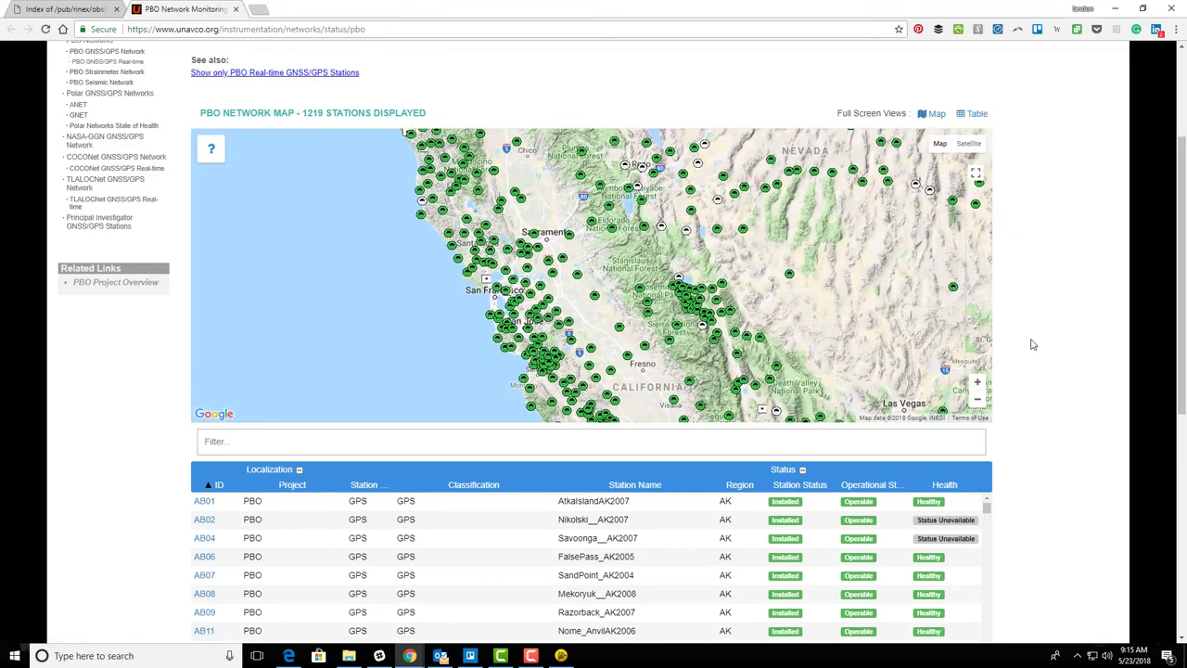
{"action": "left_click", "coordinate": [977, 382]}
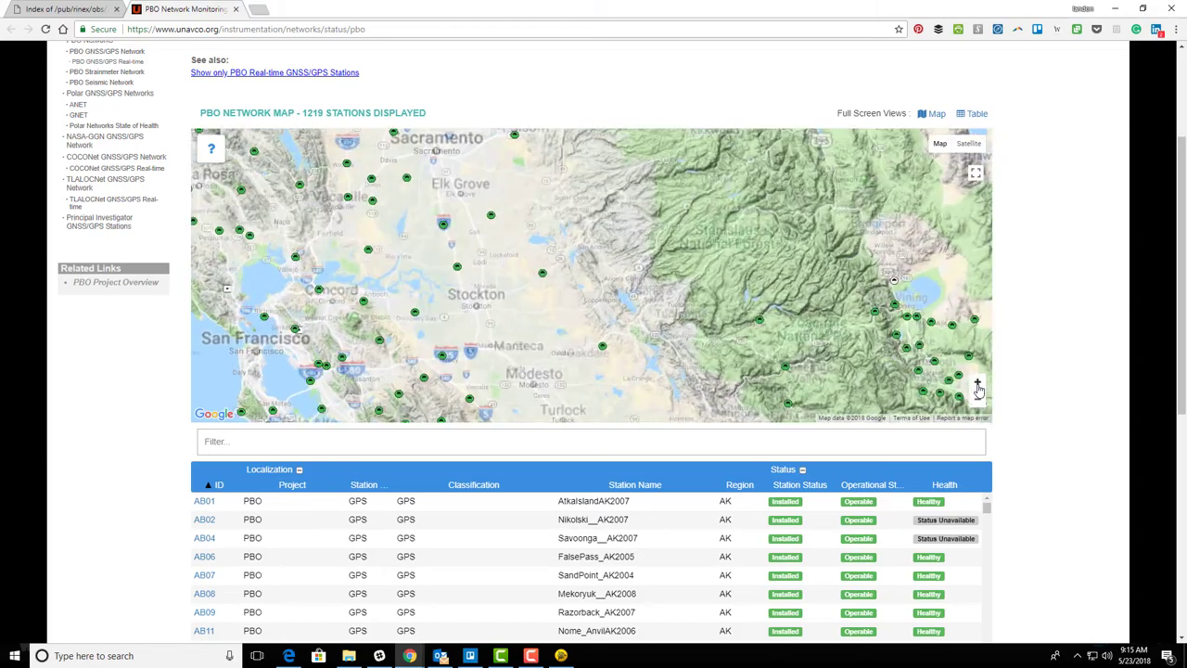
{"action": "left_click_drag", "start_coordinate": [278, 371], "coordinate": [776, 171]}
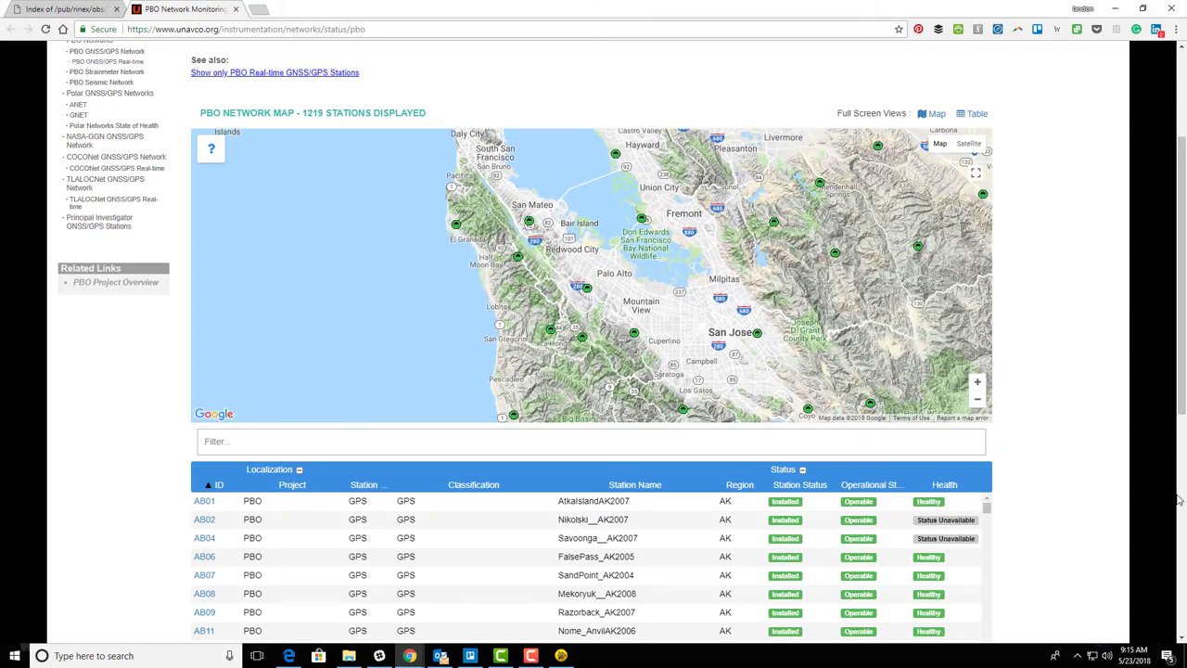
{"action": "left_click", "coordinate": [976, 384]}
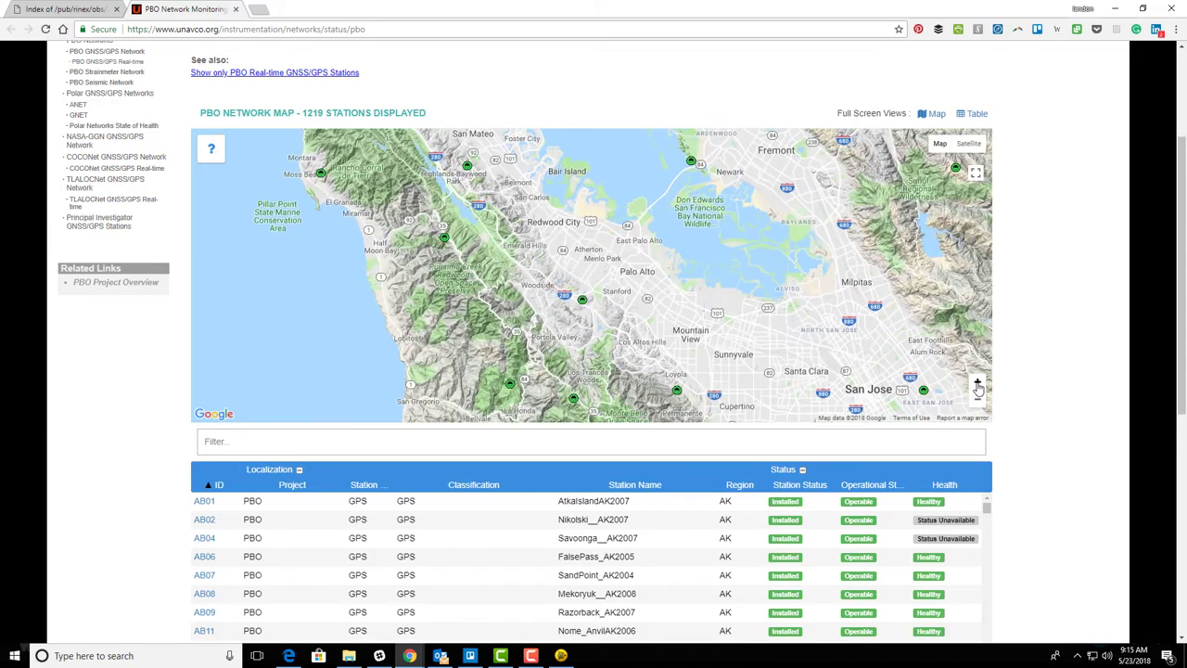
{"action": "left_click", "coordinate": [977, 384]}
{"action": "left_click_drag", "start_coordinate": [726, 309], "coordinate": [670, 265]}
{"action": "left_click_drag", "start_coordinate": [983, 330], "coordinate": [914, 334]}
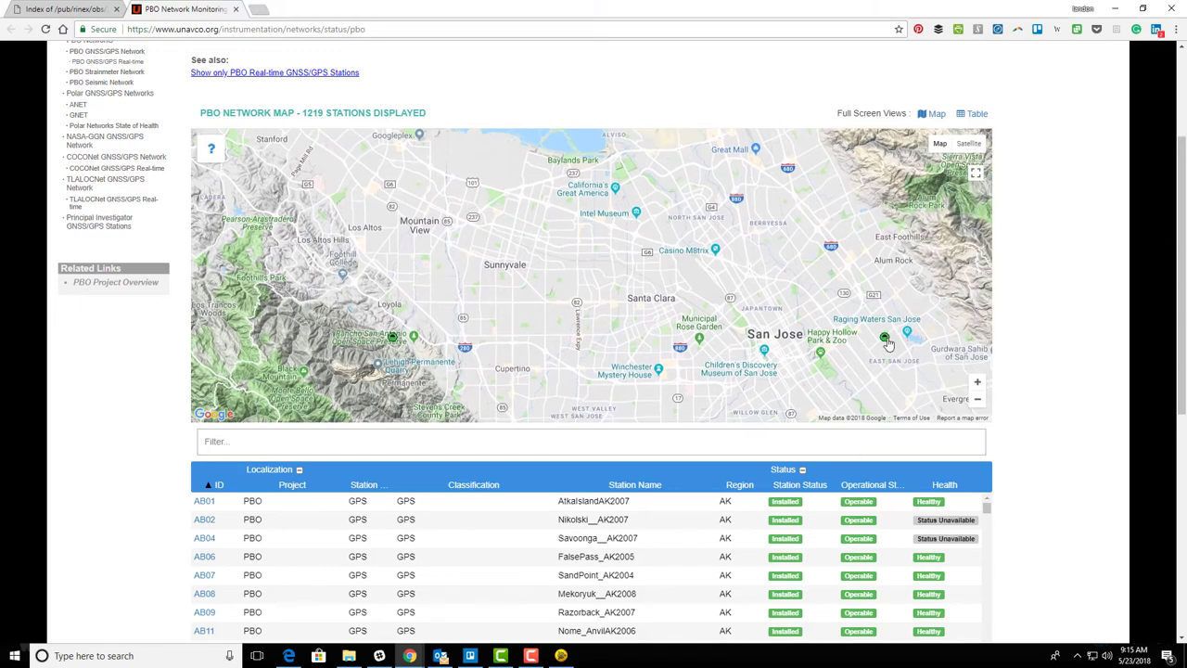
Step: Inspect the details of the stations in east San Jose, west of Cupertino, and beside the bay near Fremont
{"action": "left_click", "coordinate": [885, 338]}
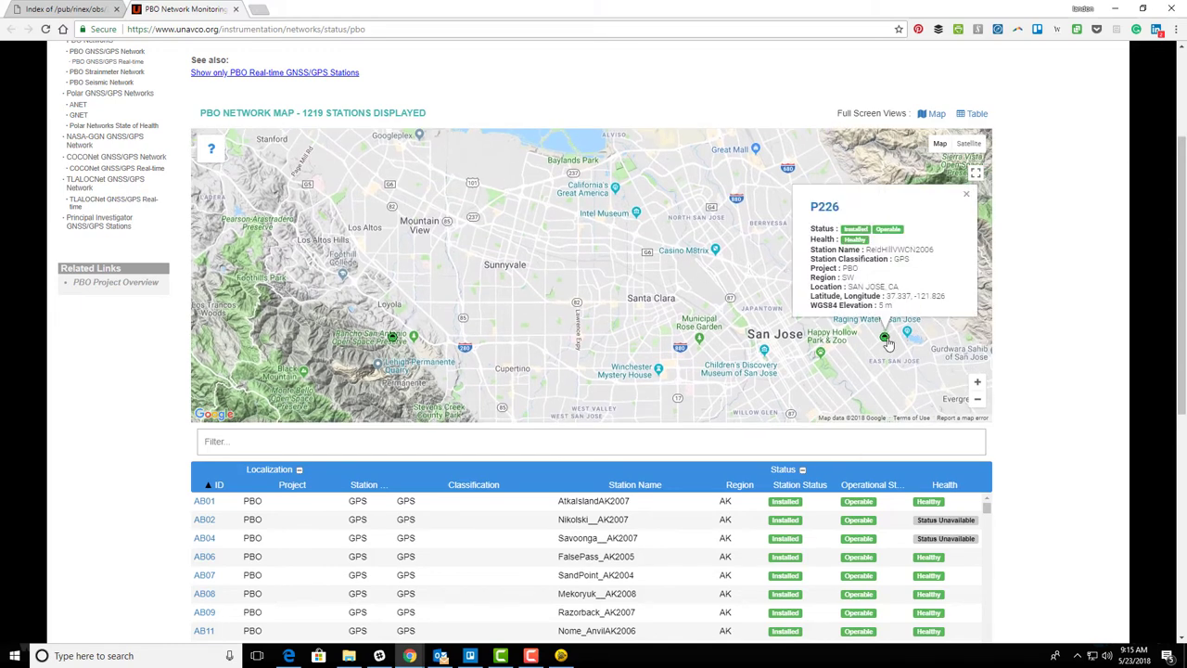
{"action": "left_click", "coordinate": [393, 338]}
{"action": "mouse_move", "coordinate": [634, 228]}
{"action": "left_mouse_down"}
{"action": "mouse_move", "coordinate": [626, 269]}
{"action": "mouse_move", "coordinate": [477, 278]}
{"action": "mouse_move", "coordinate": [487, 246]}
{"action": "mouse_move", "coordinate": [603, 279]}
{"action": "mouse_move", "coordinate": [722, 273]}
{"action": "mouse_move", "coordinate": [696, 357]}
{"action": "left_mouse_up"}
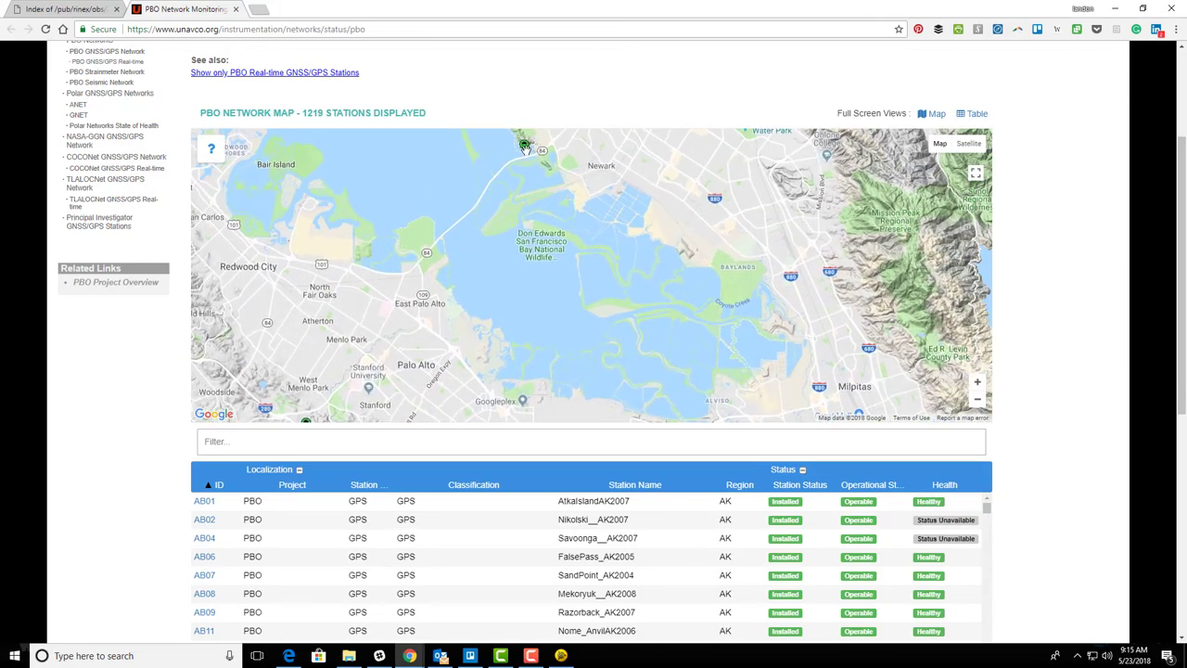
{"action": "left_click", "coordinate": [528, 162]}
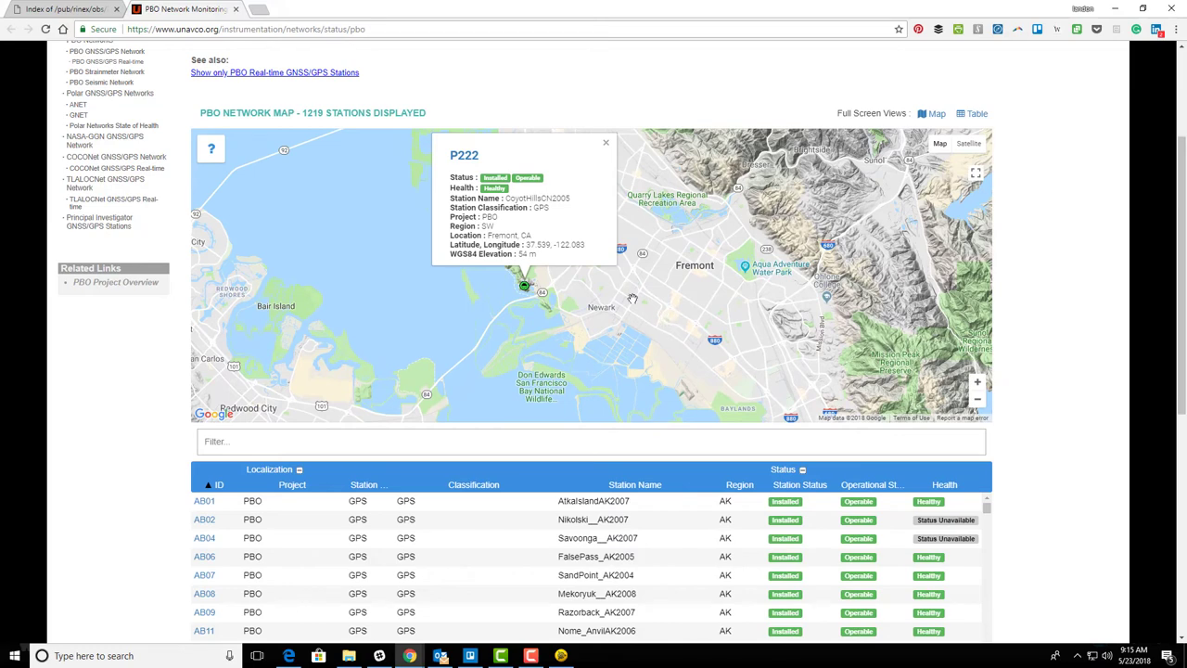
Step: Return to the 2018/141 observation file listing and start saving the linked file p2211410.18d.Z
{"action": "left_click", "coordinate": [90, 13]}
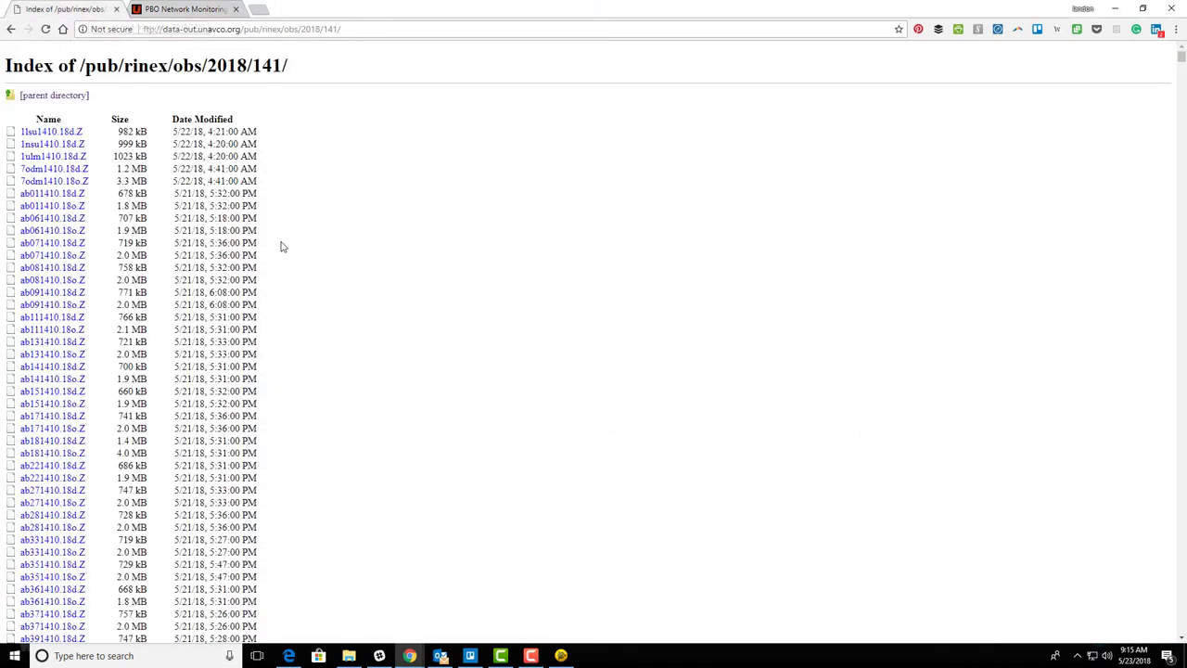
{"action": "scroll", "coordinate": [189, 381], "scroll_direction": "down", "scroll_amount": 10}
{"action": "scroll", "coordinate": [188, 380], "scroll_direction": "down", "scroll_amount": 4}
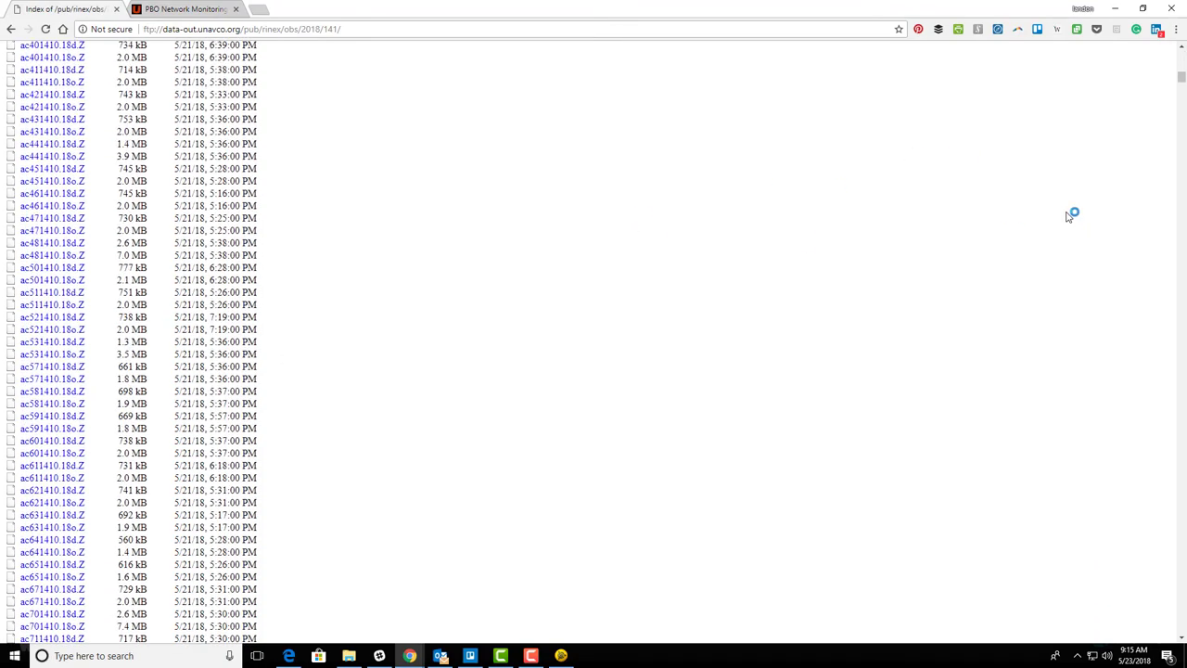
{"action": "left_click_drag", "start_coordinate": [1184, 89], "coordinate": [1142, 358]}
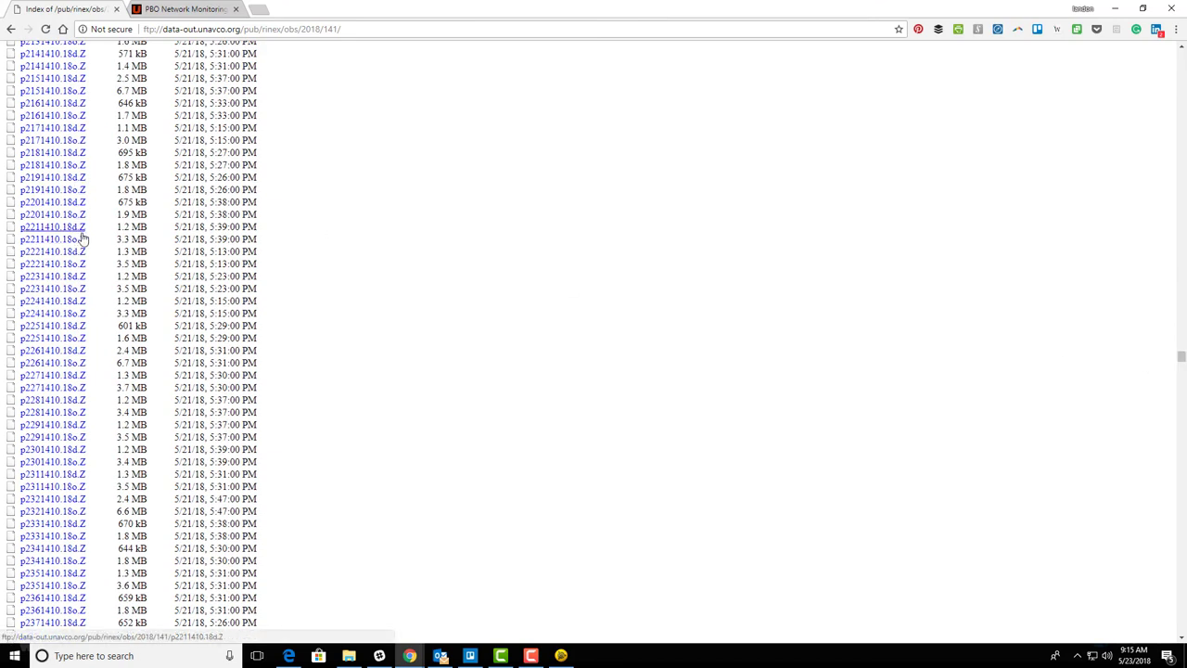
{"action": "right_click", "coordinate": [61, 230]}
{"action": "left_click", "coordinate": [105, 302]}
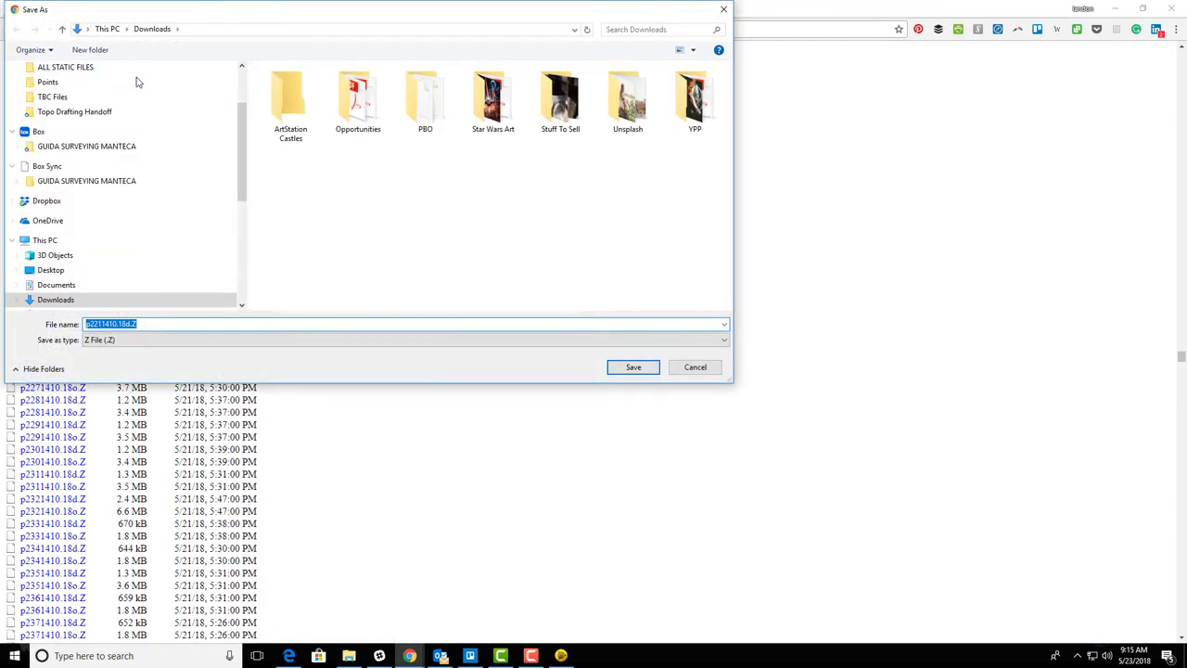
Step: Set the save location to job 0718-00006.0001's Survey\TBC\NETWORK\Import folder, under _J Job Nor Cal\07_CV_JOBS\2018 on Job_Cad-Dublin (L:)
{"action": "left_click_drag", "start_coordinate": [242, 181], "coordinate": [124, 244]}
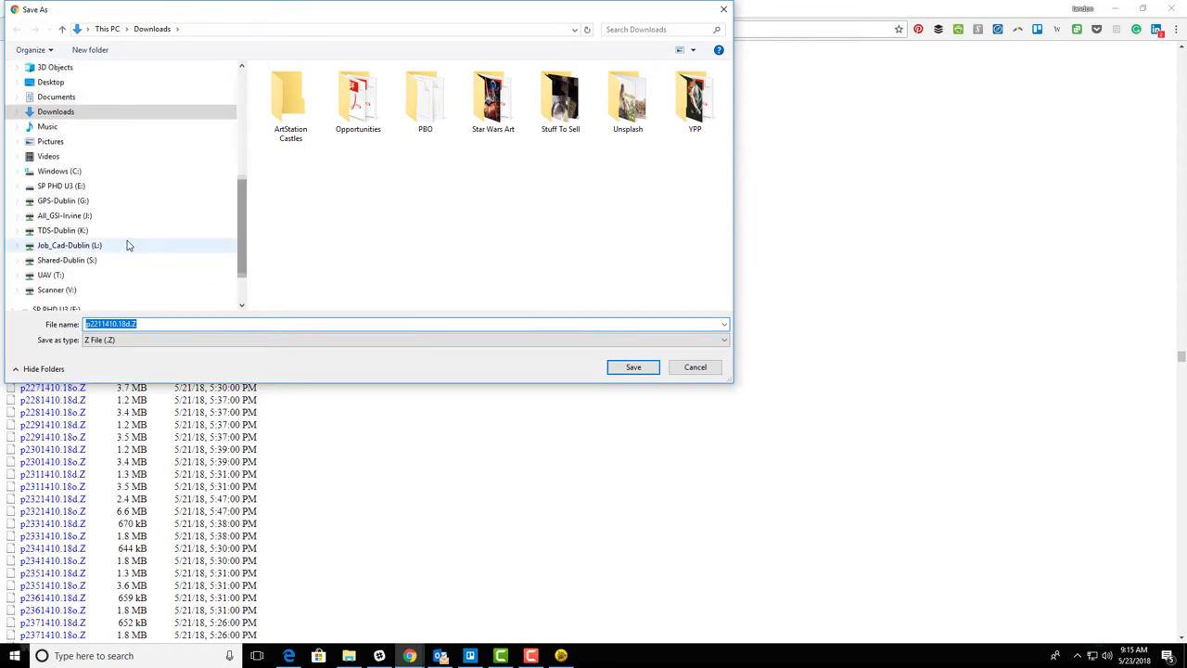
{"action": "left_click", "coordinate": [131, 250]}
{"action": "double_click", "coordinate": [286, 88]}
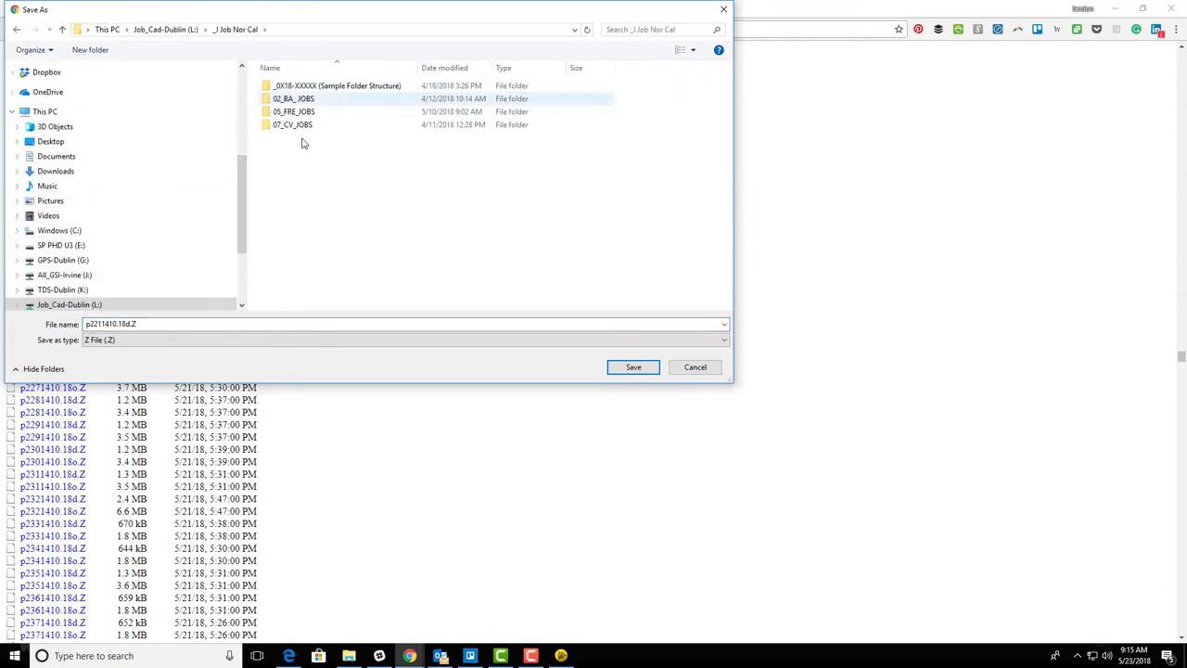
{"action": "double_click", "coordinate": [300, 126]}
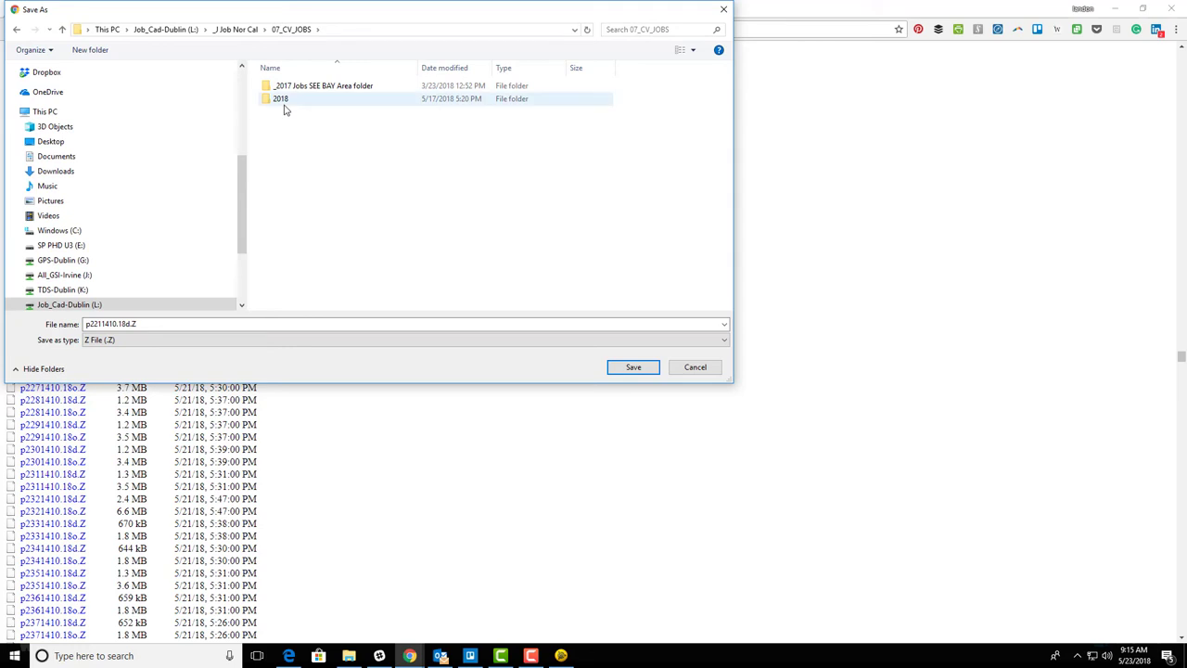
{"action": "double_click", "coordinate": [287, 100]}
{"action": "double_click", "coordinate": [306, 151]}
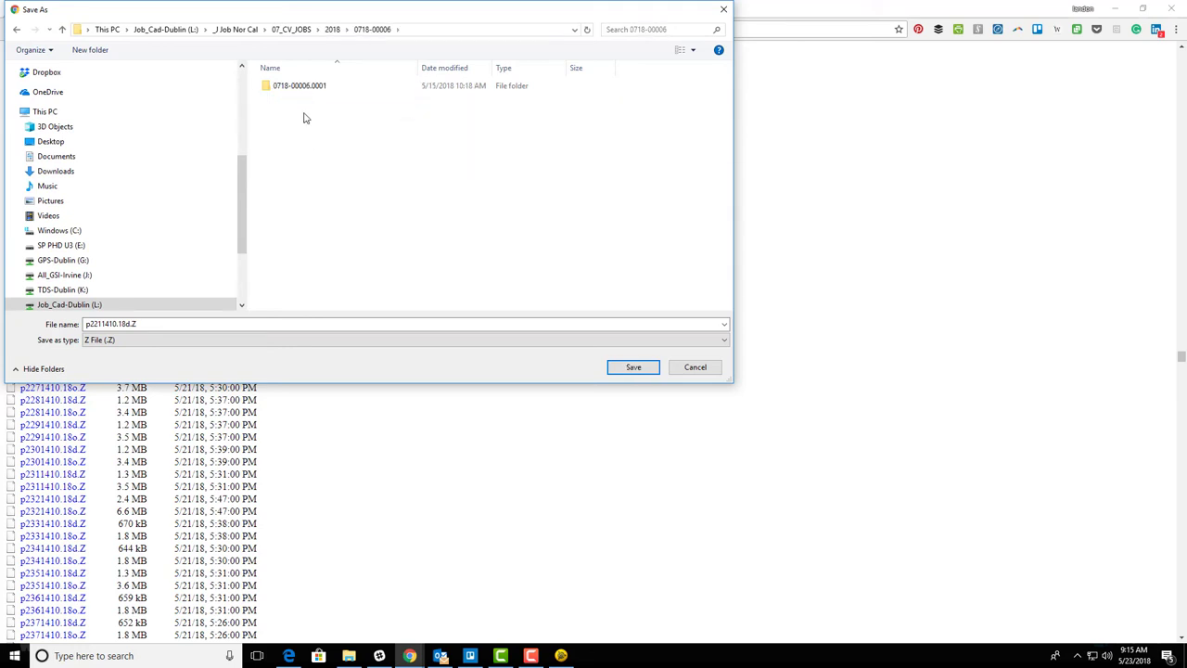
{"action": "double_click", "coordinate": [309, 87]}
{"action": "double_click", "coordinate": [287, 124]}
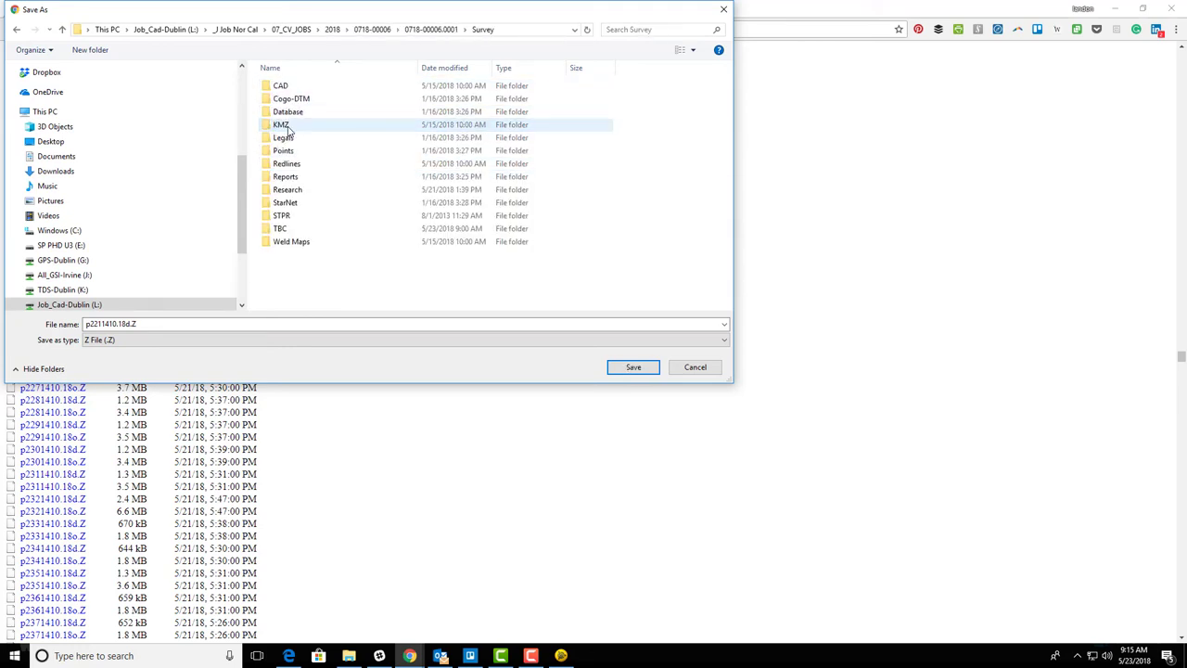
{"action": "double_click", "coordinate": [281, 229]}
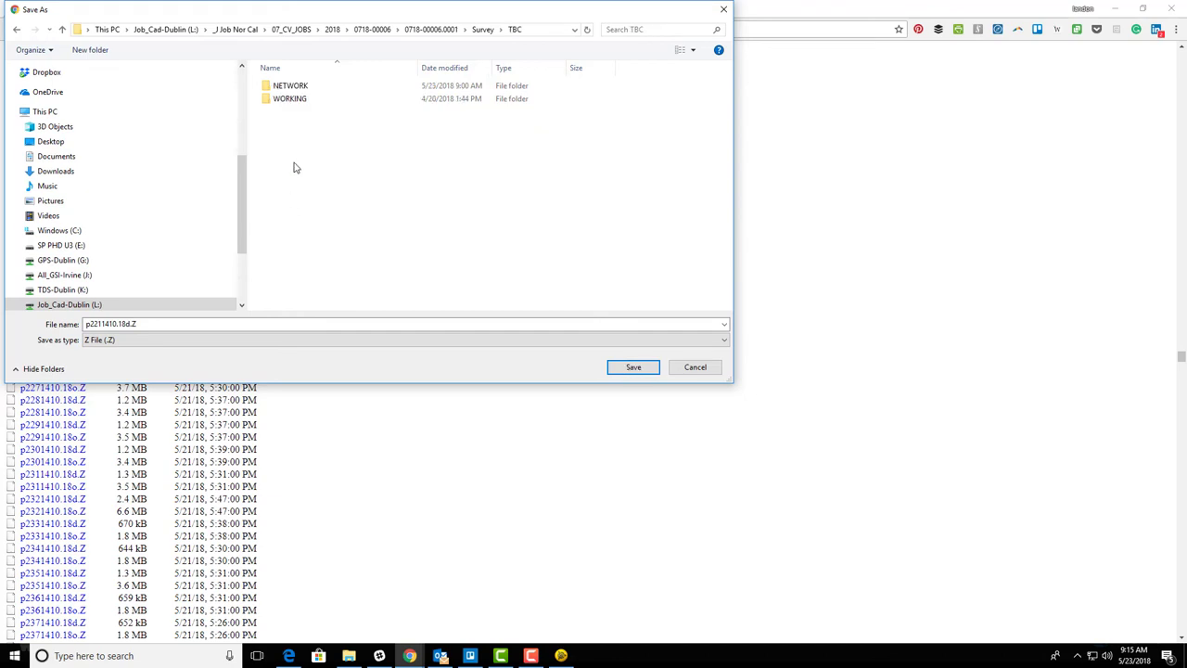
{"action": "double_click", "coordinate": [295, 86]}
{"action": "left_click", "coordinate": [288, 113]}
{"action": "double_click", "coordinate": [289, 112]}
Step: Create a folder named GNSS inside the Import folder and open it
{"action": "right_click", "coordinate": [364, 150]}
{"action": "mouse_move", "coordinate": [394, 268]}
{"action": "left_click", "coordinate": [554, 268]}
{"action": "type", "text": "GNSS"}
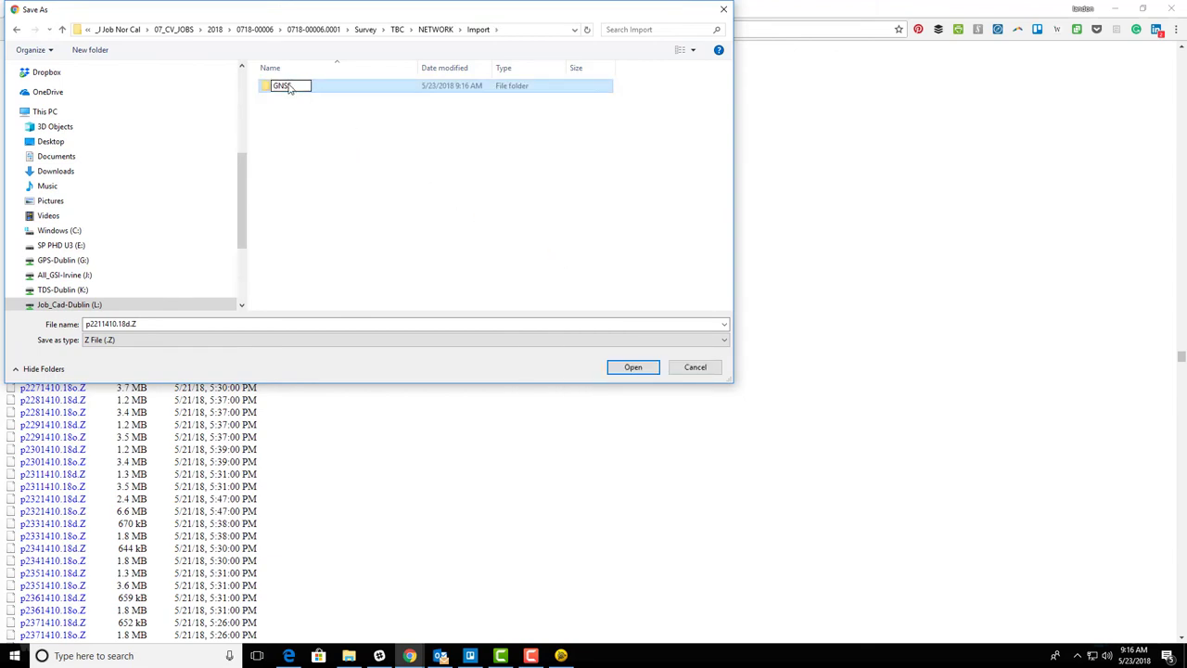
{"action": "key", "text": "Return"}
{"action": "key", "text": "Return"}
Step: Create a PBO subfolder inside GNSS and save p2211410.18d.Z in it
{"action": "right_click", "coordinate": [370, 154]}
{"action": "mouse_move", "coordinate": [451, 276]}
{"action": "left_click", "coordinate": [564, 275]}
{"action": "type", "text": "PBO"}
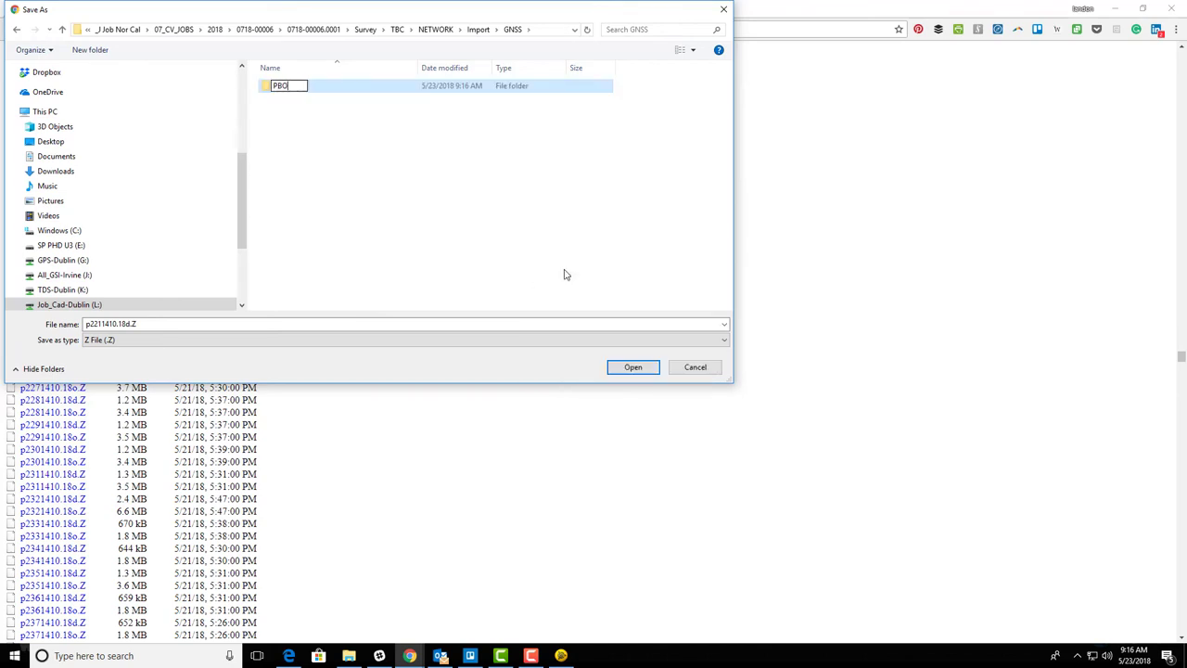
{"action": "key", "text": "Return"}
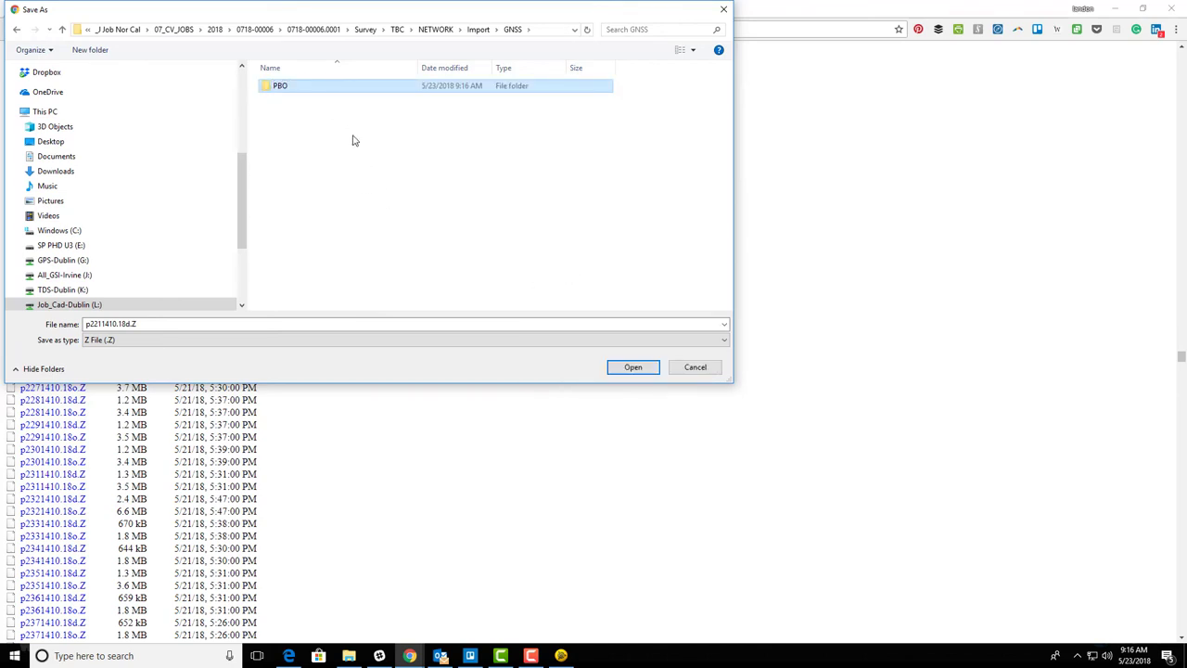
{"action": "double_click", "coordinate": [283, 86]}
{"action": "left_click", "coordinate": [616, 372]}
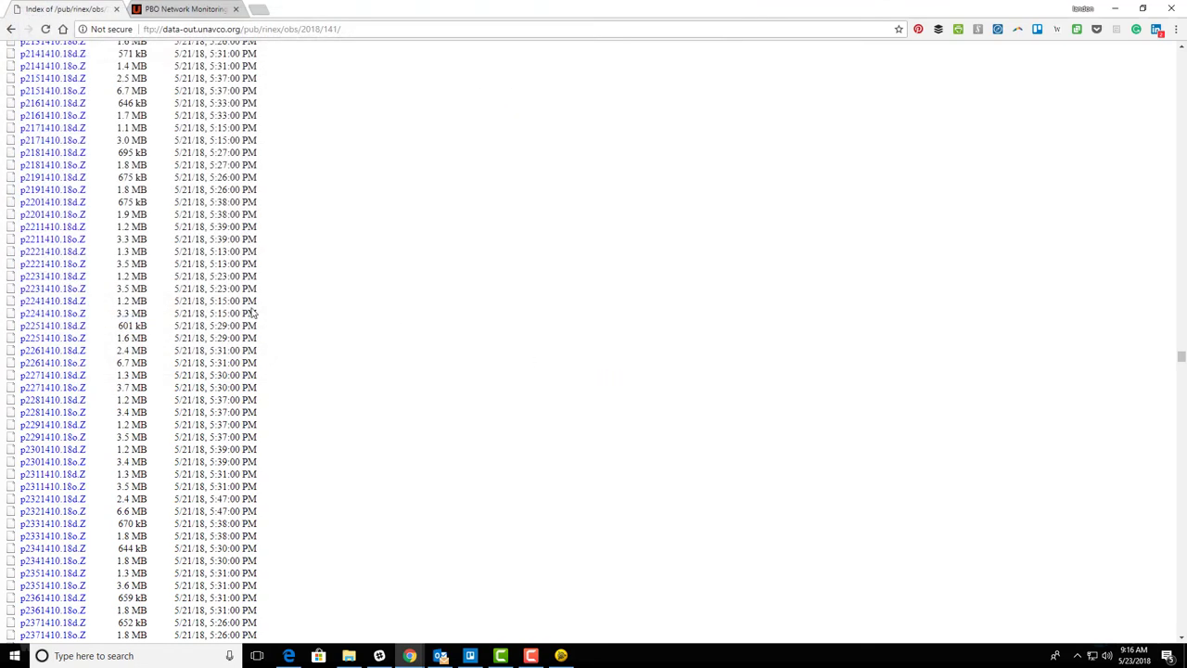
Step: Save the linked files p2221410.18o.Z and p2211410.18o.Z from the 2018/141 listing in the PBO folder
{"action": "right_click", "coordinate": [60, 269]}
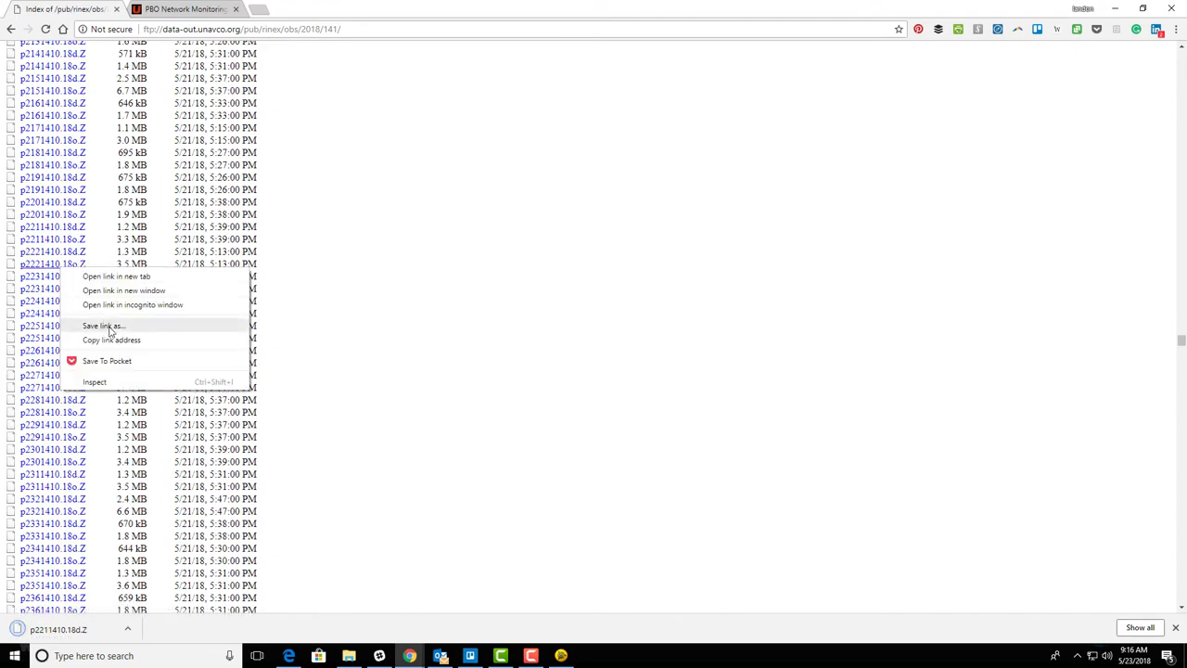
{"action": "left_click", "coordinate": [102, 327]}
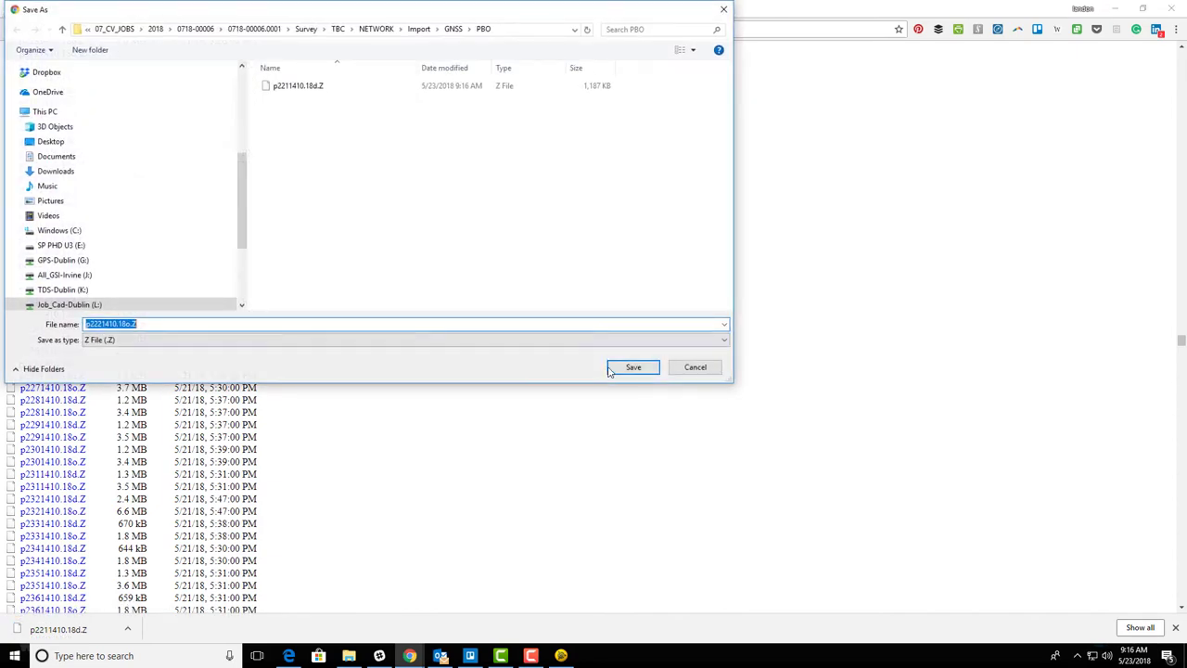
{"action": "left_click", "coordinate": [618, 370]}
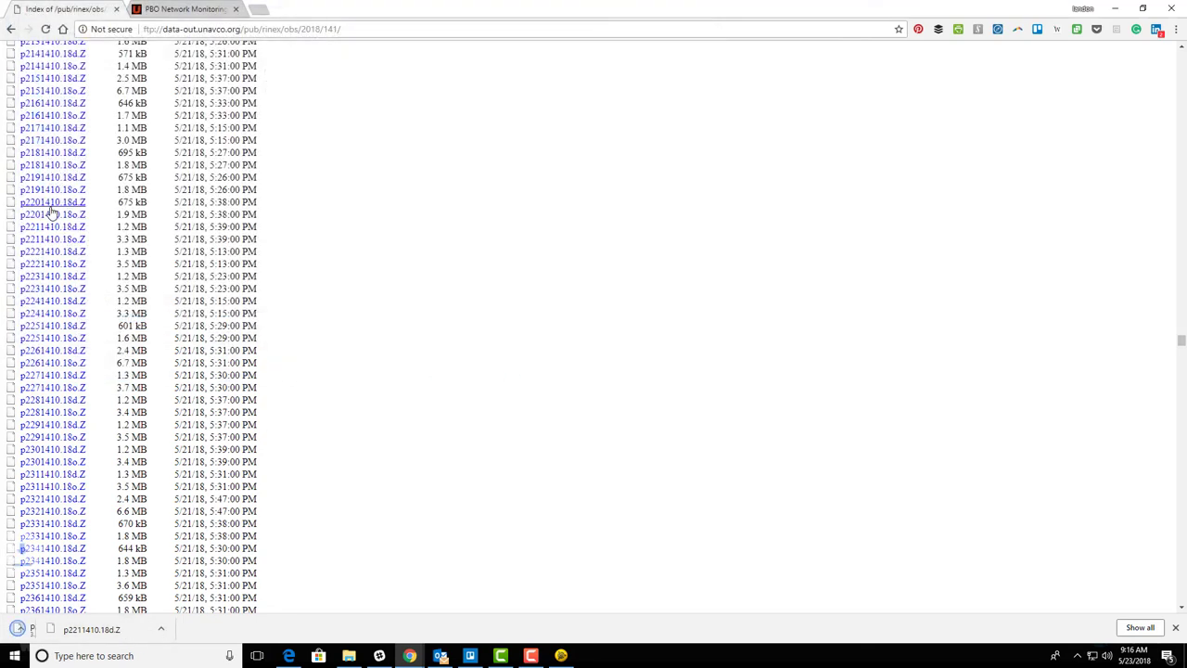
{"action": "right_click", "coordinate": [51, 243]}
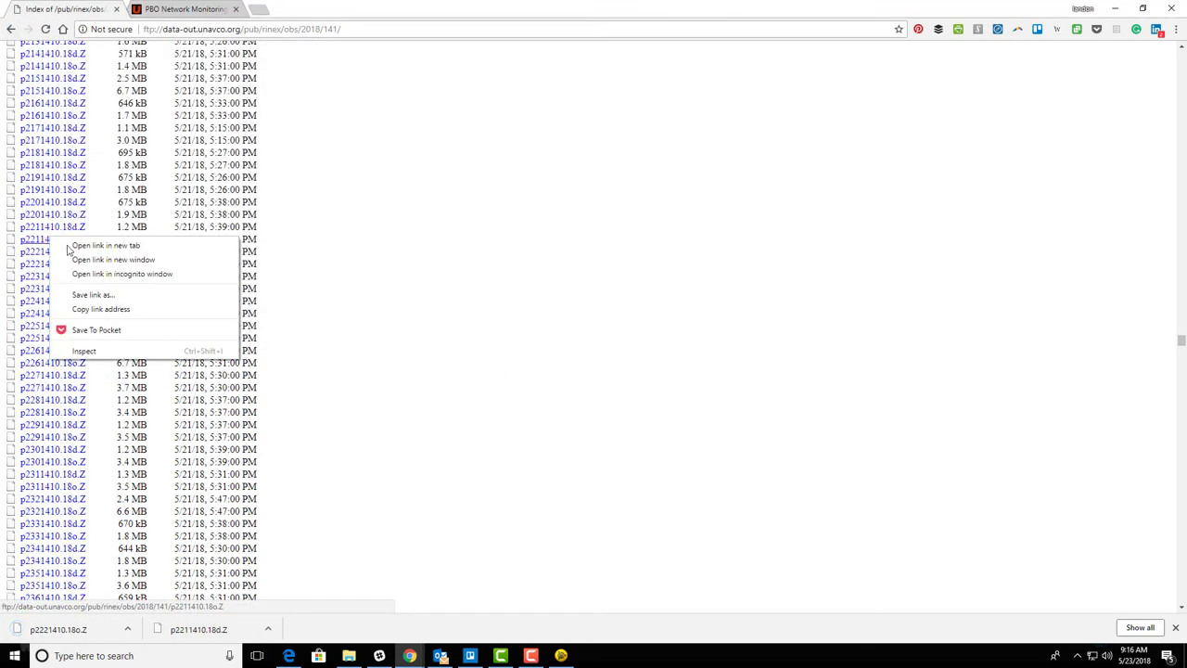
{"action": "left_click", "coordinate": [96, 295]}
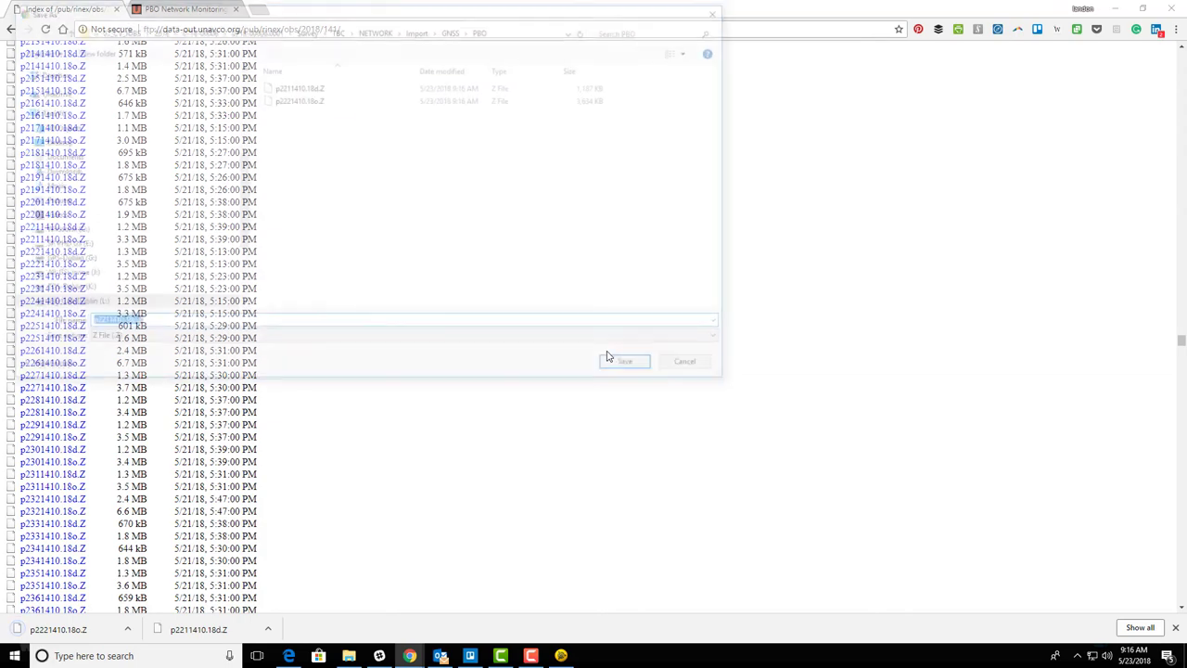
{"action": "left_click", "coordinate": [610, 365]}
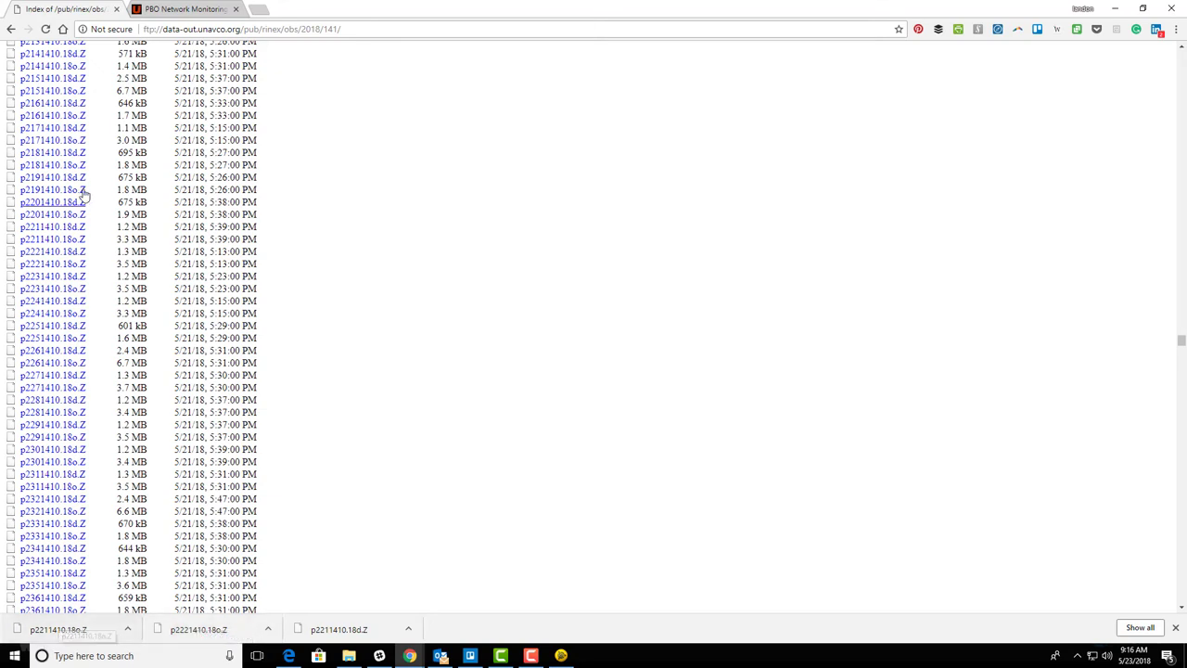
Step: Save the linked files p2221410.18d.Z and p2261410.18d.Z in the same PBO folder
{"action": "right_click", "coordinate": [60, 265]}
{"action": "left_click", "coordinate": [93, 312]}
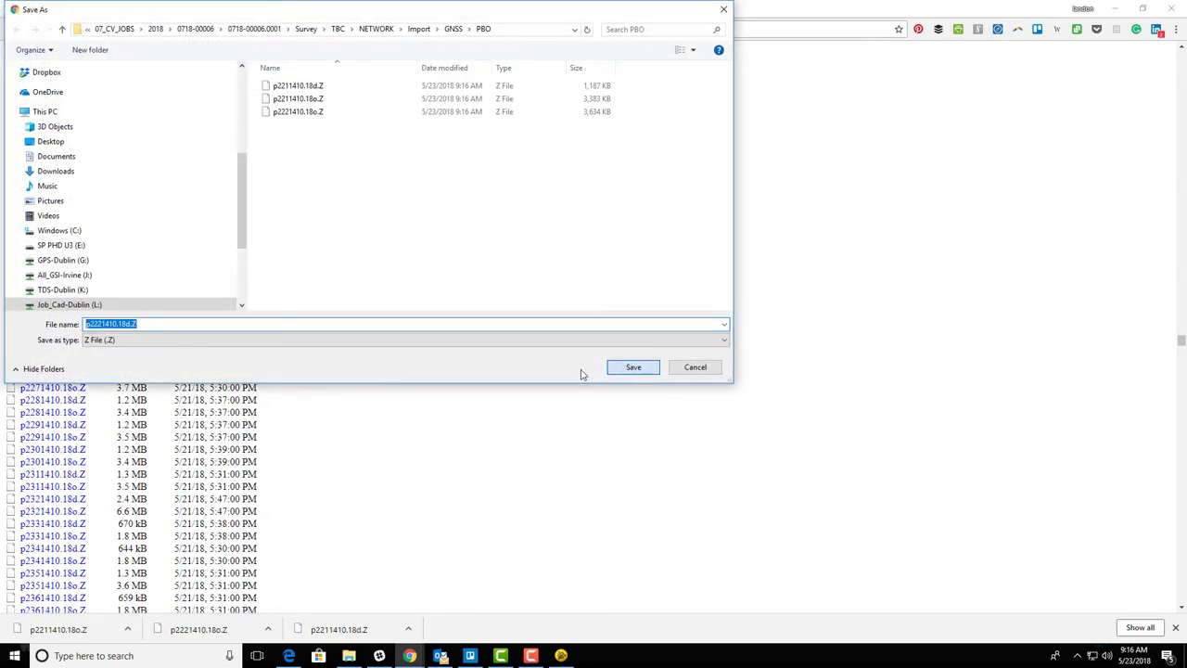
{"action": "left_click", "coordinate": [631, 365]}
{"action": "right_click", "coordinate": [72, 350]}
{"action": "left_click", "coordinate": [109, 405]}
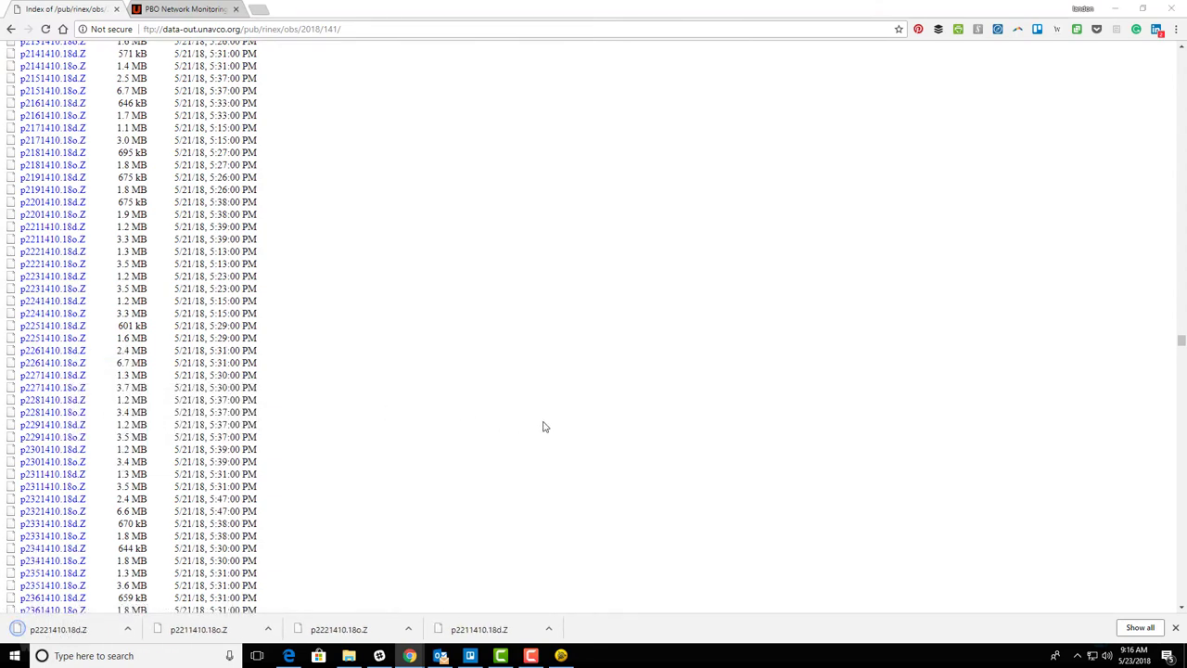
{"action": "left_click", "coordinate": [620, 367]}
Step: Save the linked file p2261410.18o.Z in the PBO folder and minimize the browser
{"action": "right_click", "coordinate": [52, 363]}
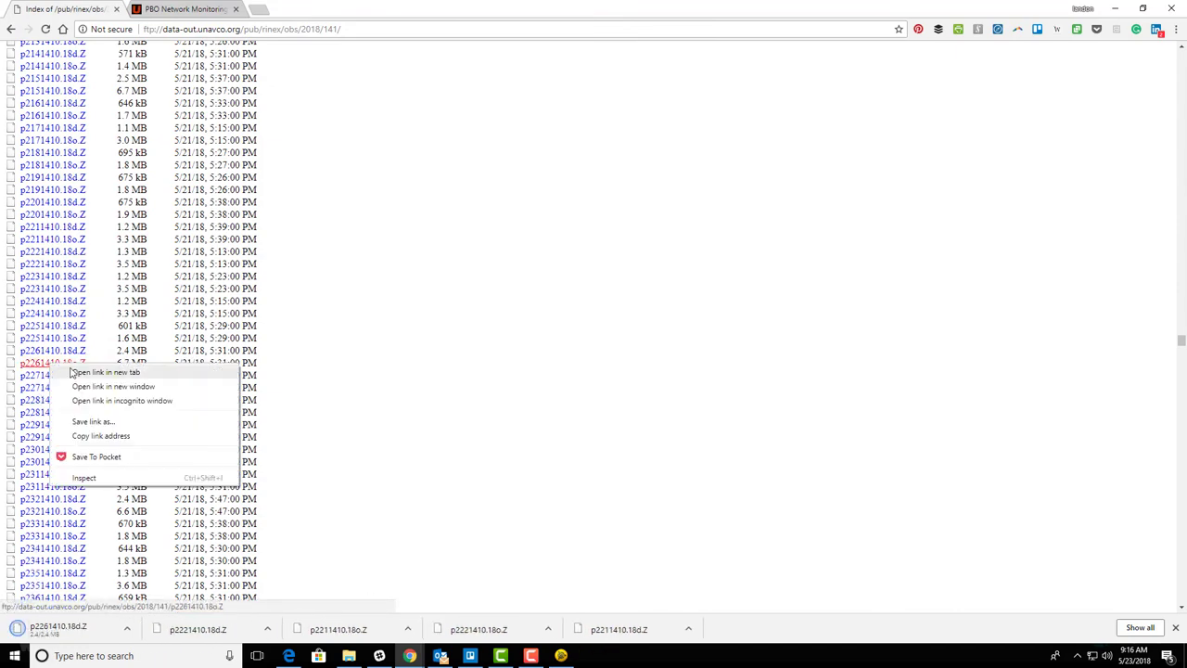
{"action": "left_click", "coordinate": [104, 421]}
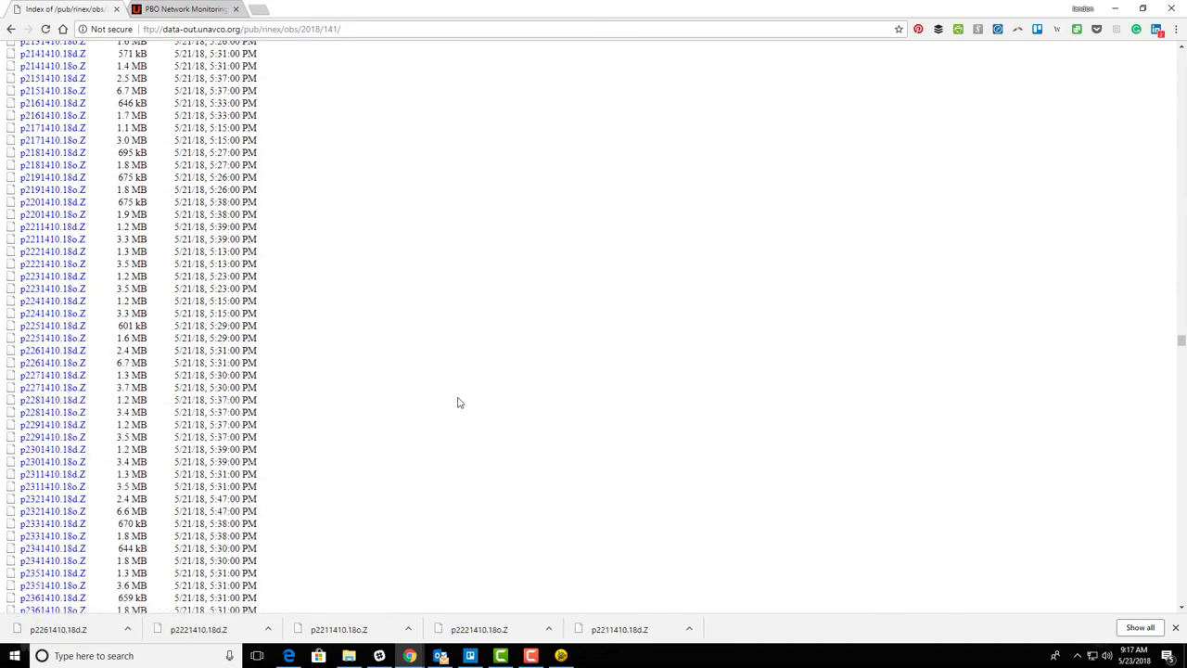
{"action": "left_click", "coordinate": [634, 367]}
{"action": "left_click", "coordinate": [1110, 11]}
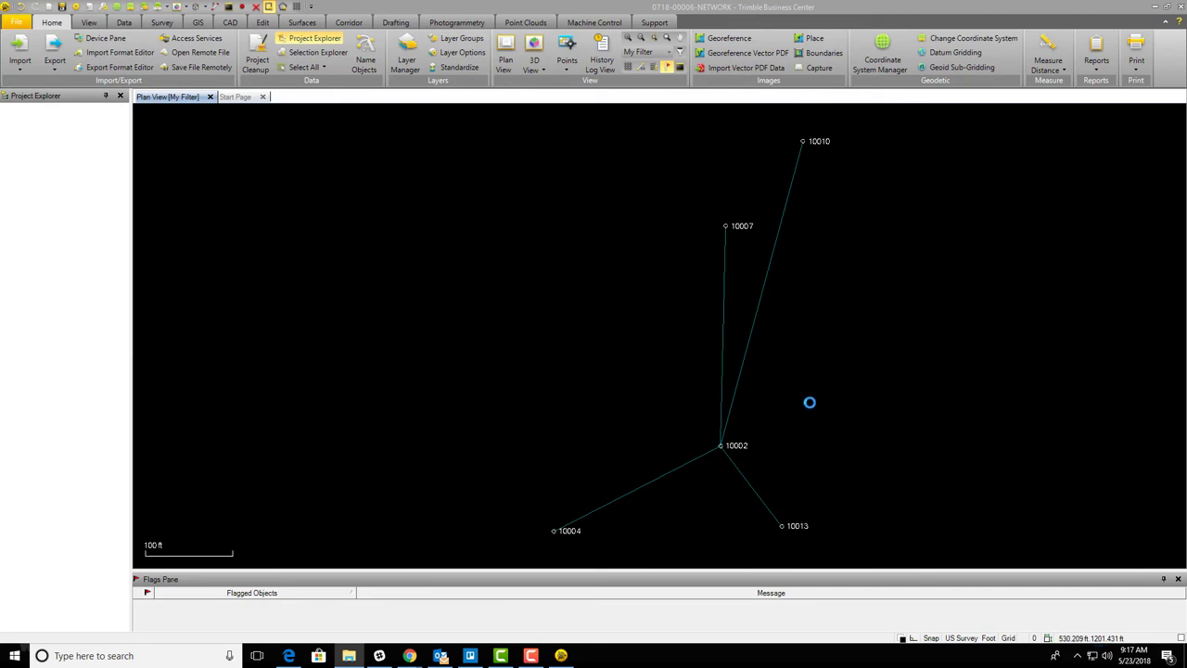
Step: Exclude stations P221, P222 and P226 from being sent to RTX-PP in the raw data check-in
{"action": "left_click", "coordinate": [831, 243]}
{"action": "left_click", "coordinate": [831, 256]}
{"action": "left_click", "coordinate": [832, 270]}
{"action": "left_click", "coordinate": [831, 270]}
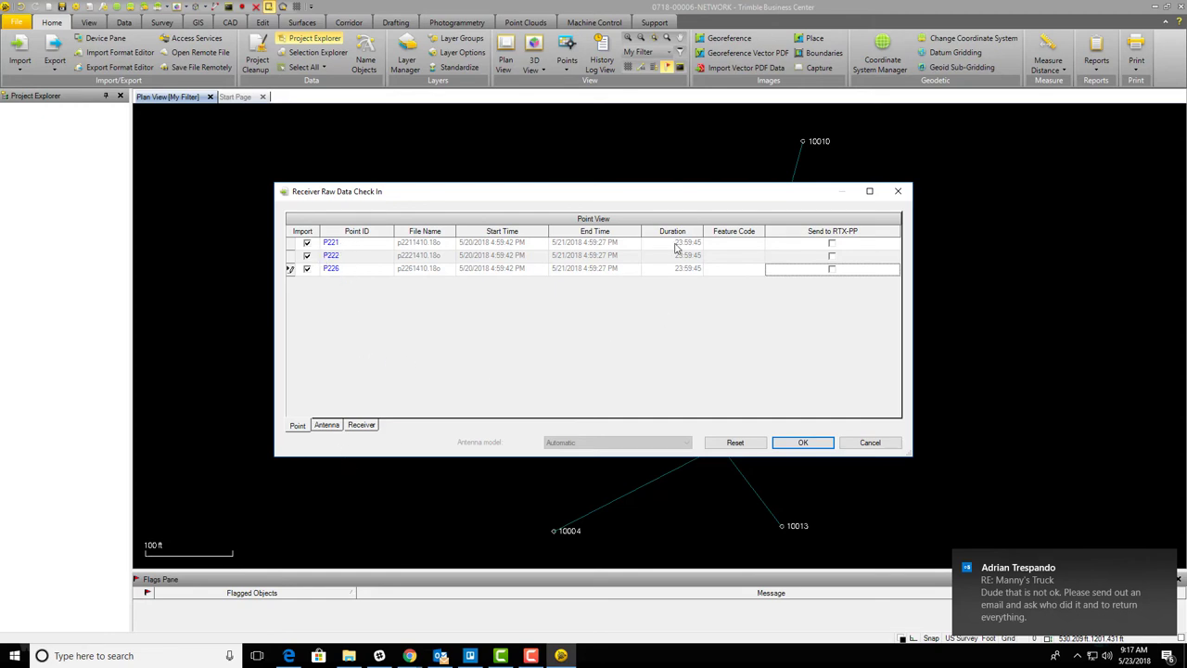
Step: Review the three stations' antenna and receiver details and accept the raw data check-in to import them
{"action": "left_click", "coordinate": [337, 426]}
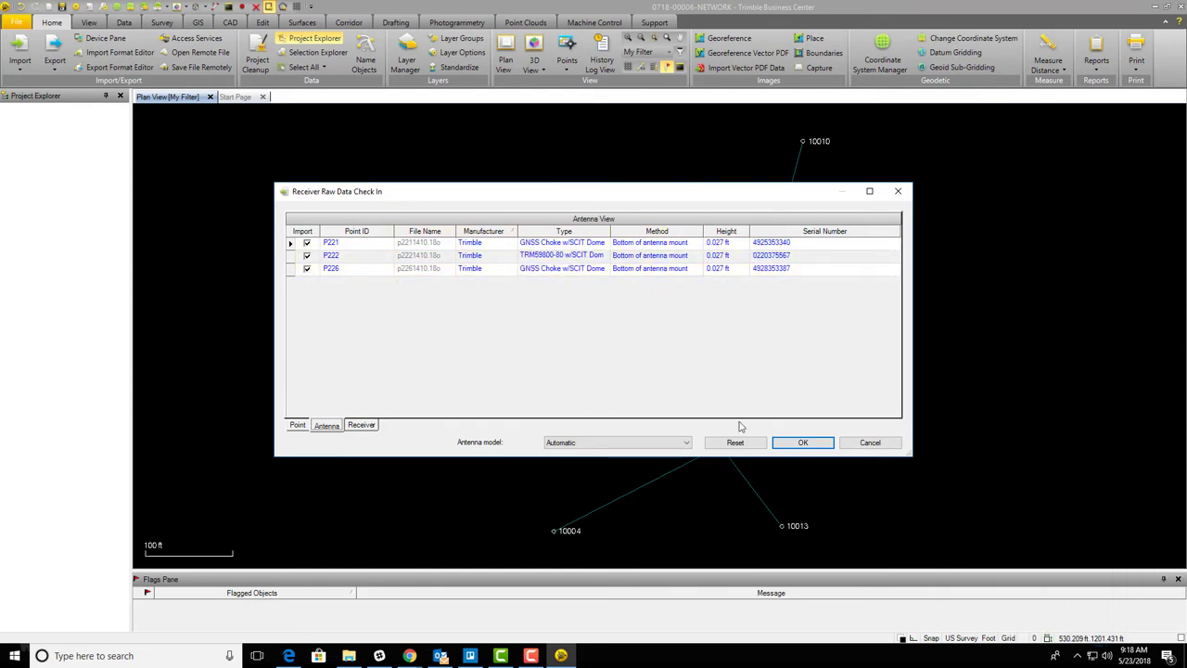
{"action": "left_click", "coordinate": [361, 425]}
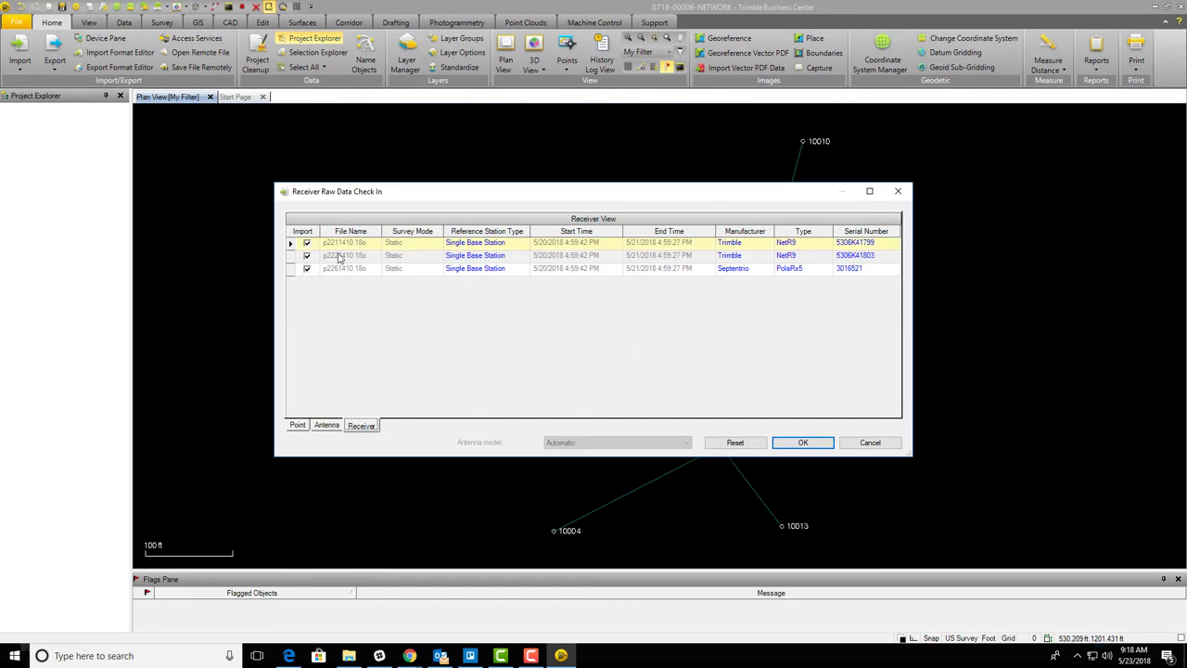
{"action": "left_click", "coordinate": [804, 444]}
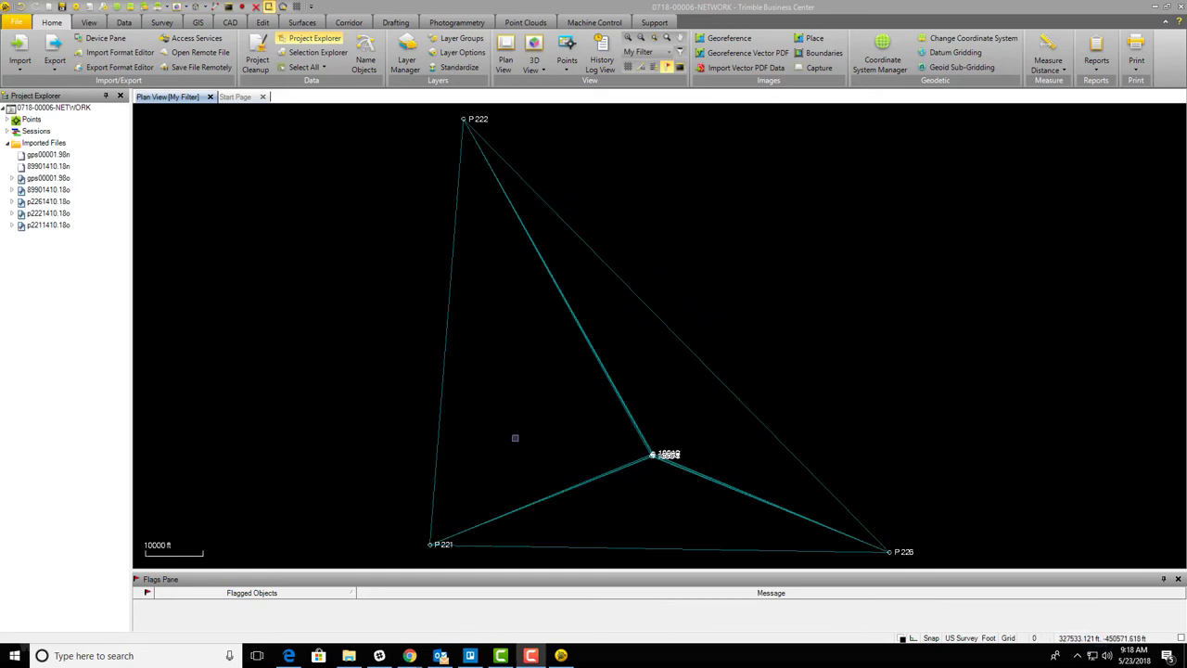
Step: Inspect the extended network around the project points and open Internet Download for survey data
{"action": "scroll", "coordinate": [662, 460], "scroll_direction": "up", "scroll_amount": 2}
{"action": "scroll", "coordinate": [637, 458], "scroll_direction": "down", "scroll_amount": 2}
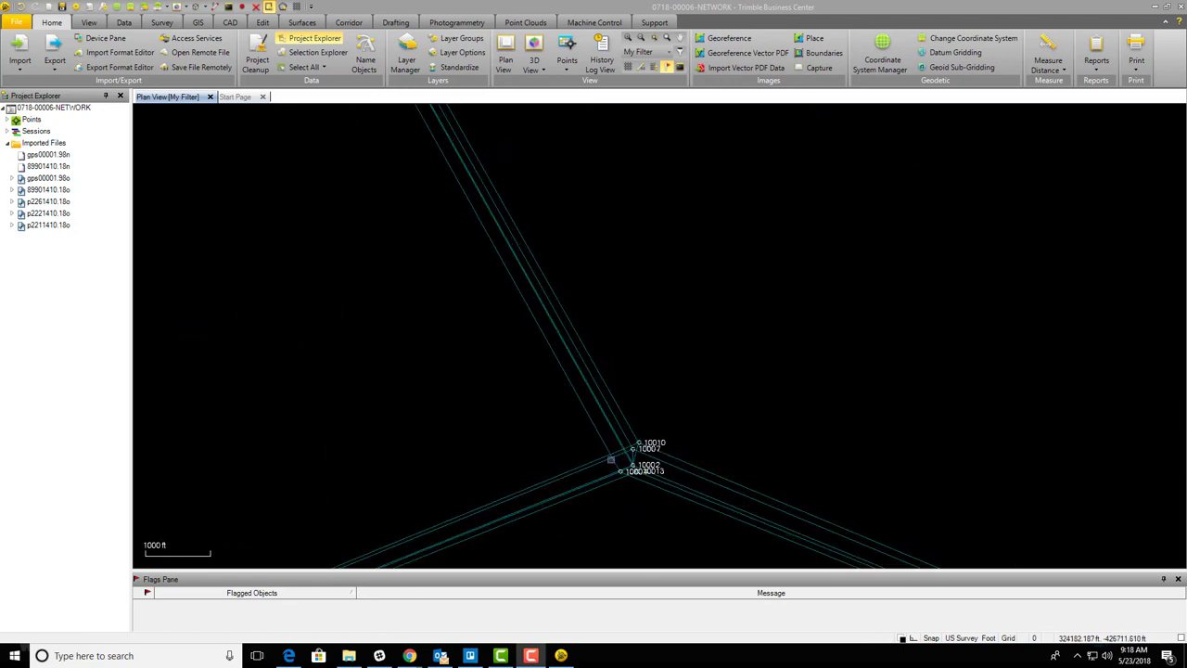
{"action": "scroll", "coordinate": [636, 458], "scroll_direction": "down", "scroll_amount": 3}
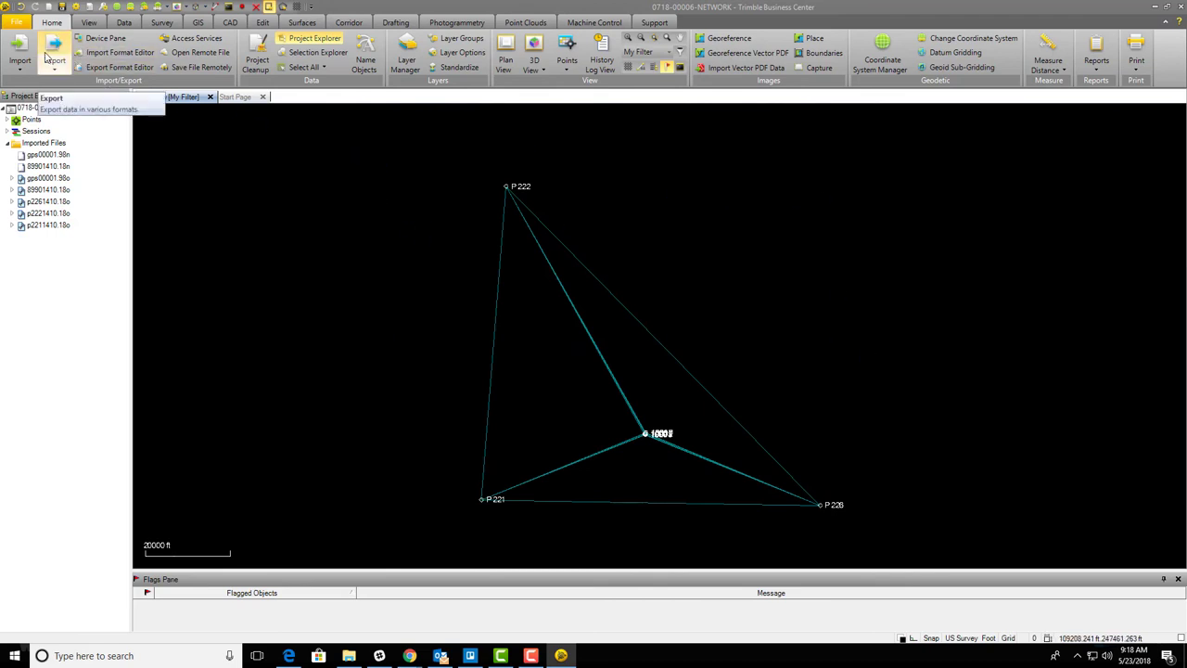
{"action": "left_click", "coordinate": [162, 24]}
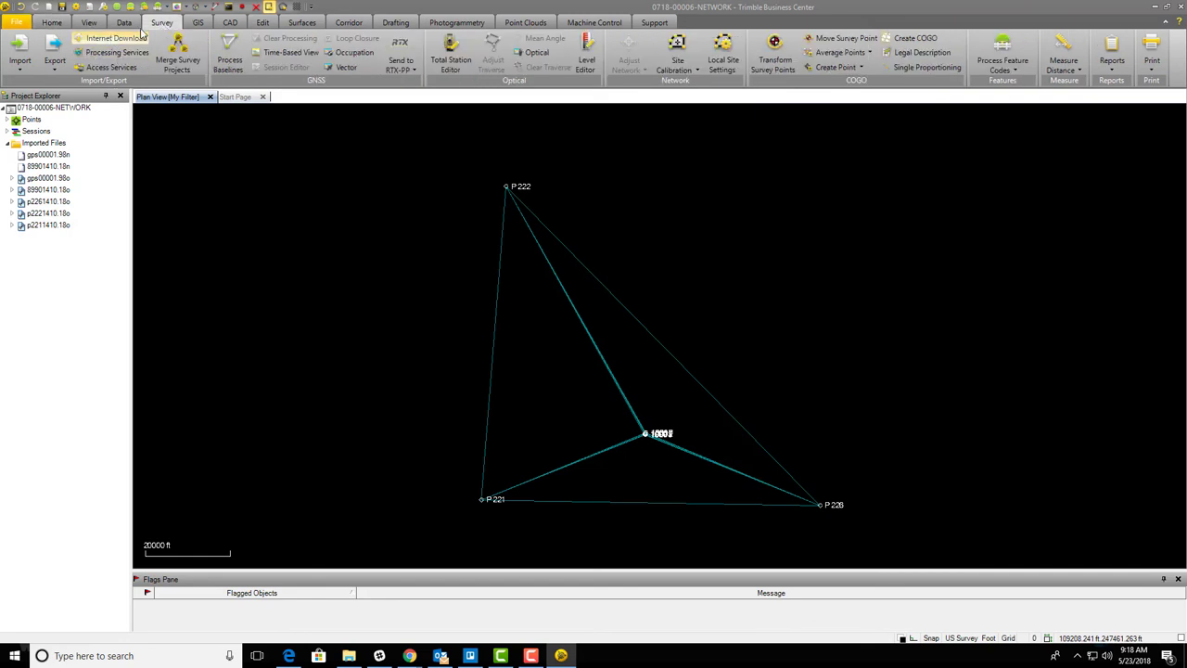
{"action": "left_click", "coordinate": [139, 39]}
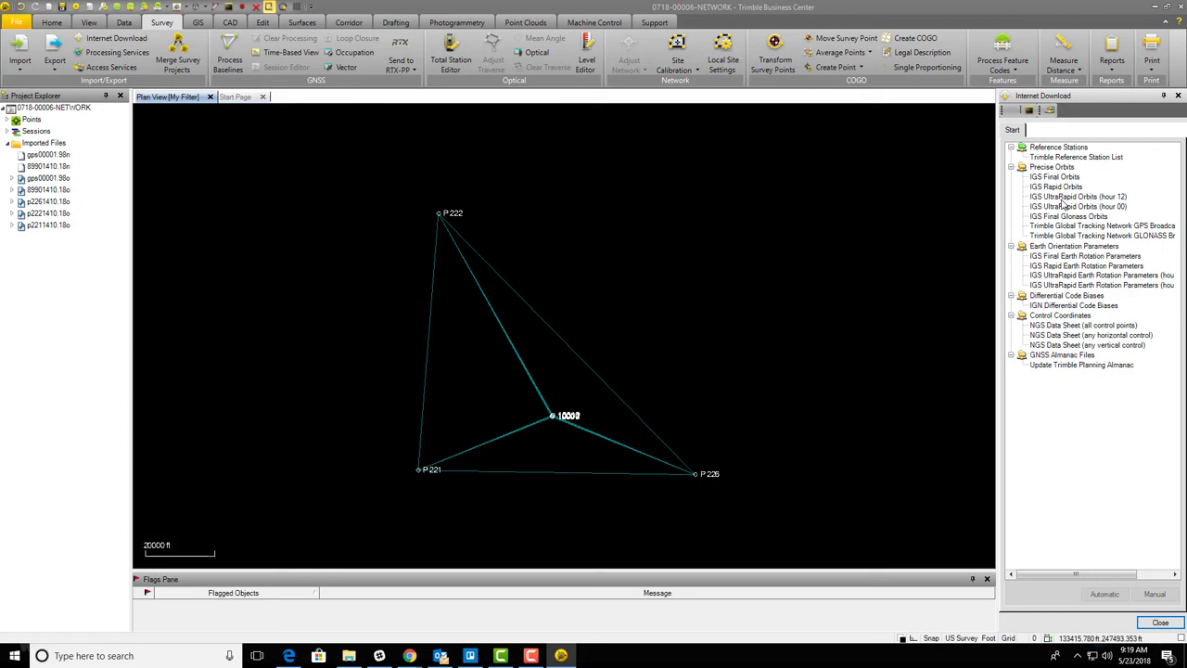
Step: Try to download the IGS UltraRapid Orbits (hour 12) for the project time span
{"action": "double_click", "coordinate": [1060, 199]}
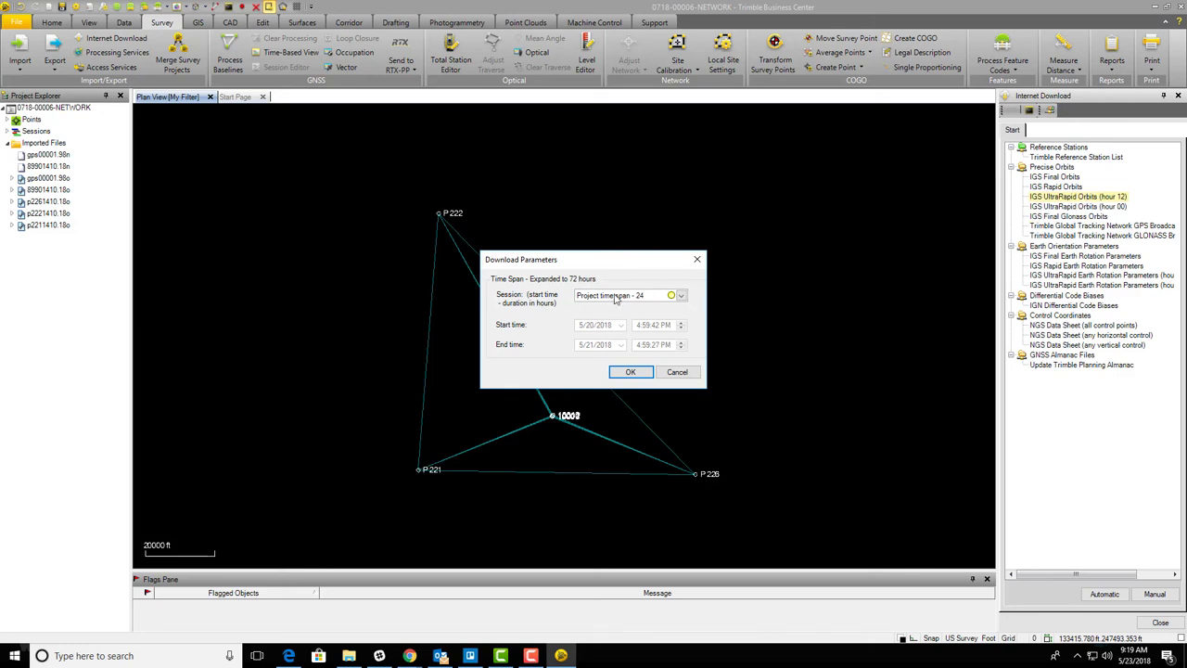
{"action": "left_click", "coordinate": [627, 372]}
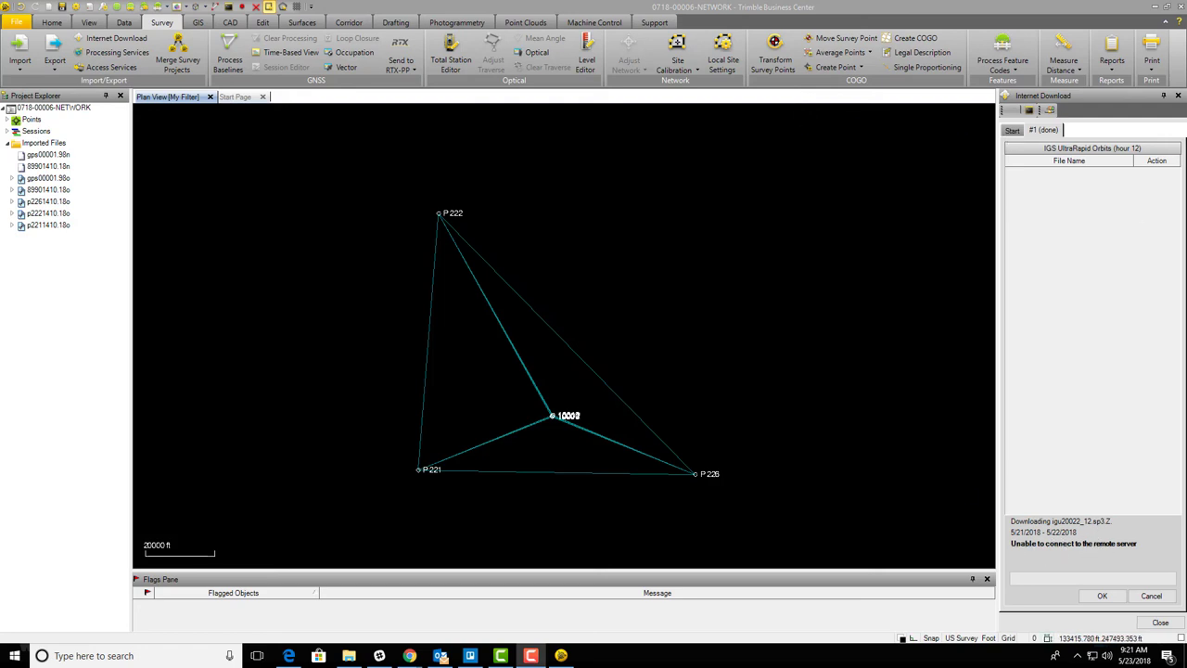
{"action": "left_click", "coordinate": [1151, 597]}
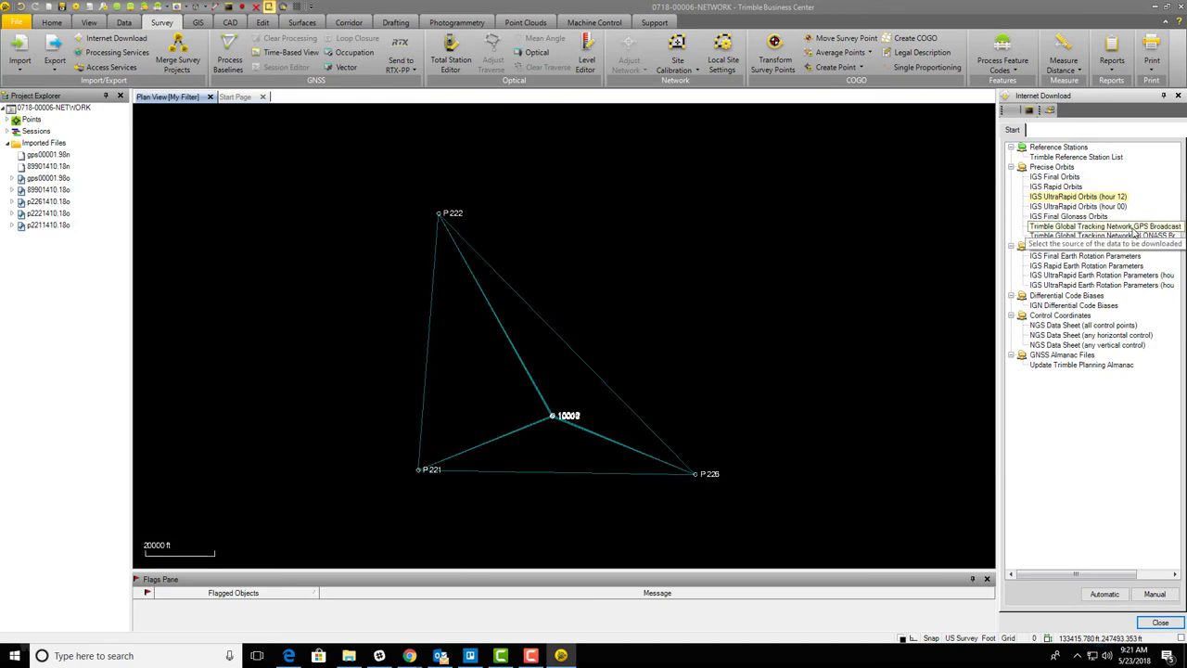
Step: Download the Trimble Global Tracking Network GPS Broadcast file Ephm1410.18n, import it, and close Internet Download
{"action": "double_click", "coordinate": [1067, 229]}
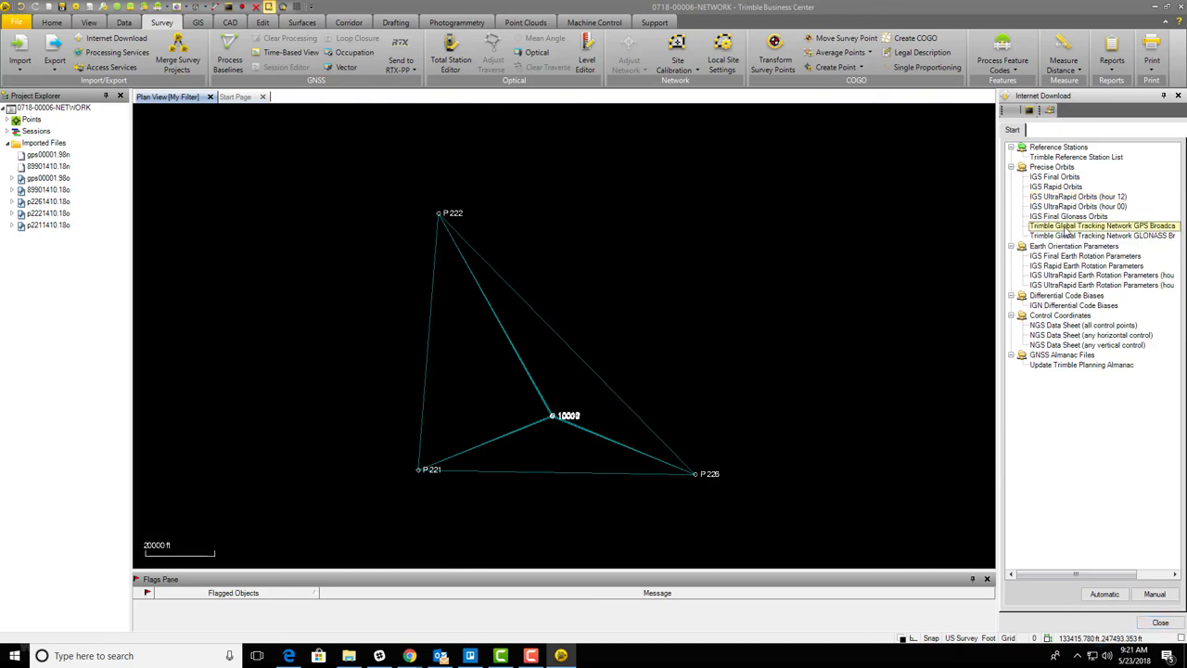
{"action": "left_click", "coordinate": [638, 372]}
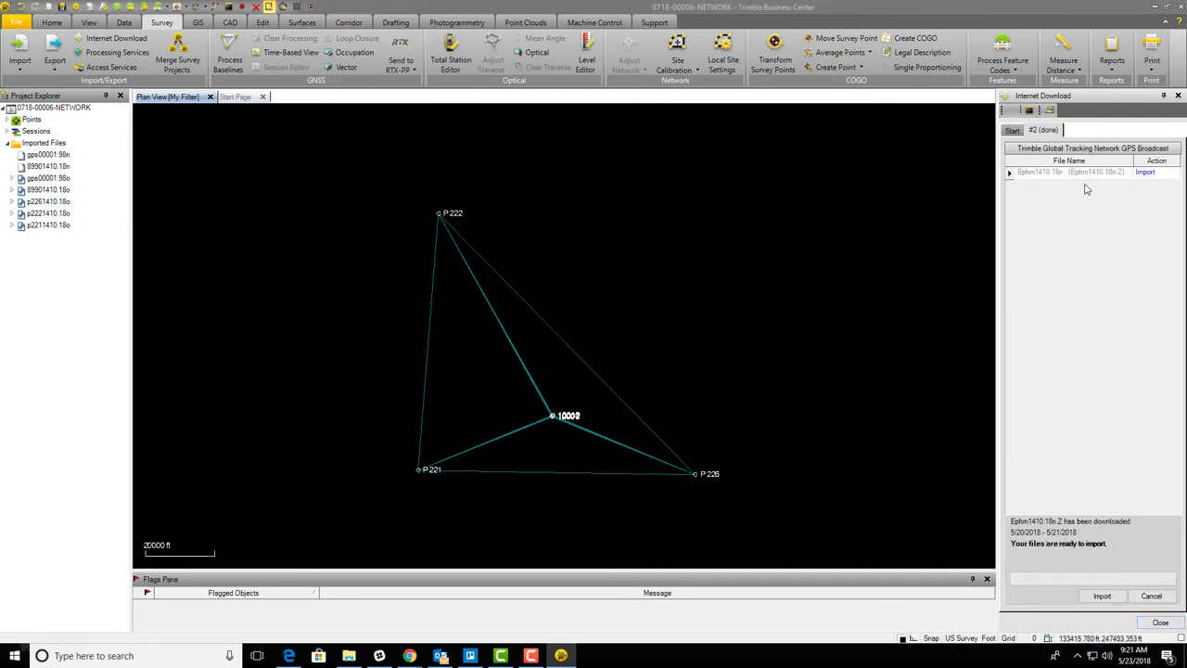
{"action": "left_click", "coordinate": [1102, 596]}
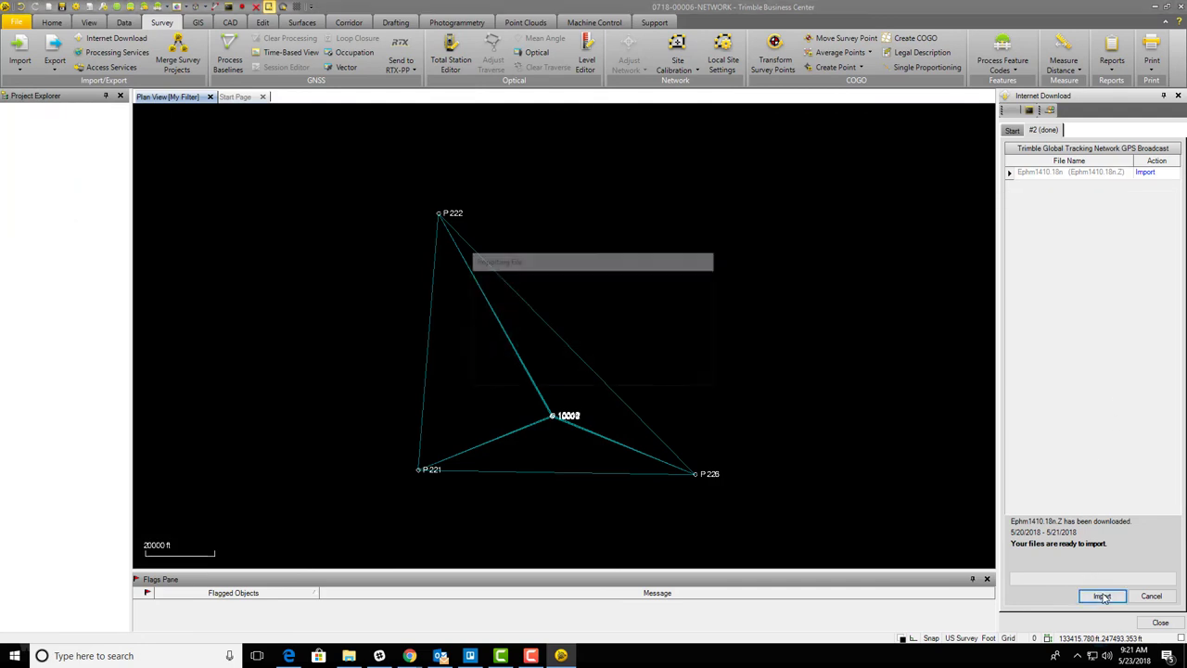
{"action": "left_click", "coordinate": [1160, 624]}
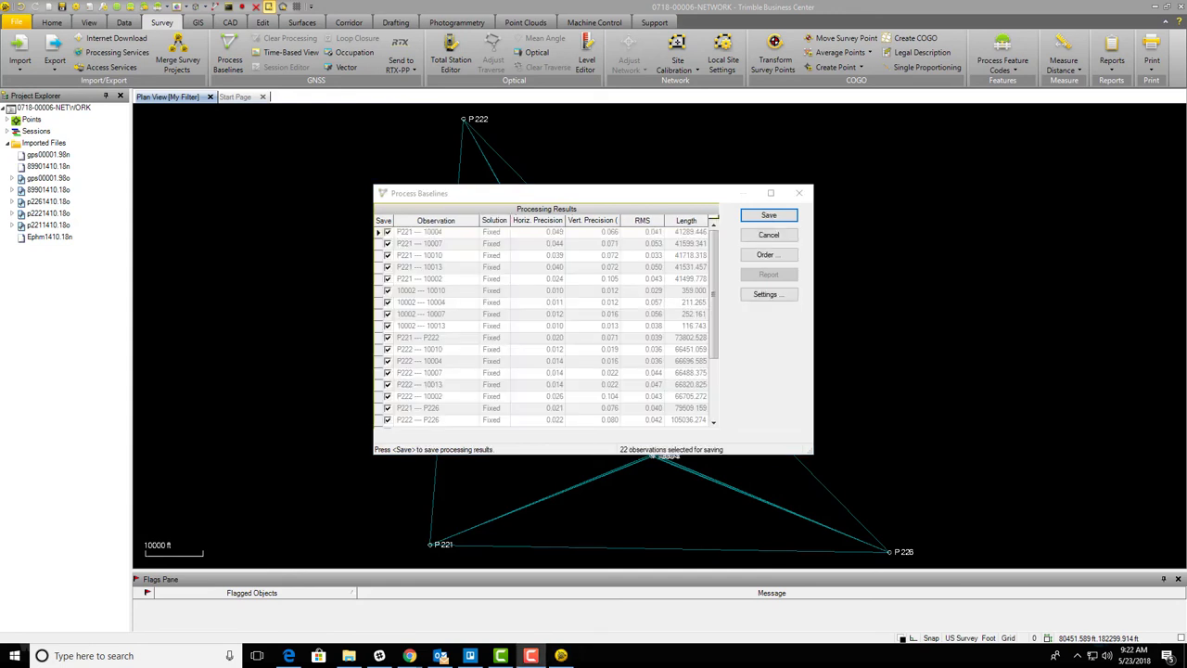
Step: Review the processed baselines sorted first by horizontal precision and again by vertical precision
{"action": "mouse_move", "coordinate": [715, 261]}
{"action": "left_mouse_down"}
{"action": "mouse_move", "coordinate": [726, 326]}
{"action": "mouse_move", "coordinate": [728, 250]}
{"action": "left_mouse_up"}
{"action": "left_click", "coordinate": [531, 225]}
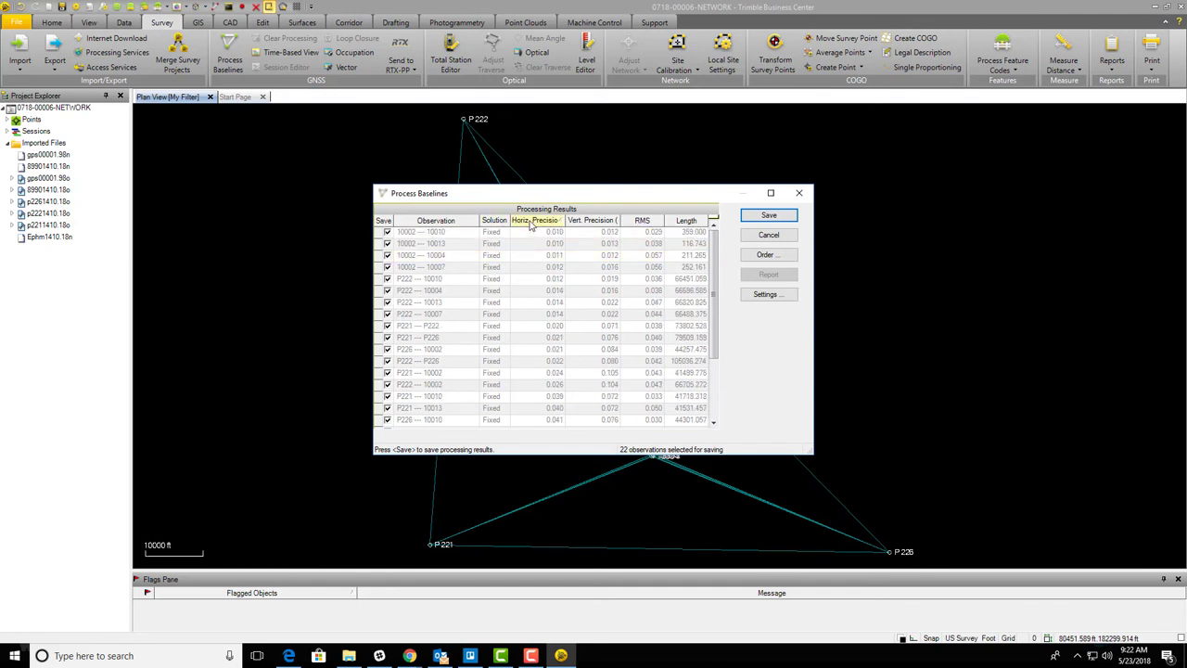
{"action": "scroll", "coordinate": [561, 304], "scroll_direction": "down", "scroll_amount": 3}
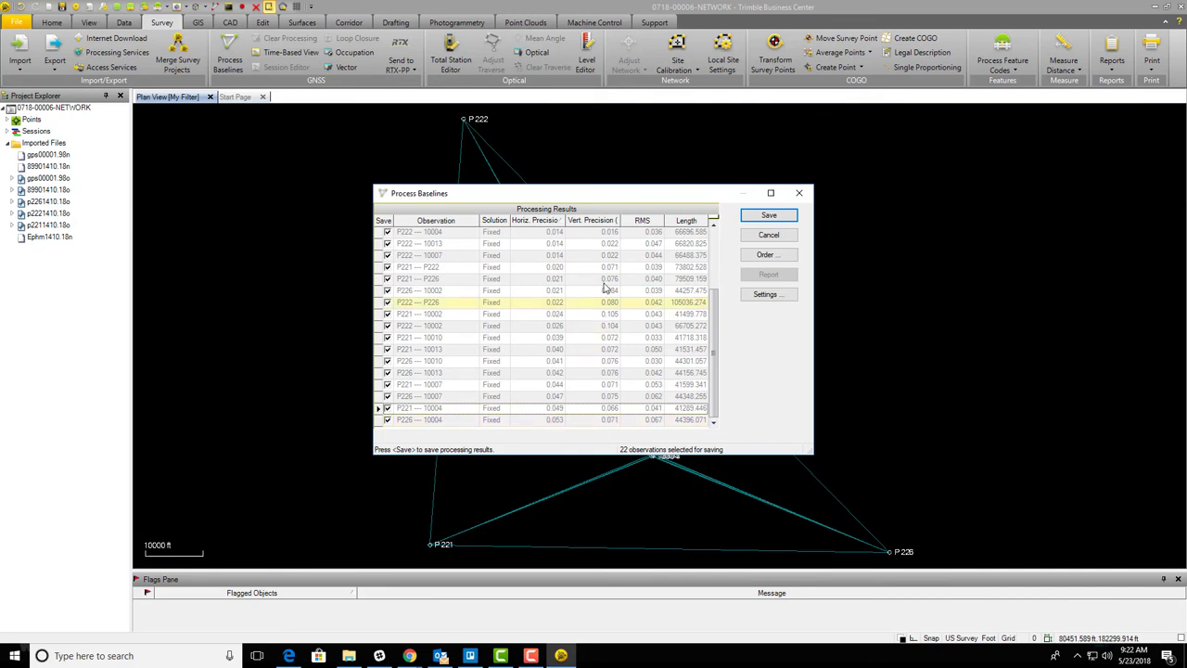
{"action": "left_click", "coordinate": [601, 221]}
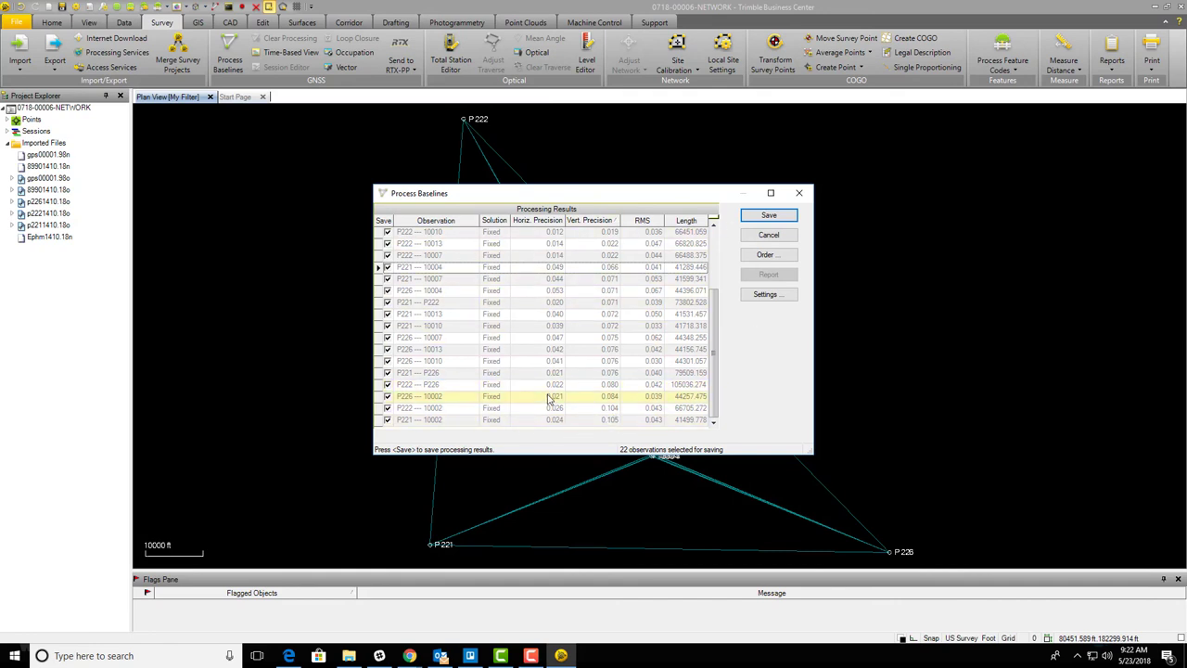
Step: Move the baseline results window clear of the network points and save all the processed baselines
{"action": "left_click_drag", "start_coordinate": [647, 195], "coordinate": [1058, 126]}
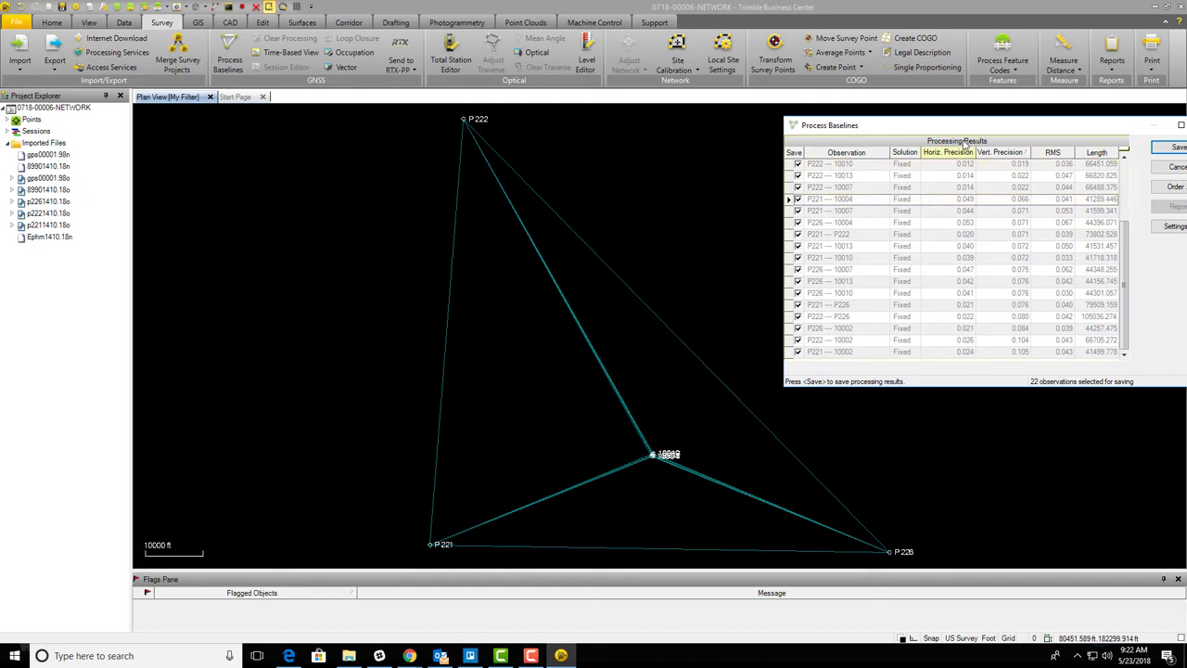
{"action": "left_click_drag", "start_coordinate": [969, 128], "coordinate": [862, 128]}
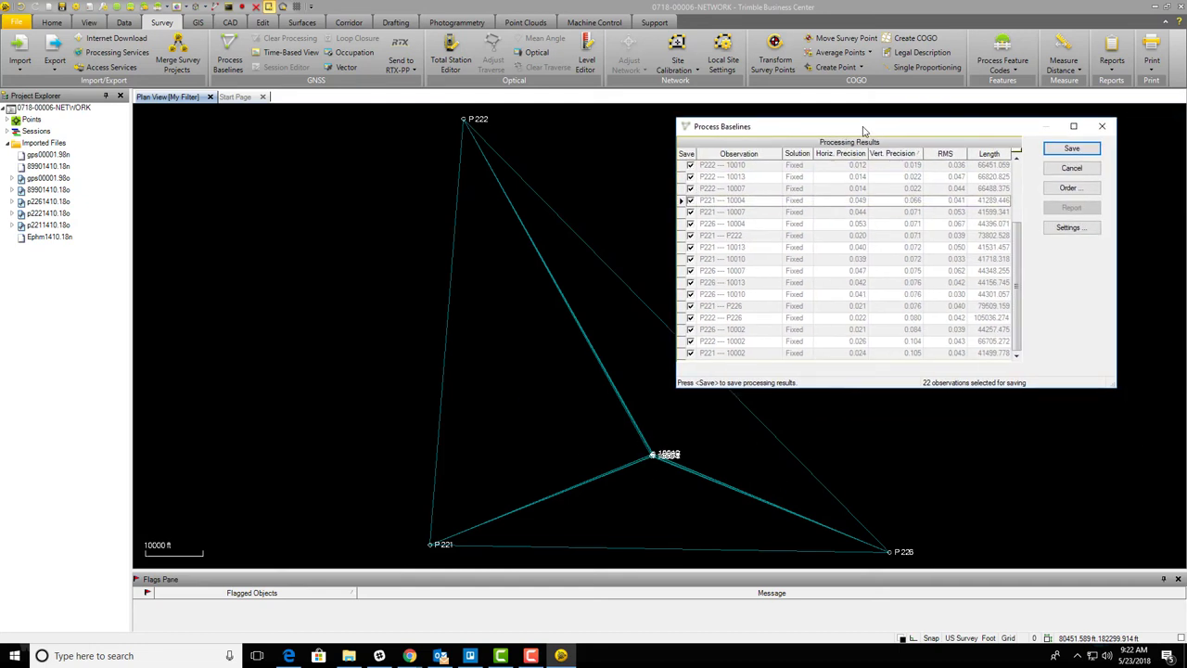
{"action": "left_click", "coordinate": [1072, 149]}
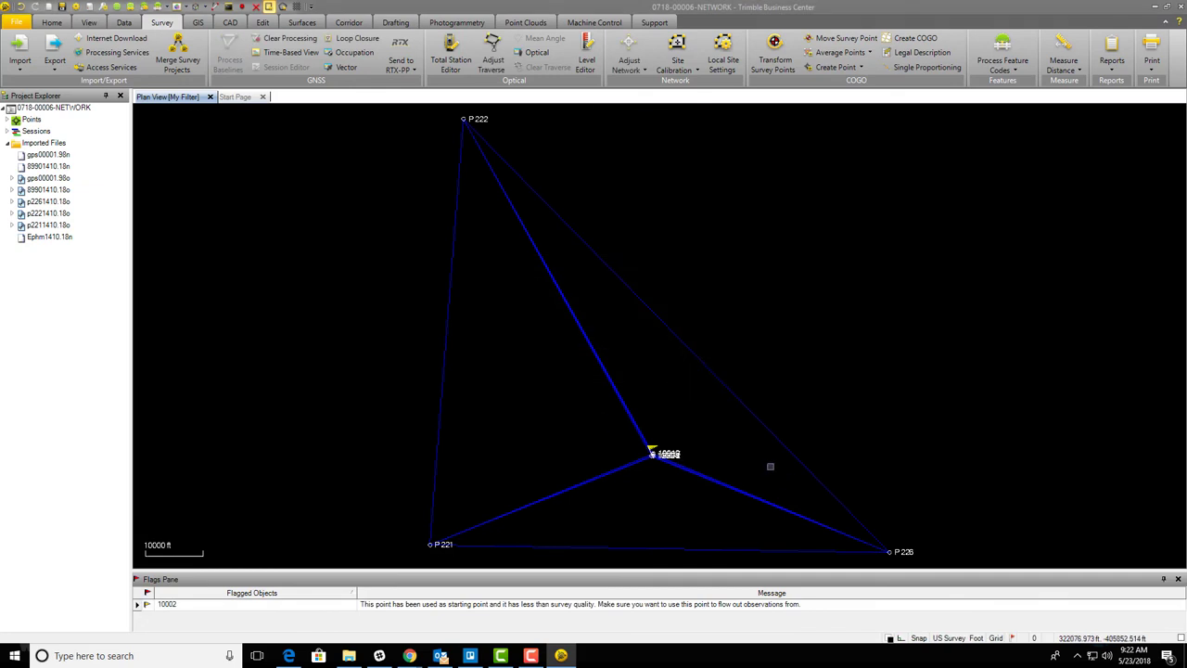
Step: Examine the average loop and worst closure rows in the summary of the GNSS Loop Closure Results report
{"action": "mouse_move", "coordinate": [635, 486]}
{"action": "left_mouse_down"}
{"action": "mouse_move", "coordinate": [641, 436]}
{"action": "mouse_move", "coordinate": [647, 479]}
{"action": "left_mouse_up"}
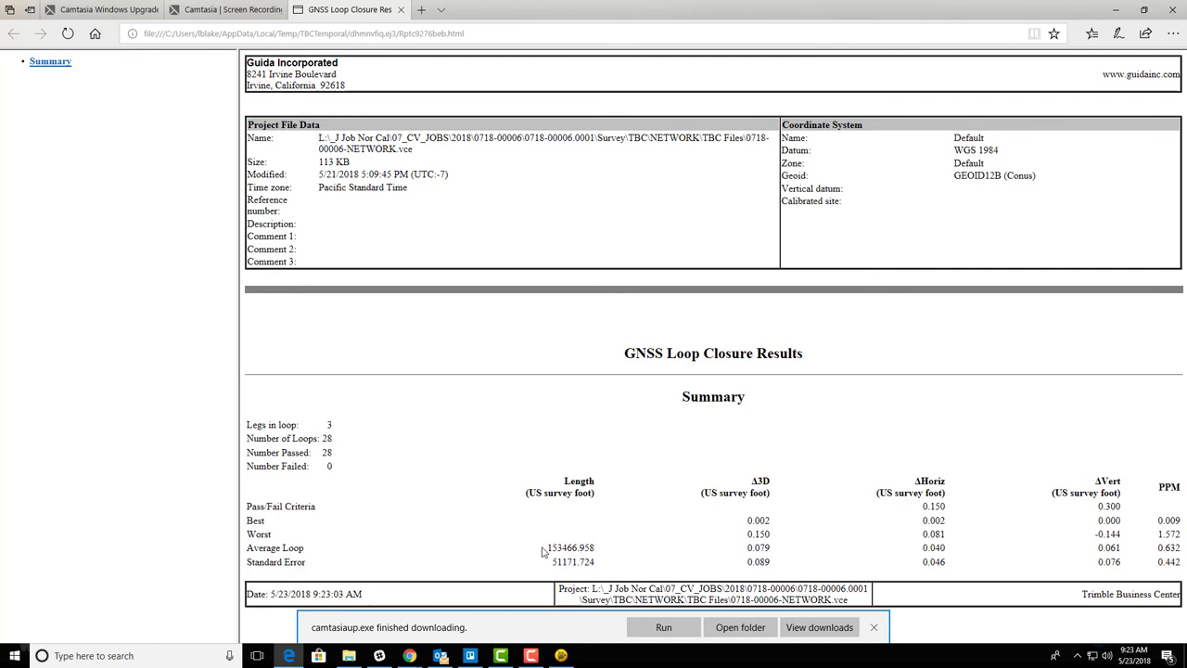
{"action": "left_click_drag", "start_coordinate": [542, 552], "coordinate": [971, 543]}
{"action": "left_click_drag", "start_coordinate": [1114, 543], "coordinate": [1166, 547]}
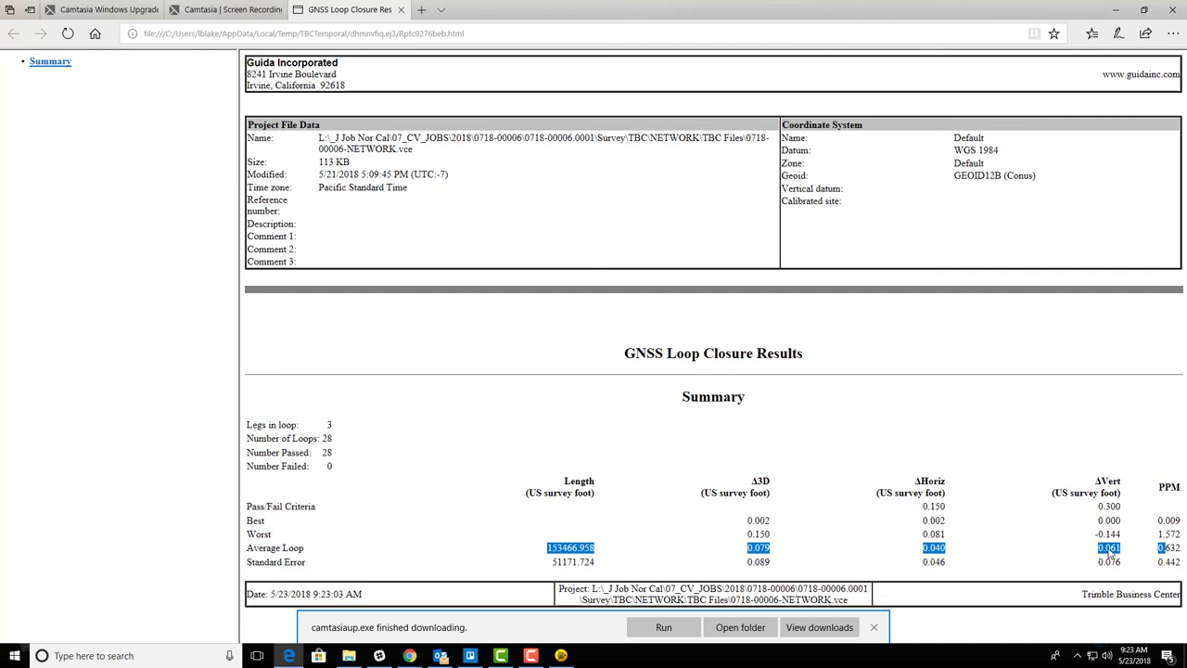
{"action": "left_click_drag", "start_coordinate": [742, 536], "coordinate": [1161, 538]}
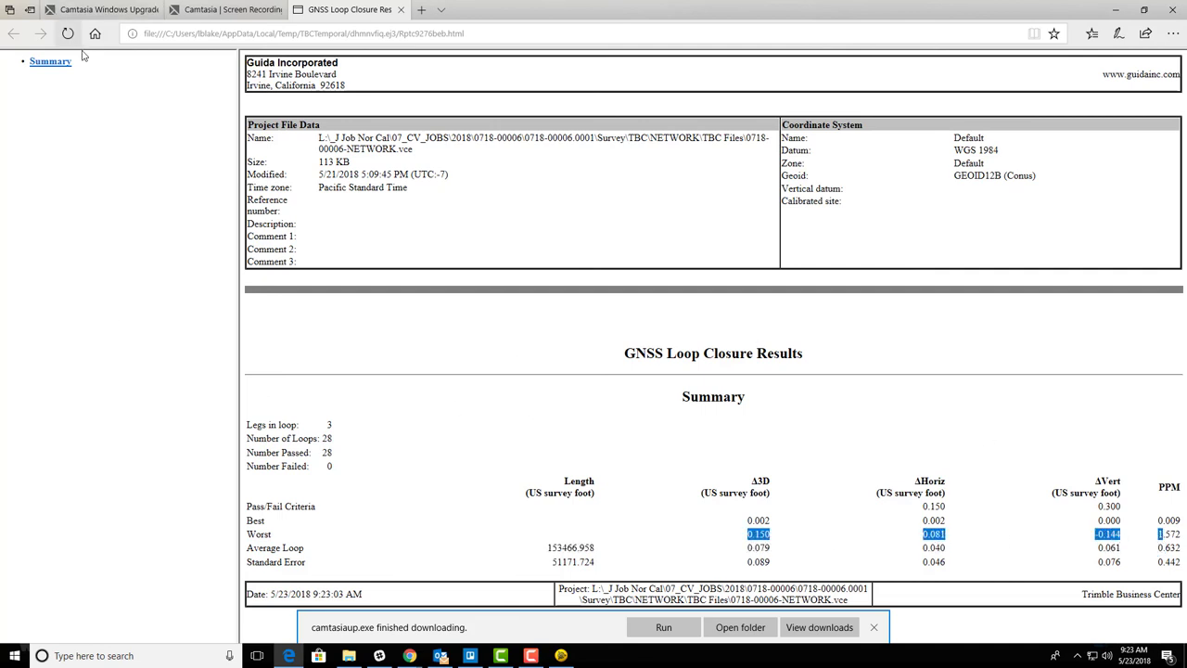
Step: Print the GNSS Loop Closure Results report using the Microsoft Print to PDF printer
{"action": "right_click", "coordinate": [916, 175]}
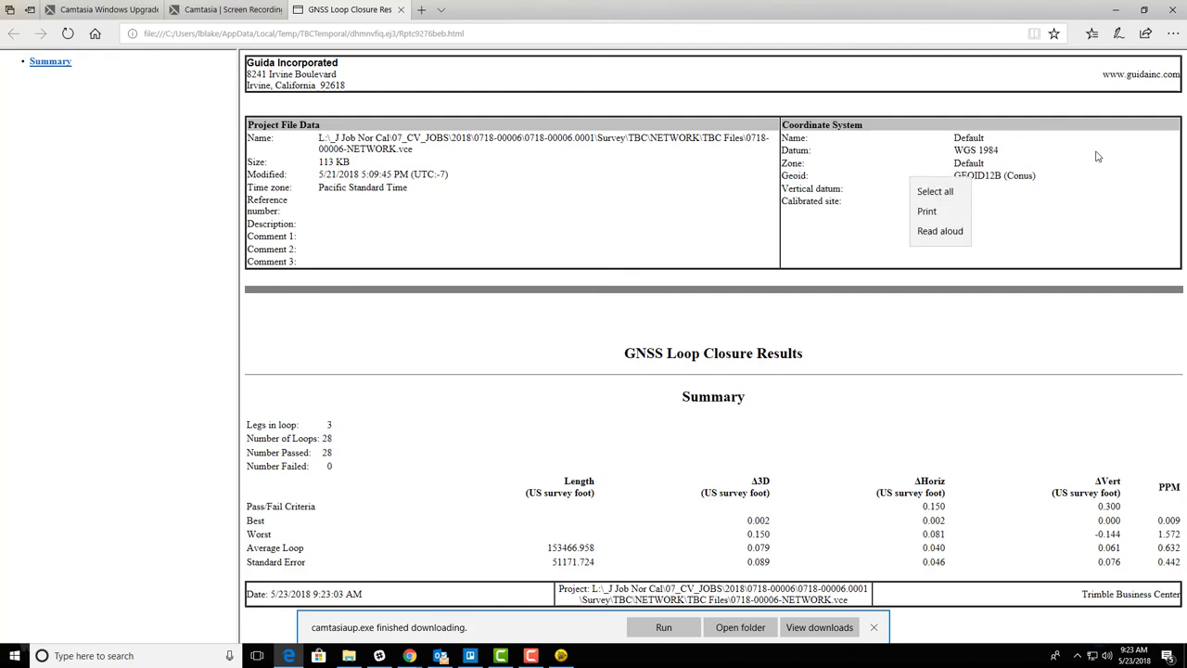
{"action": "left_click", "coordinate": [1086, 193]}
{"action": "left_click", "coordinate": [1174, 34]}
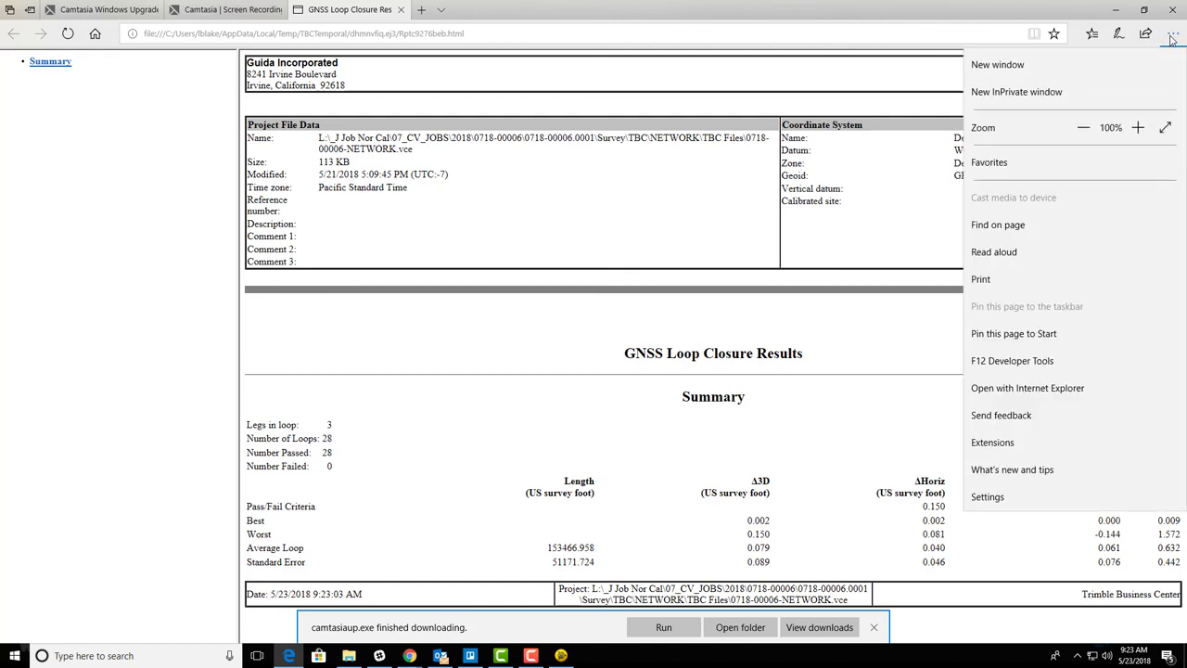
{"action": "left_click", "coordinate": [857, 198]}
{"action": "right_click", "coordinate": [860, 191]}
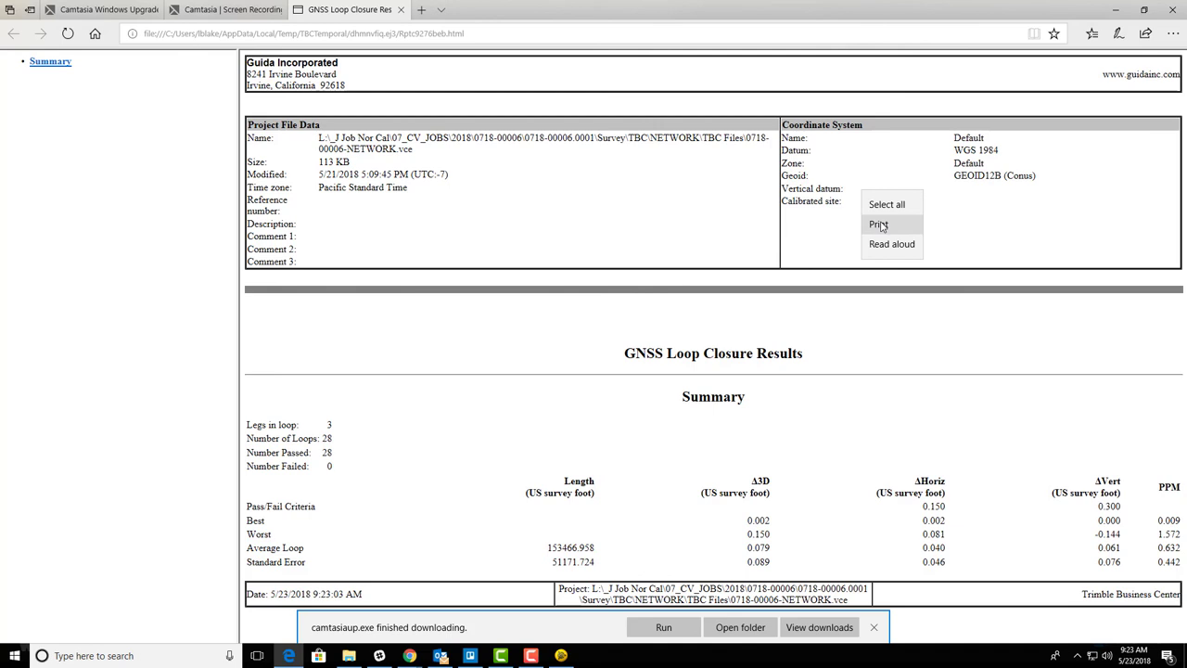
{"action": "left_click", "coordinate": [877, 221]}
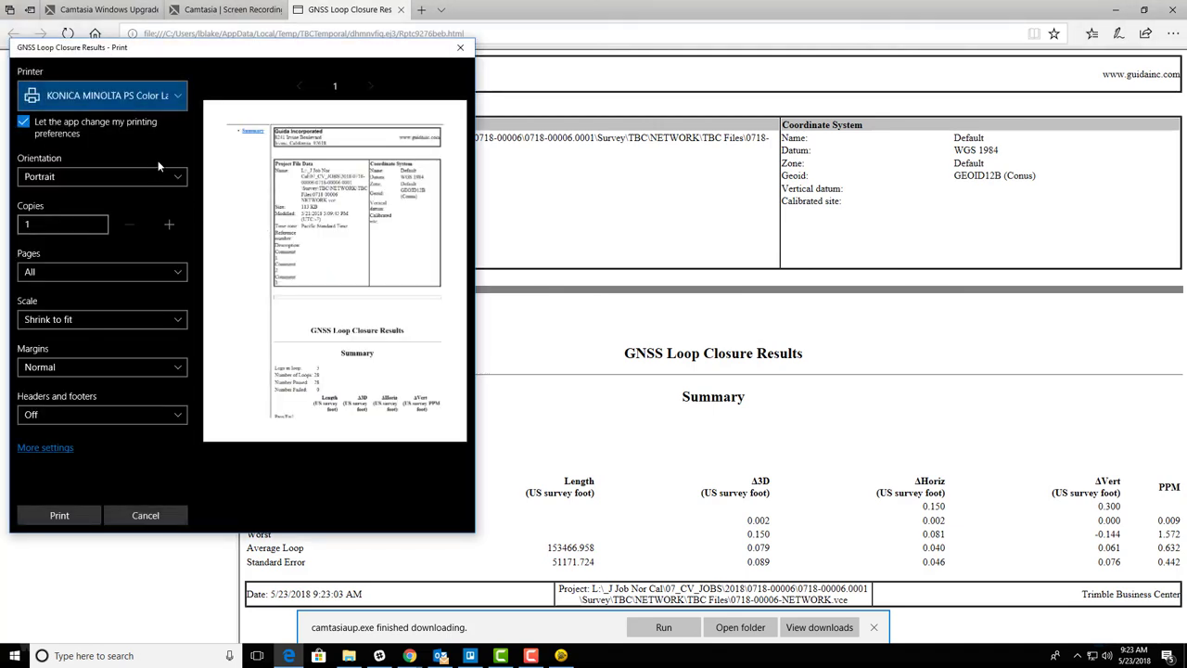
{"action": "left_click", "coordinate": [148, 175]}
{"action": "left_click", "coordinate": [141, 167]}
{"action": "left_click", "coordinate": [149, 103]}
{"action": "left_click", "coordinate": [149, 121]}
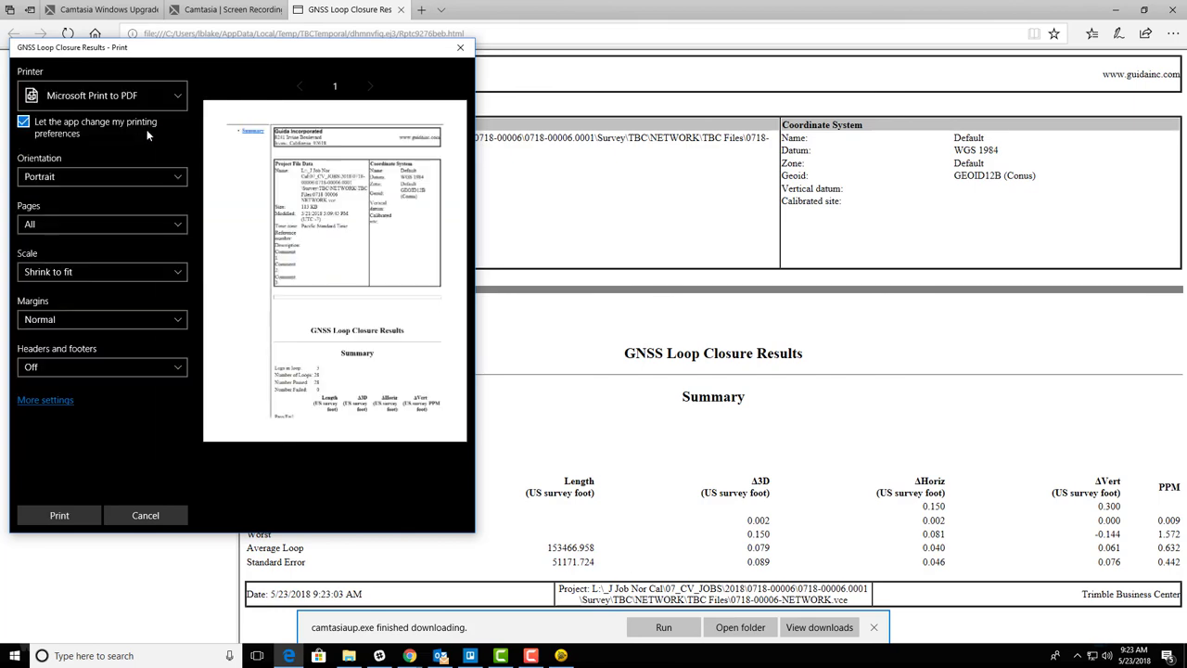
{"action": "left_click", "coordinate": [82, 514]}
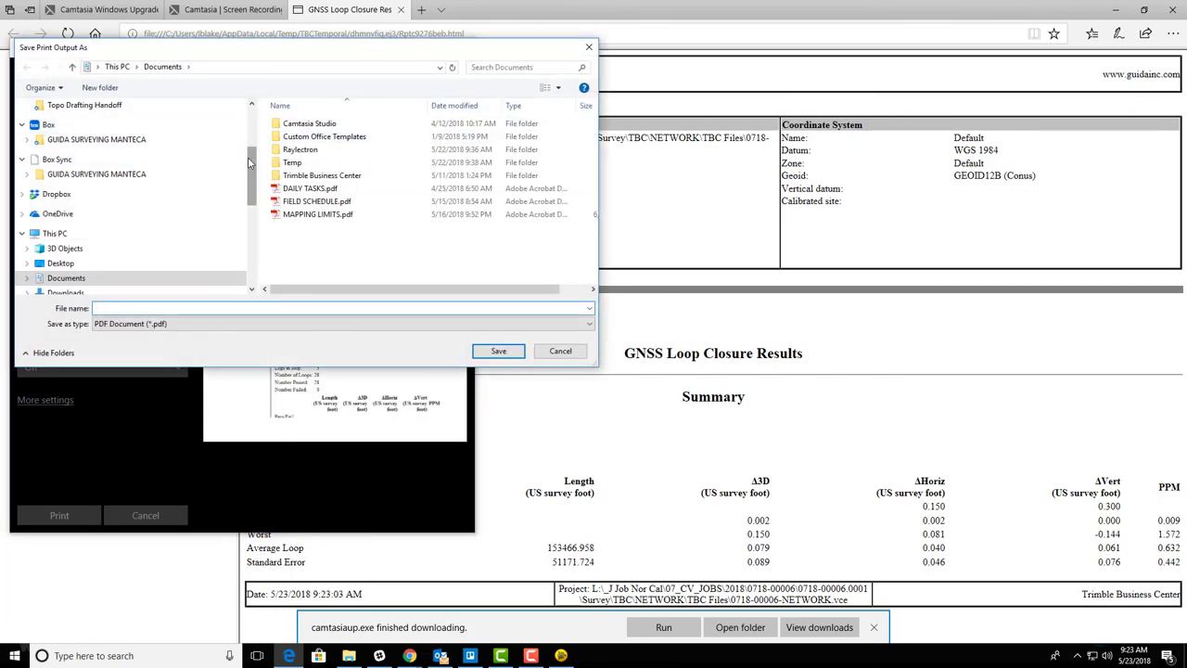
Step: Set the PDF's save location to L:\_J Job Nor Cal\07_CV_JOBS\2018\0718-00006\0718-00006.0001\Survey\TBC\NETWORK\Reports
{"action": "left_click_drag", "start_coordinate": [256, 164], "coordinate": [256, 234]}
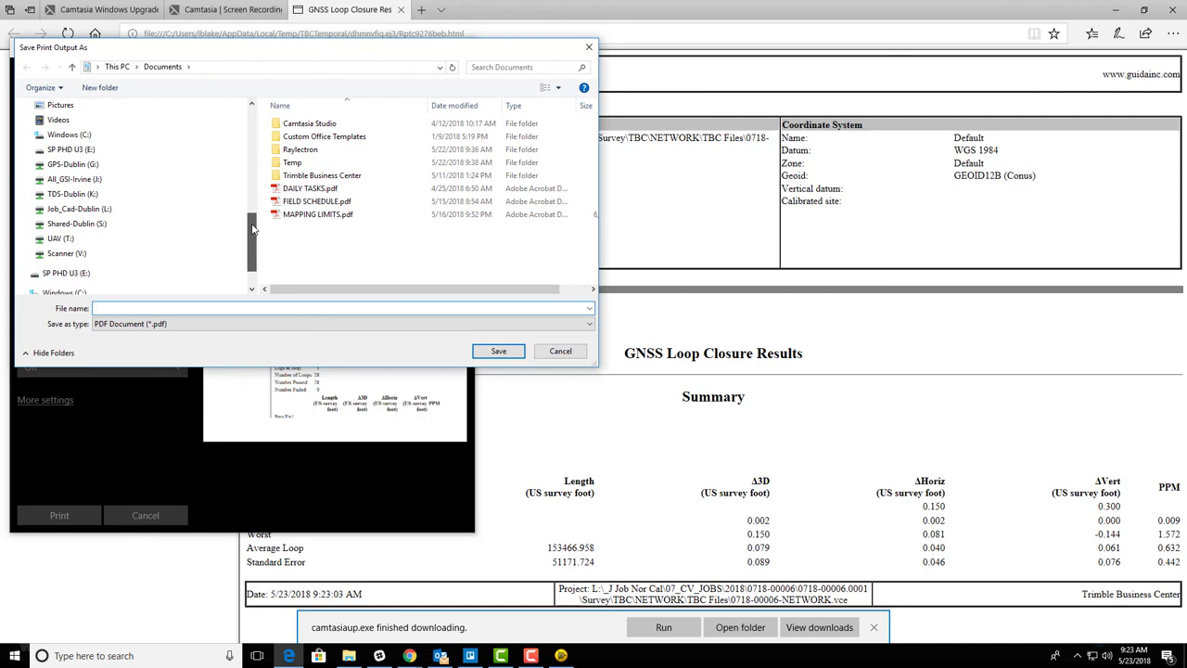
{"action": "left_click", "coordinate": [127, 210]}
{"action": "double_click", "coordinate": [299, 125]}
{"action": "double_click", "coordinate": [299, 163]}
{"action": "double_click", "coordinate": [293, 136]}
{"action": "left_click", "coordinate": [300, 202]}
{"action": "double_click", "coordinate": [298, 188]}
{"action": "double_click", "coordinate": [299, 124]}
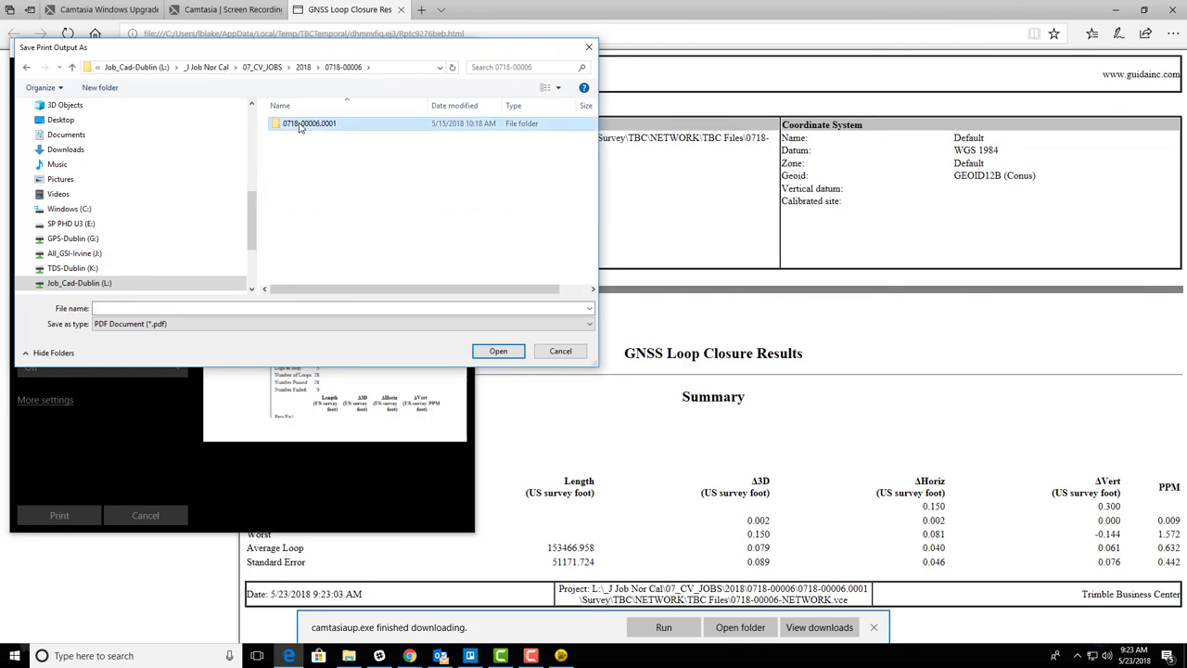
{"action": "double_click", "coordinate": [293, 162]}
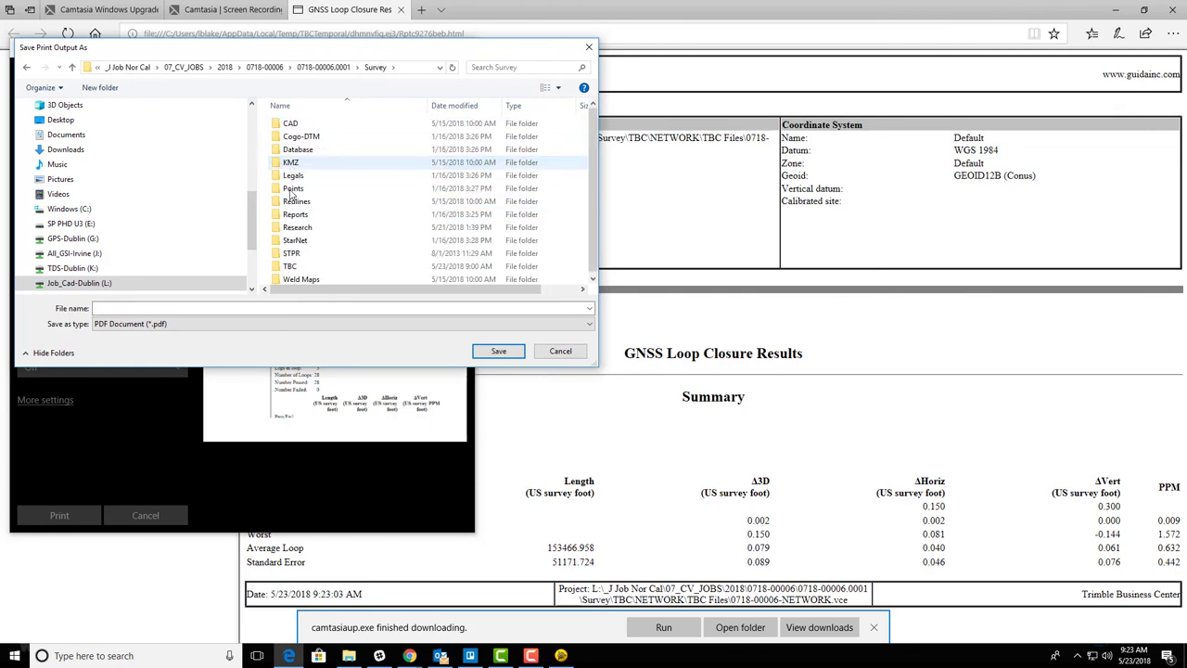
{"action": "double_click", "coordinate": [289, 267]}
{"action": "left_click", "coordinate": [300, 130]}
{"action": "double_click", "coordinate": [300, 124]}
{"action": "double_click", "coordinate": [300, 163]}
Step: Save the PDF under a GNSS loop closure file name, then close the report and return to Trimble Business Center
{"action": "left_click", "coordinate": [158, 308]}
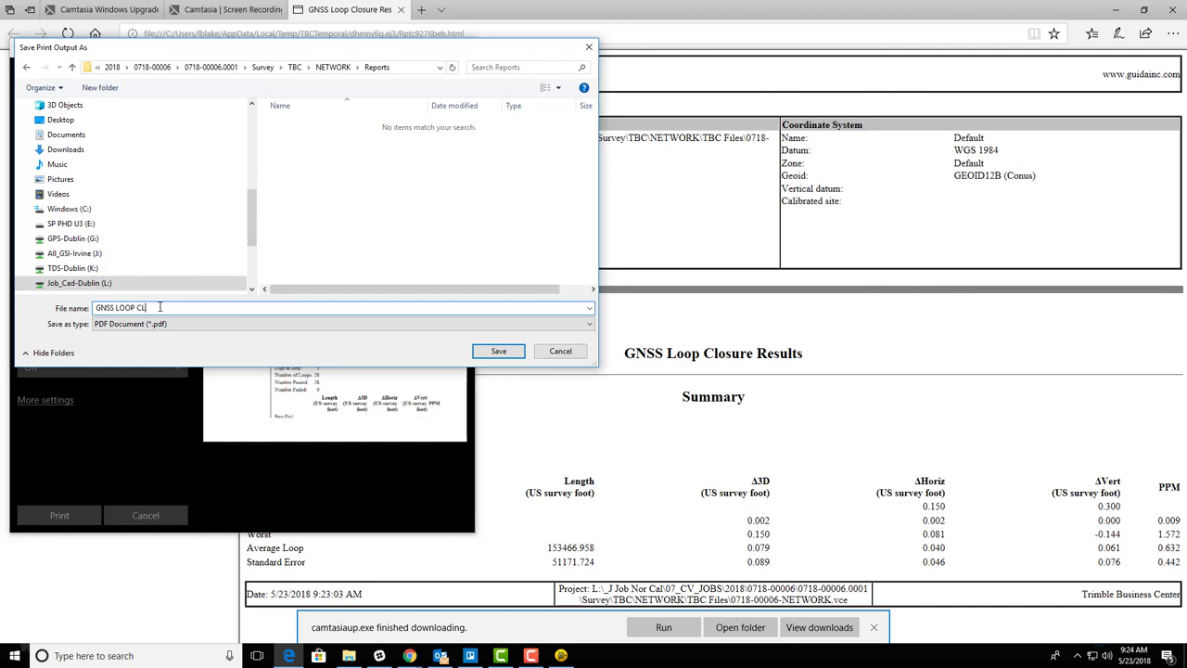
{"action": "key", "text": "Return"}
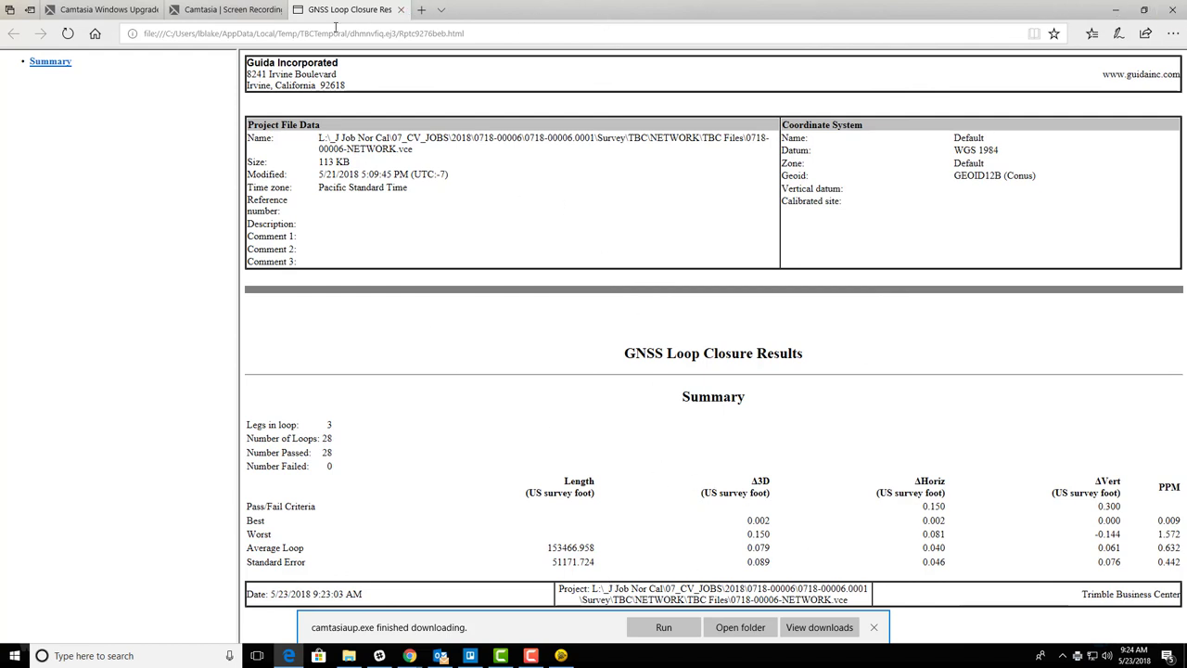
{"action": "left_click", "coordinate": [402, 11]}
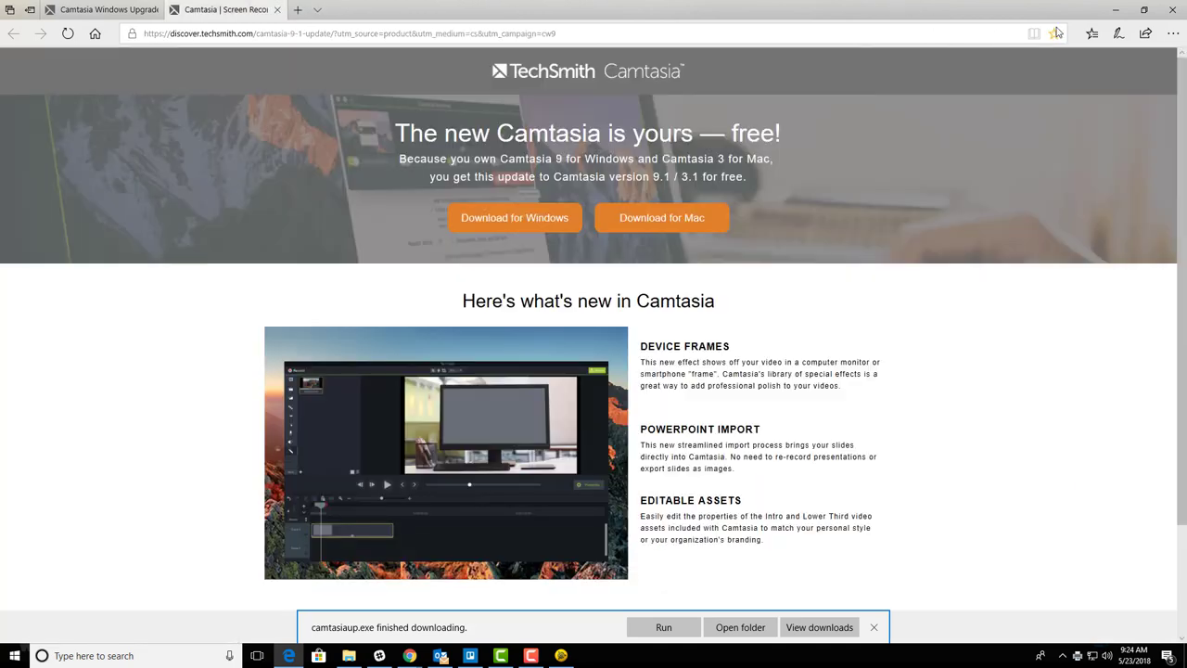
{"action": "left_click", "coordinate": [1116, 10]}
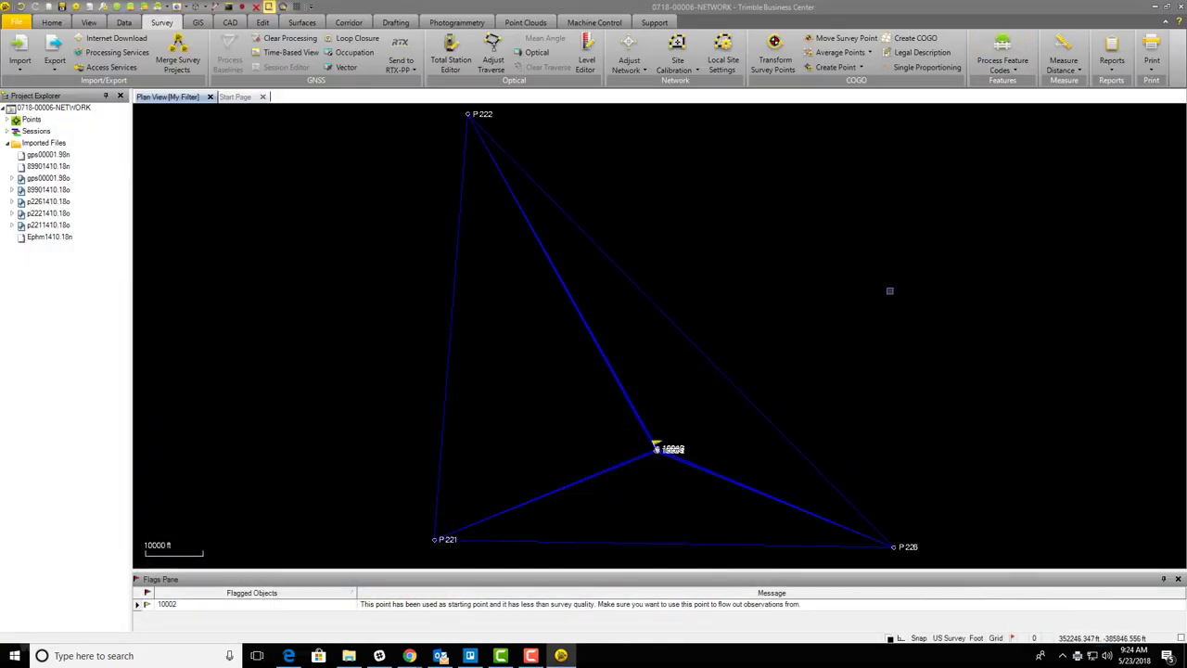